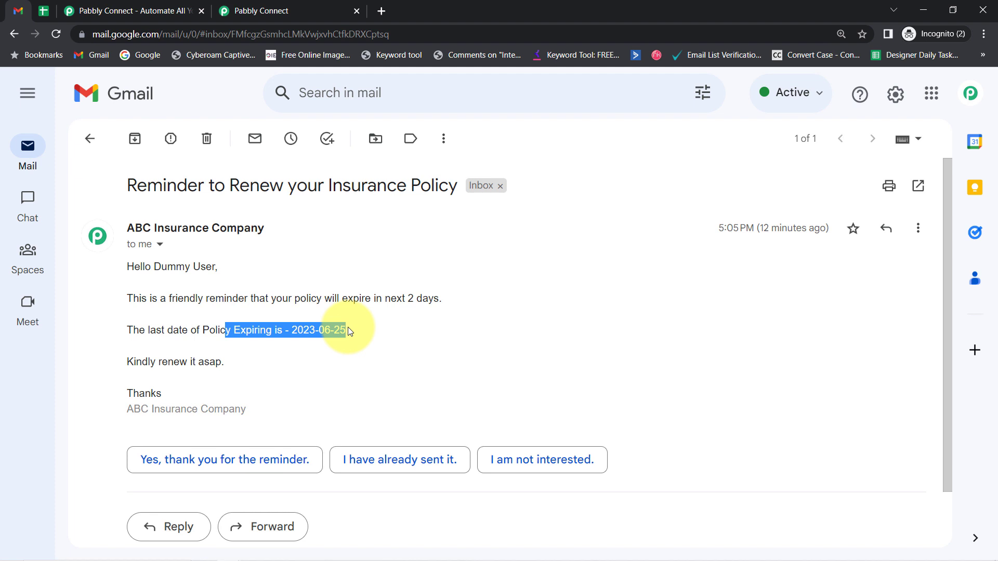
Examine the client sheet's columns, insurance expiry dates and reminder statuses alongside the renewal reminder email.
left_click(44, 11)
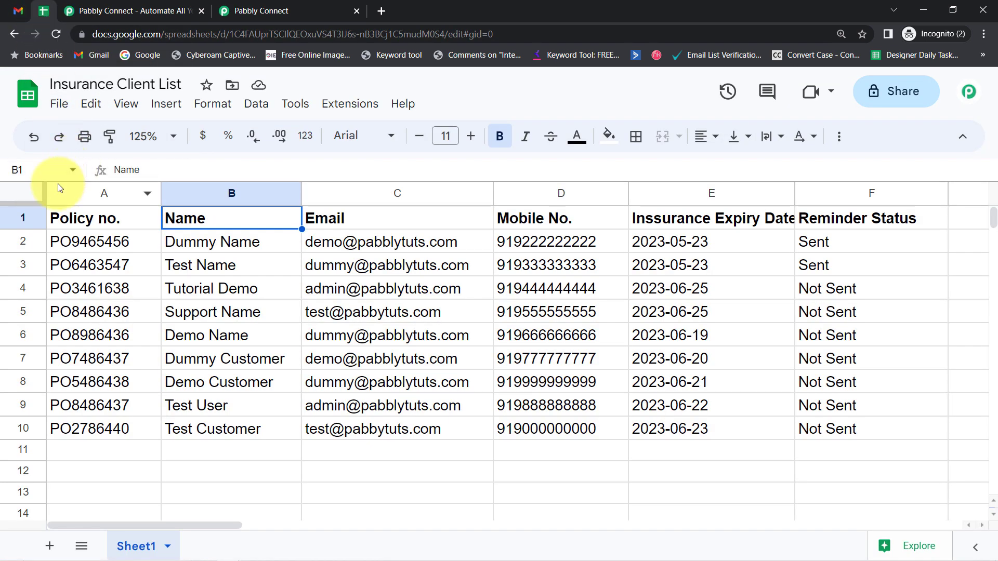
left_click(18, 195)
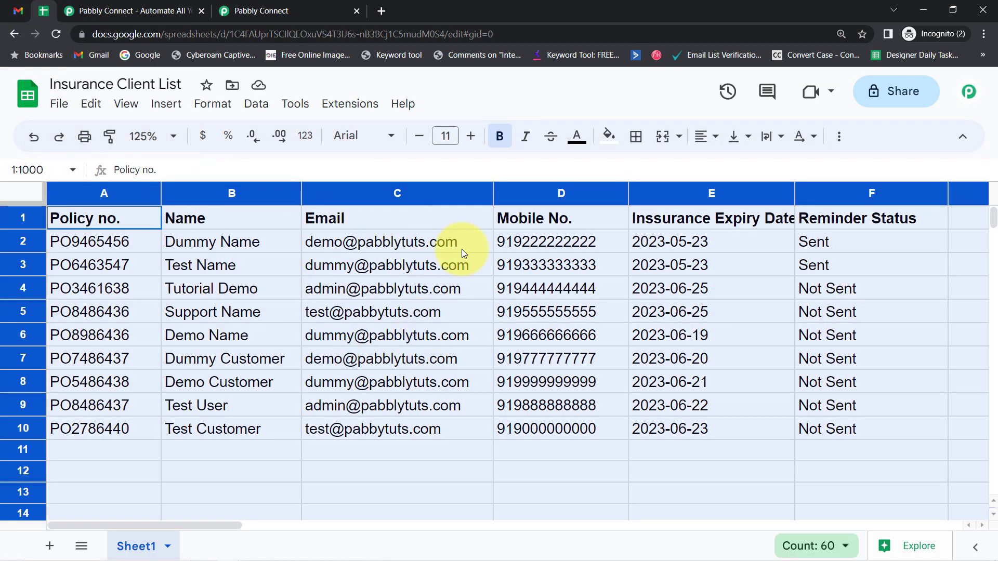
left_click(706, 213)
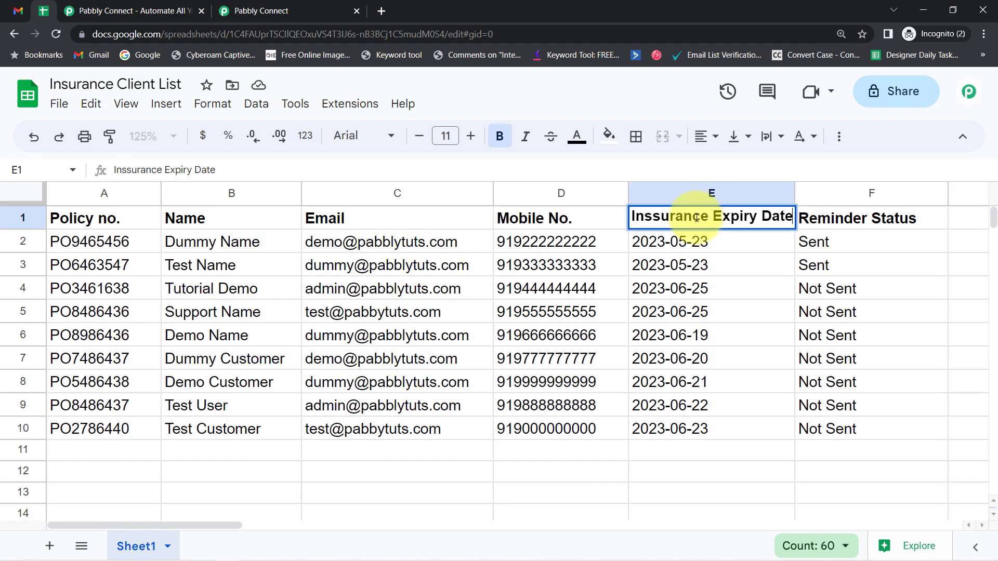
double_click(656, 217)
left_click_drag(691, 210, 927, 216)
double_click(828, 214)
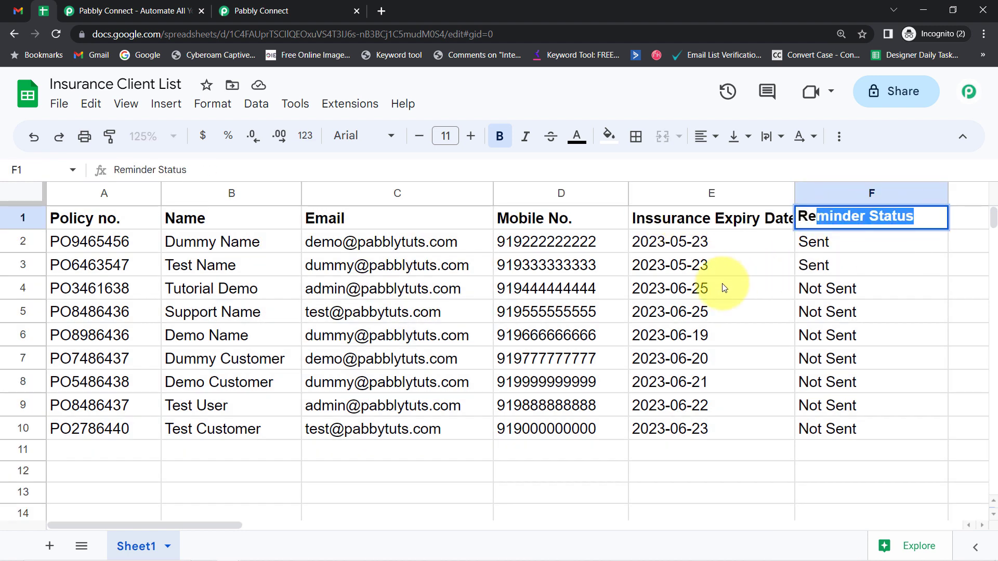
left_click(691, 293)
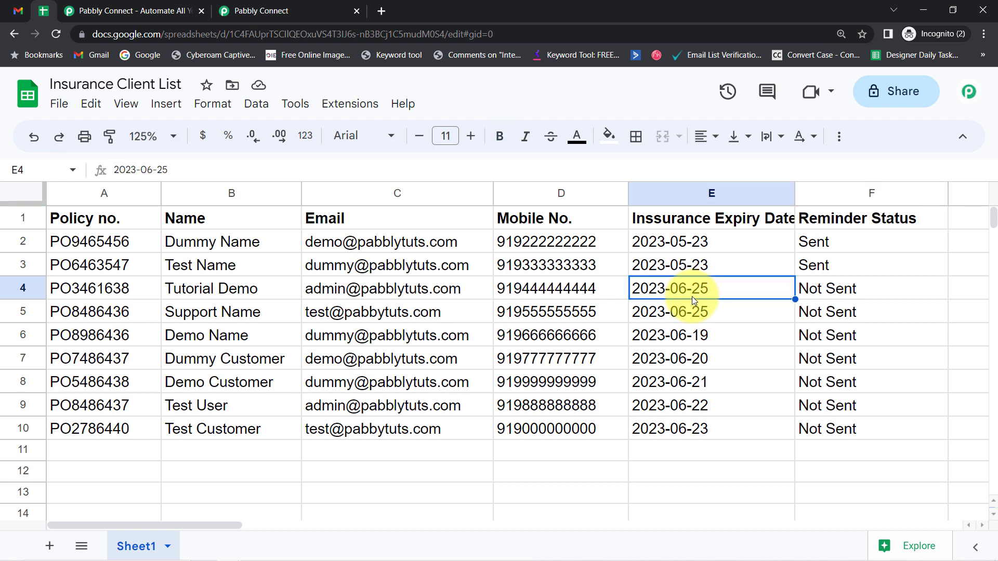
left_click(20, 11)
left_click(39, 13)
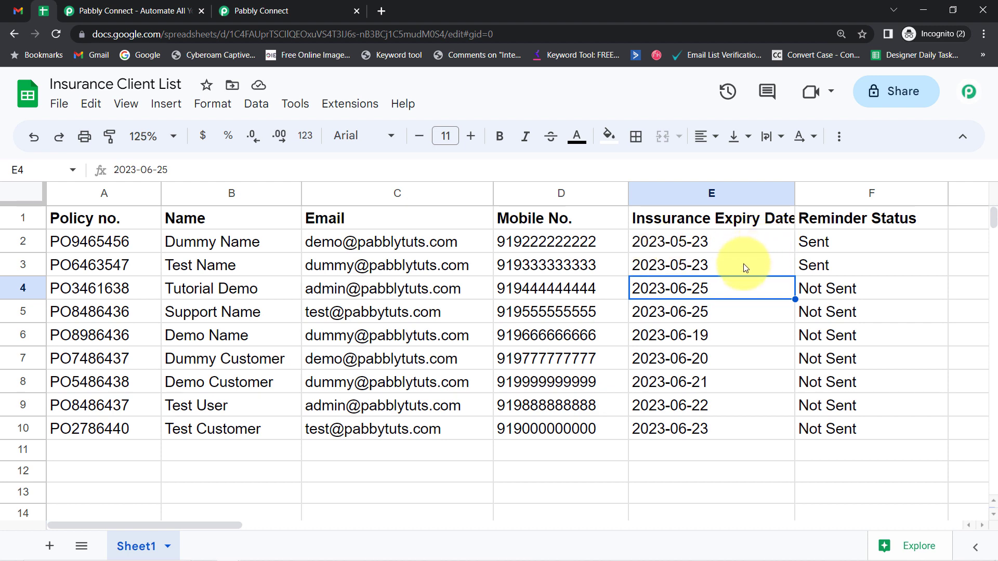
left_click_drag(880, 289, 846, 429)
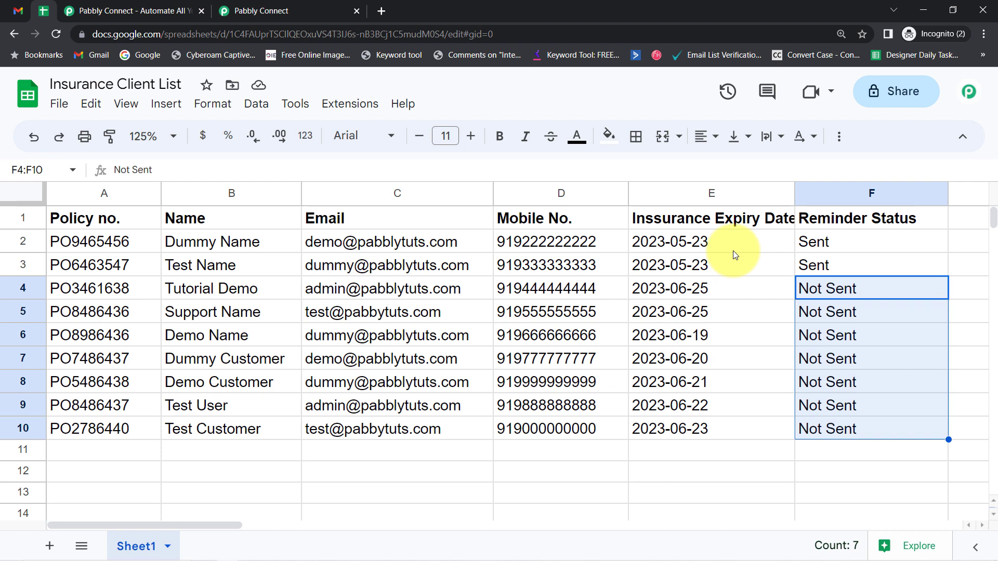
left_click(16, 11)
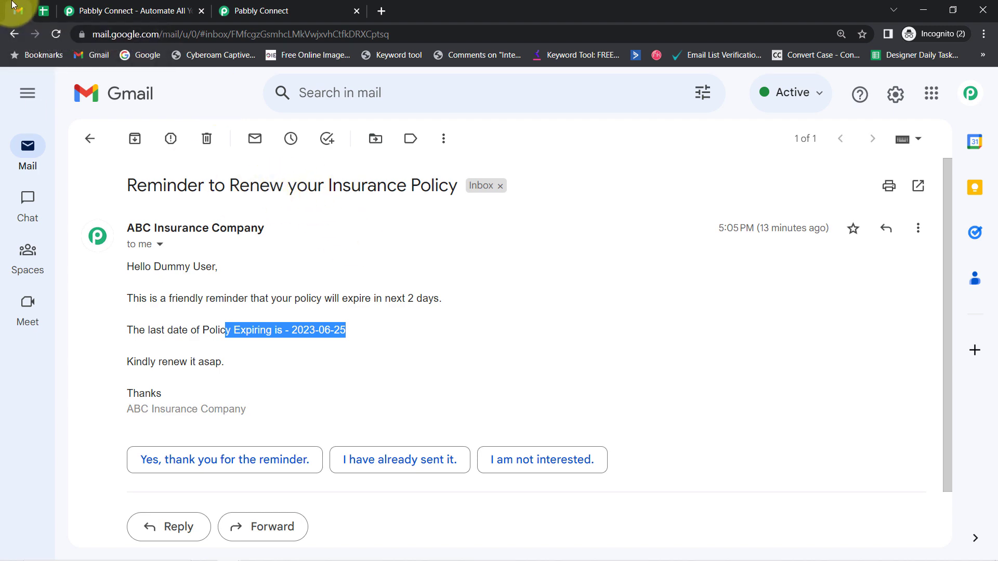
left_click(44, 10)
left_click(18, 10)
left_click(45, 10)
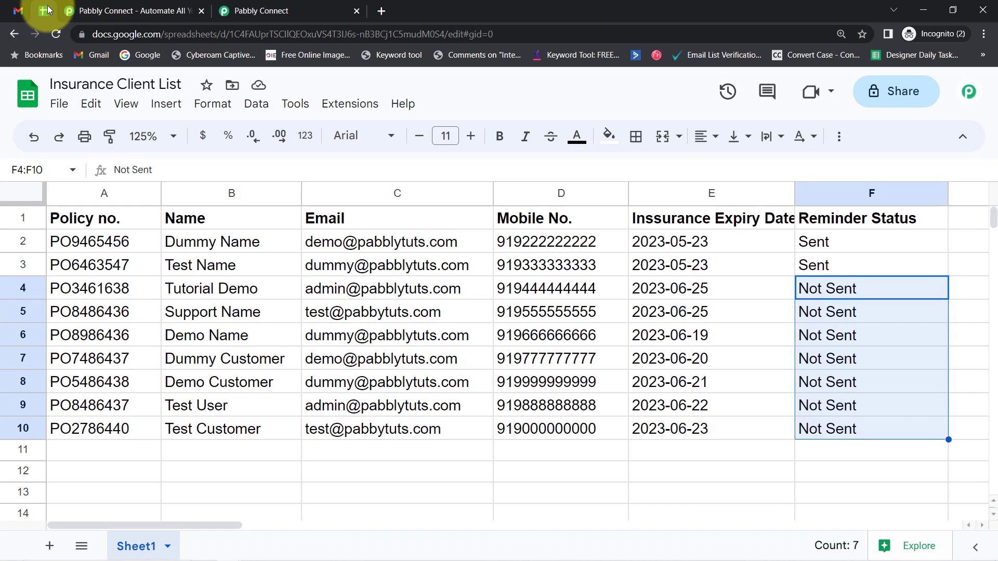
Dismiss the lifetime offer pop-up on the Pabbly Connect website and go to the Pabbly Connect dashboard.
left_click(140, 7)
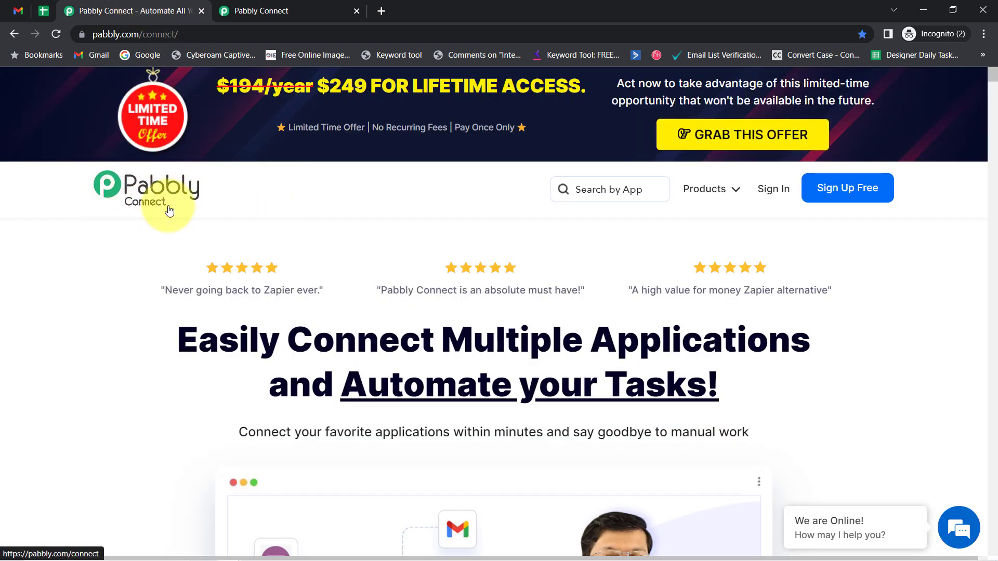
mouse_move(267, 11)
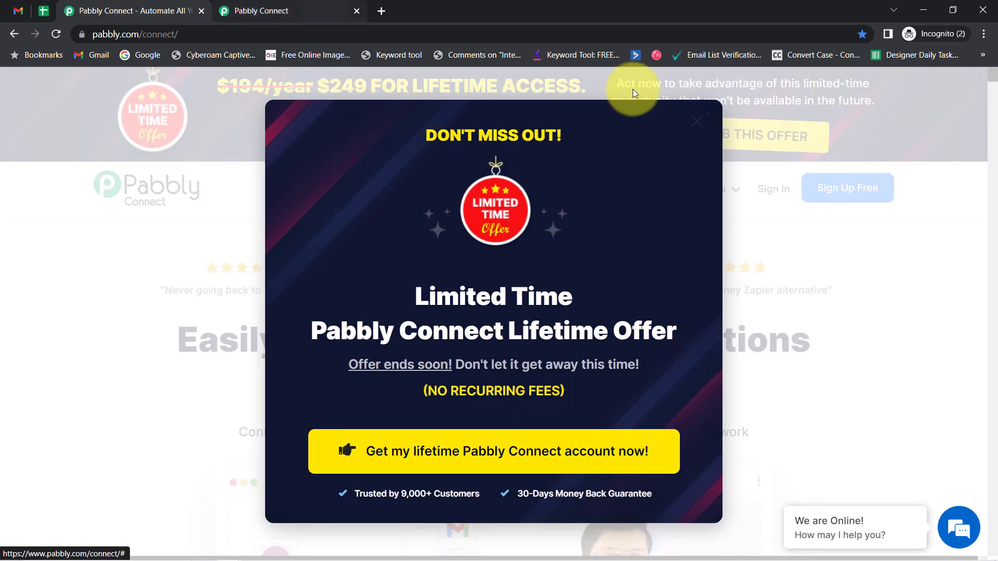
left_click(681, 114)
left_click(254, 10)
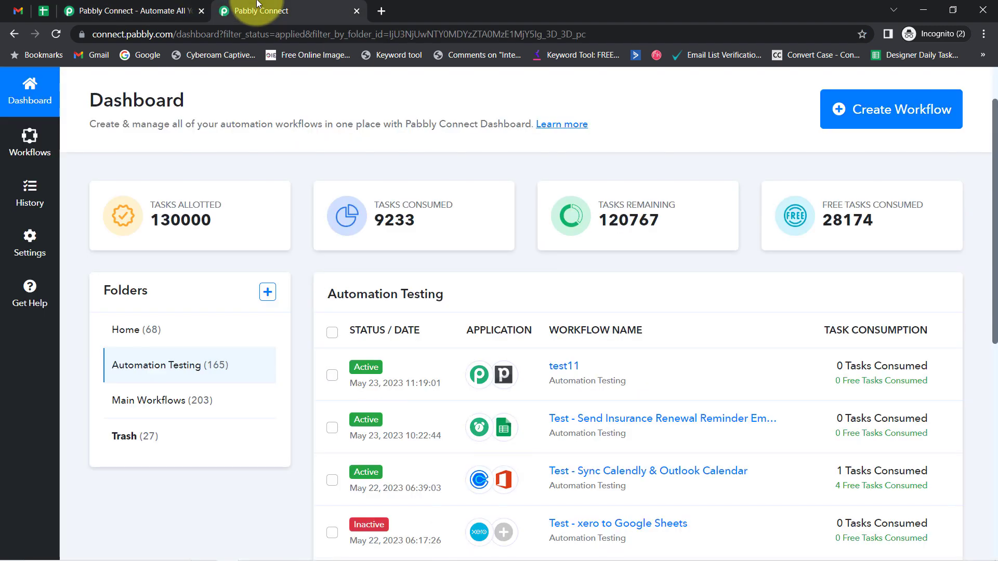
left_click_drag(123, 99, 195, 101)
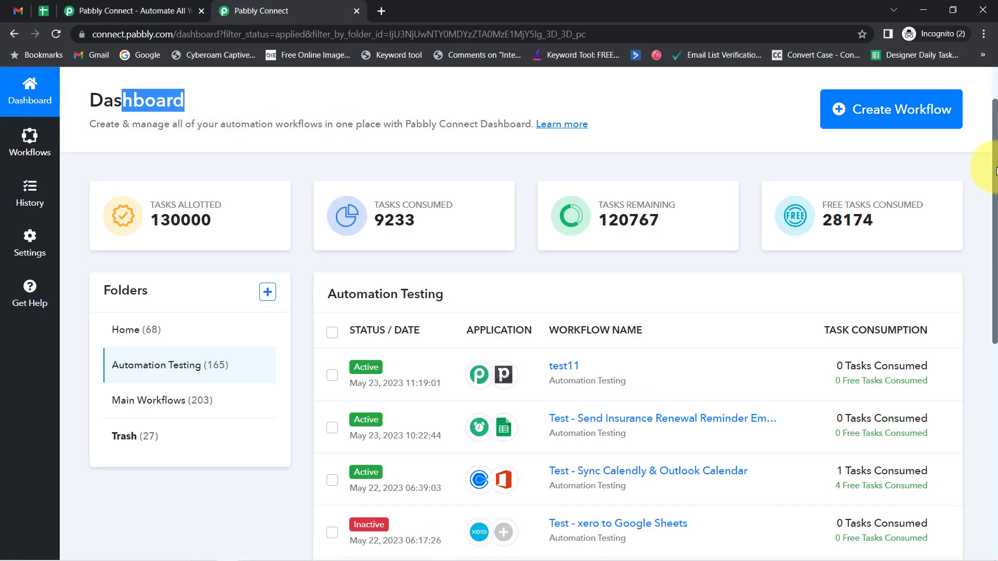
left_click_drag(995, 172, 991, 94)
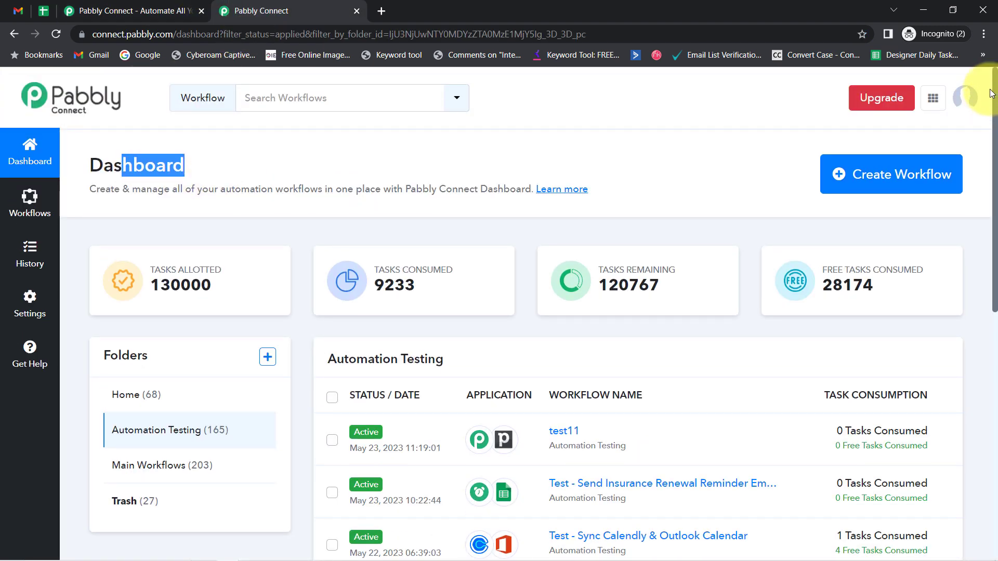
left_click(131, 9)
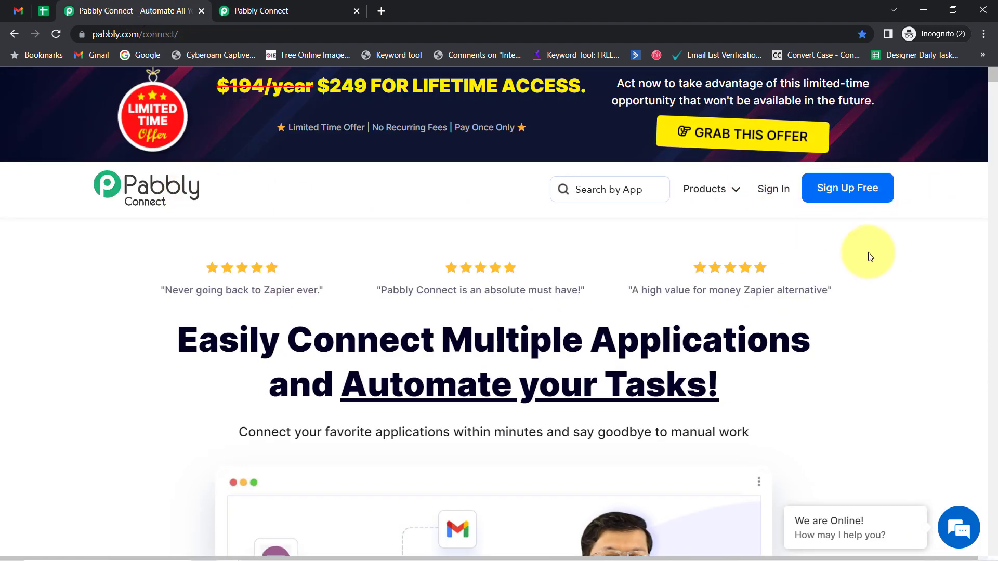
left_click(293, 6)
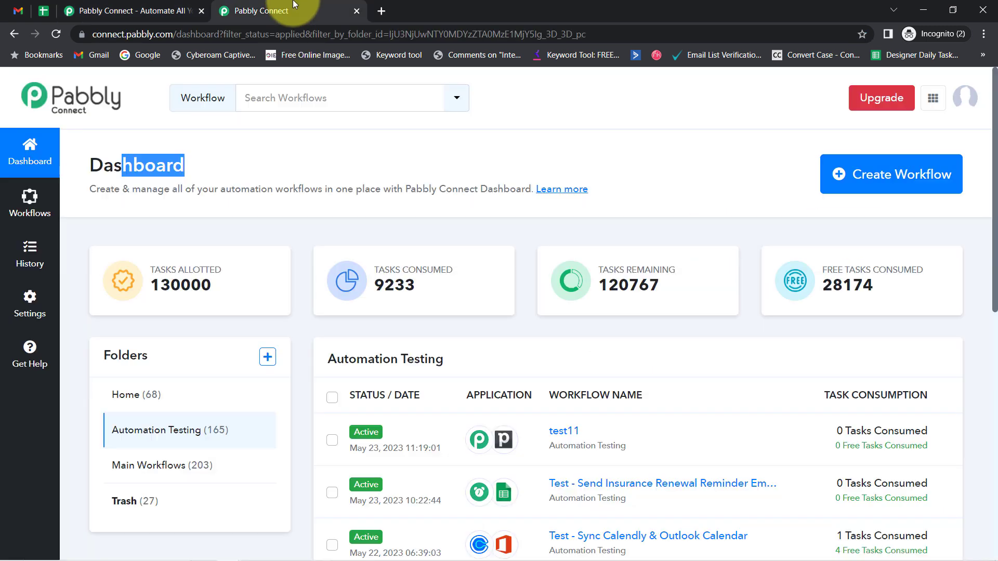
left_click(177, 166)
left_click_drag(113, 166, 369, 190)
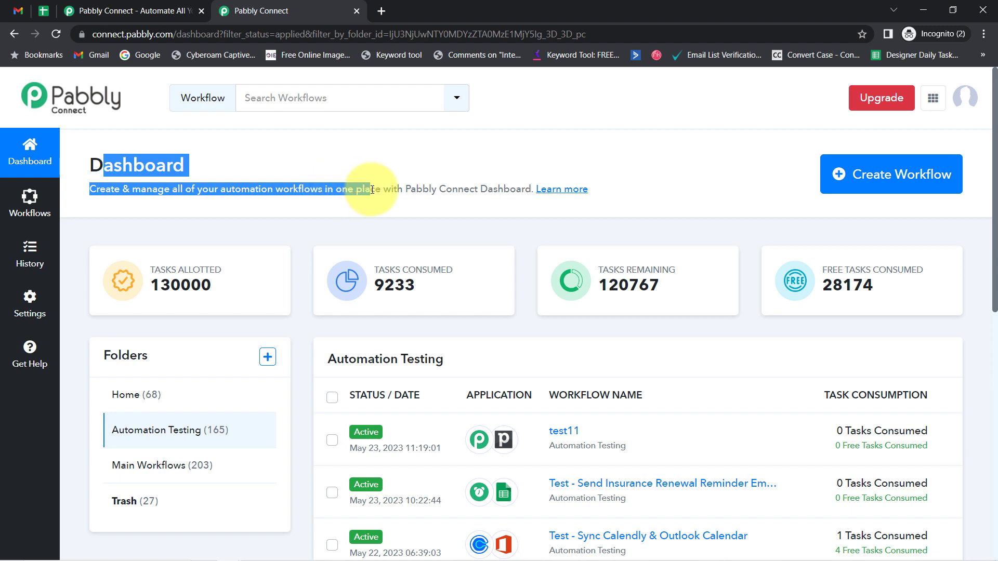
Create a workflow named "Send Insurance Renewal Reminder Emails Automatically".
left_click(901, 180)
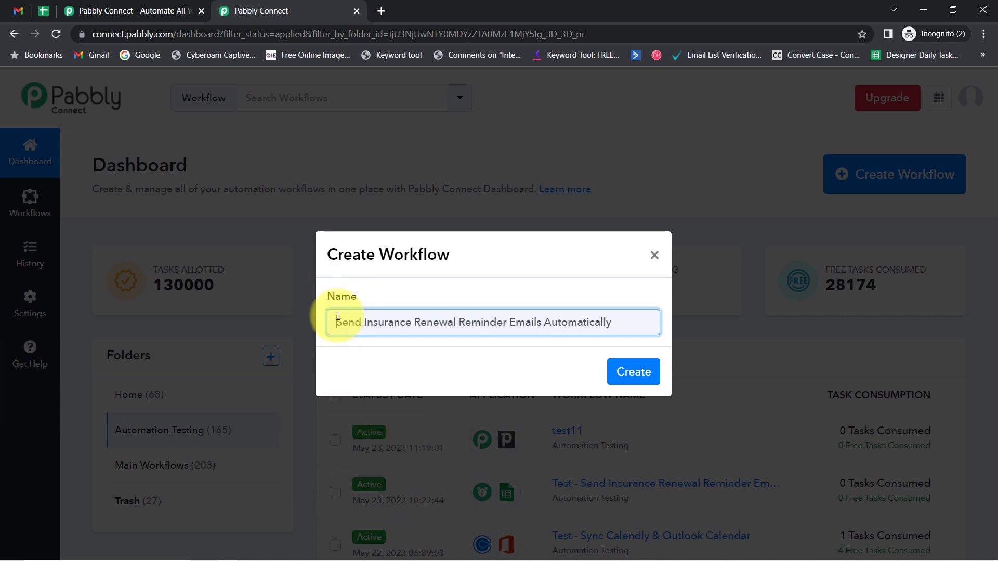
left_click_drag(350, 321, 398, 321)
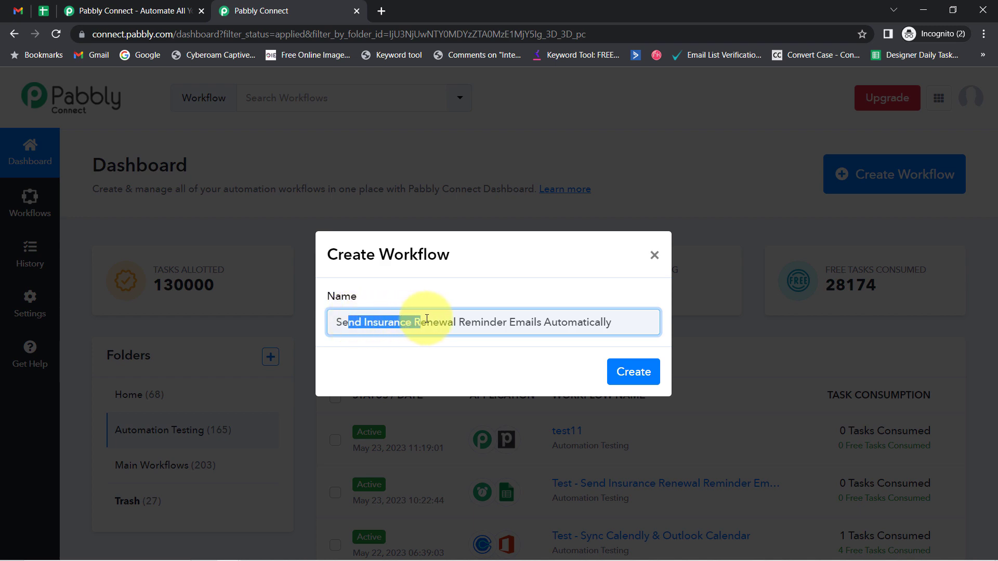
left_click_drag(503, 322, 597, 319)
left_click(624, 372)
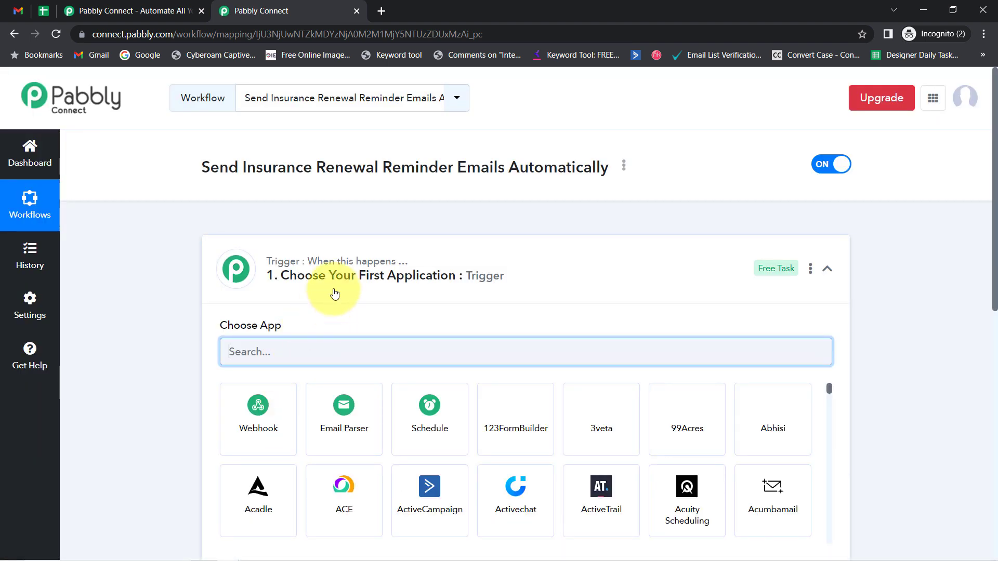
left_click(335, 289)
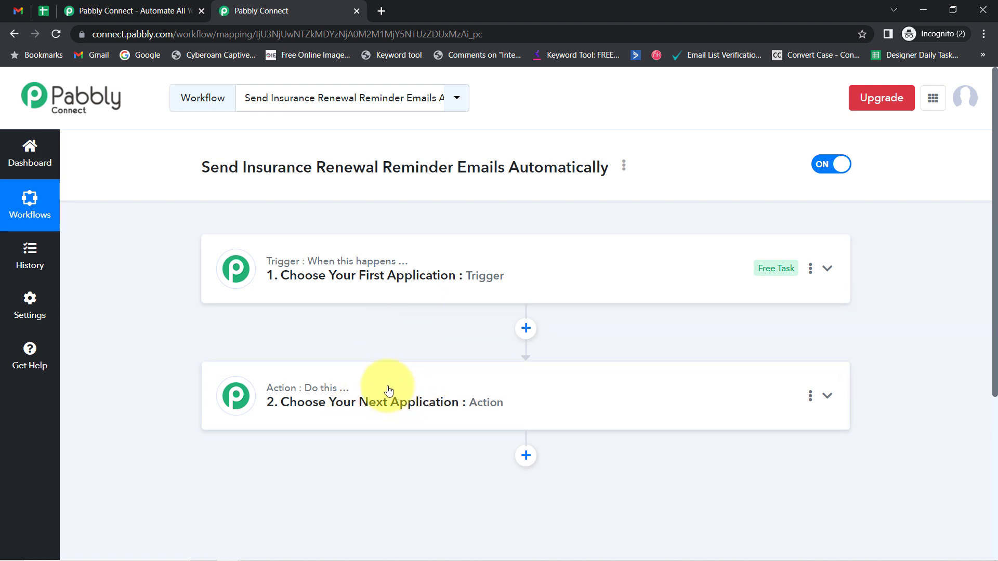
left_click_drag(203, 174, 518, 172)
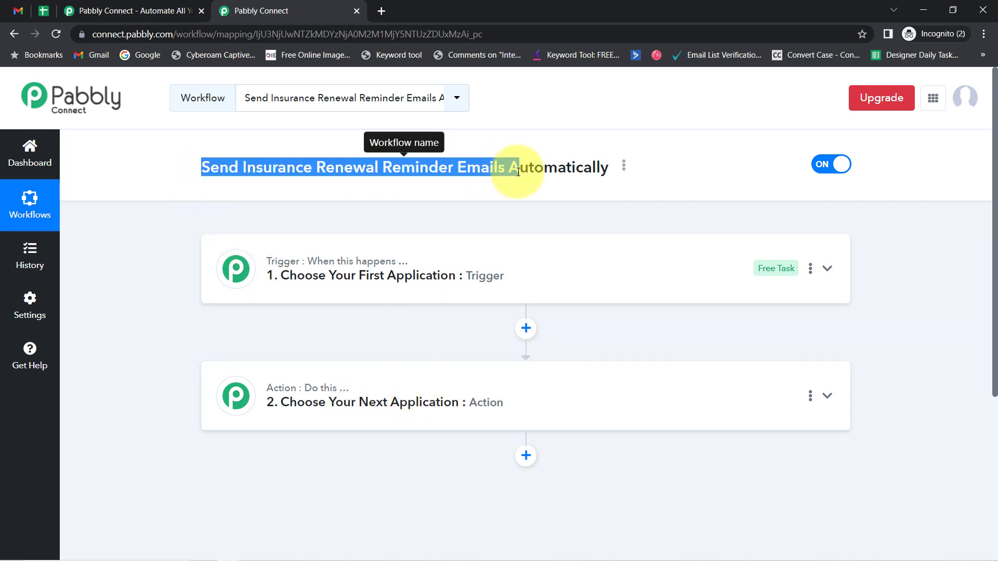
left_click(431, 271)
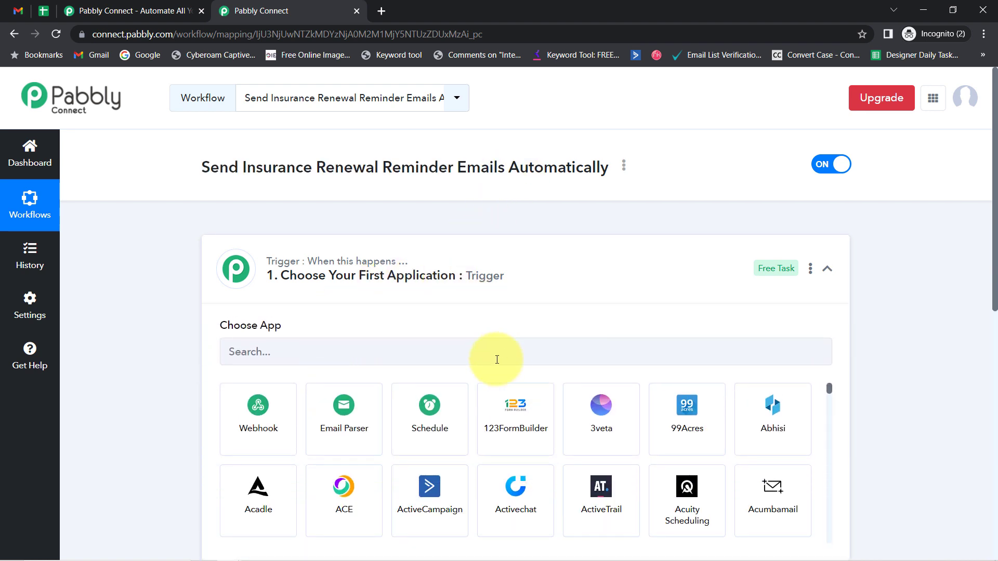
left_click(434, 280)
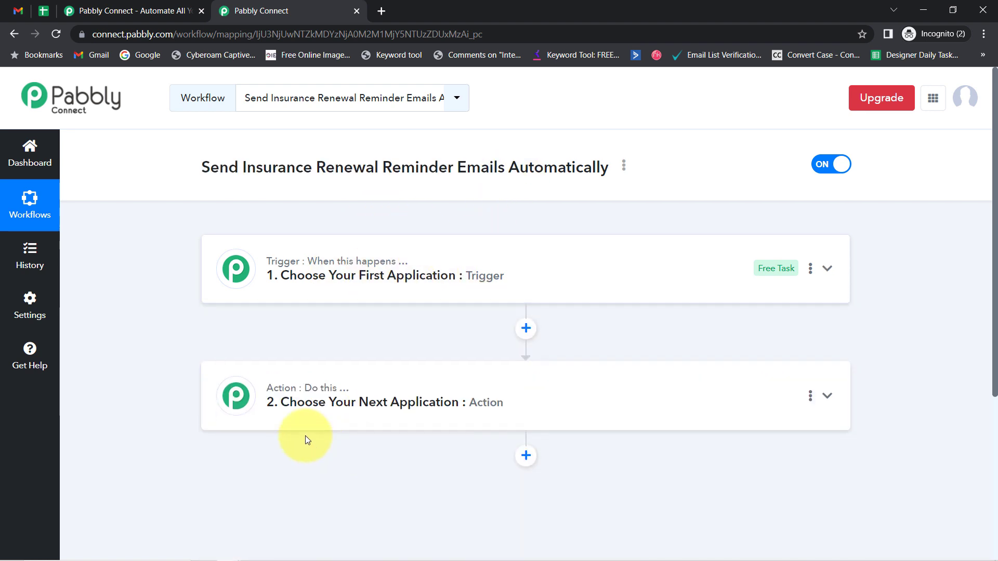
left_click(340, 380)
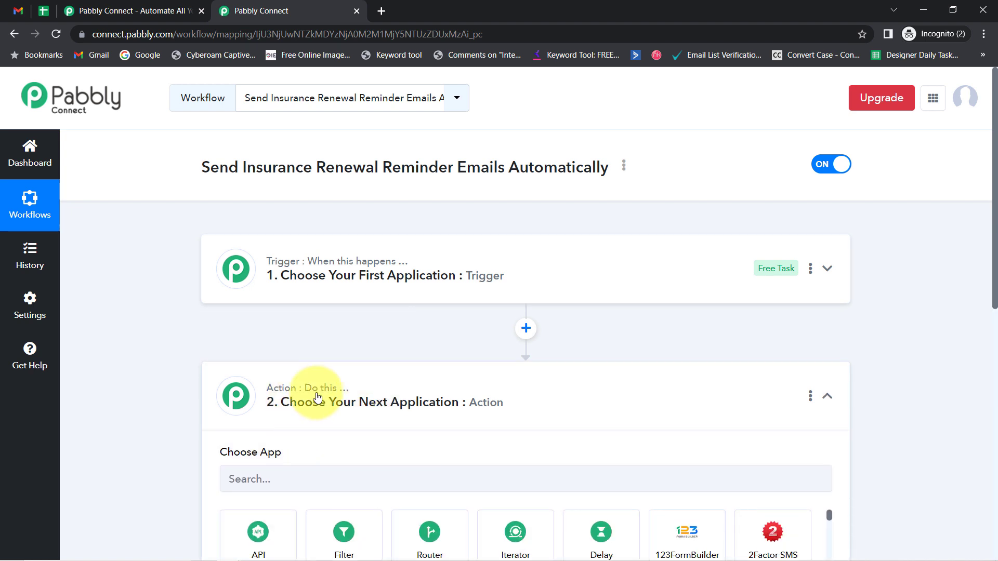
left_click(360, 405)
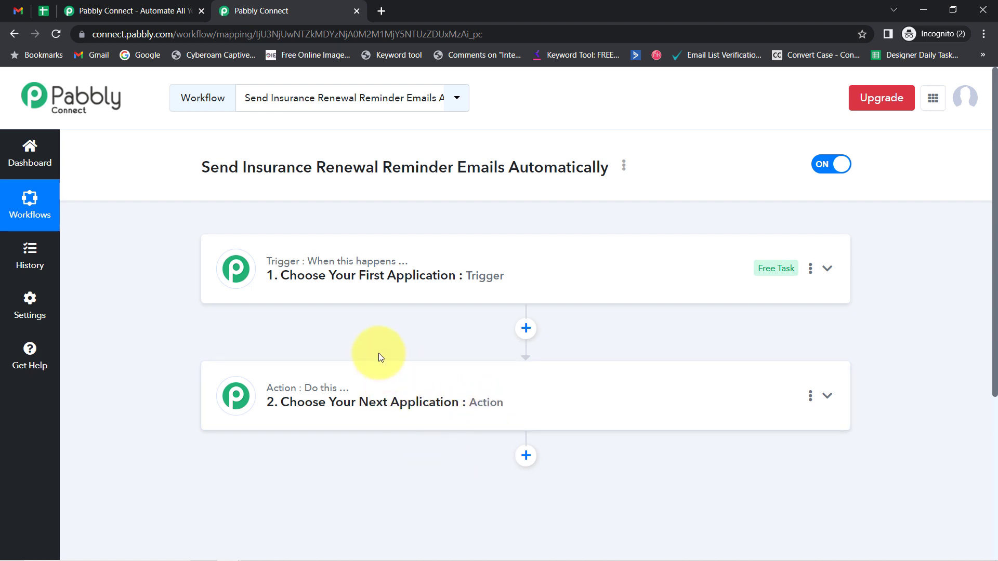
Choose Schedule by Pabbly as the trigger app and set the workflow to run every day.
left_click(317, 262)
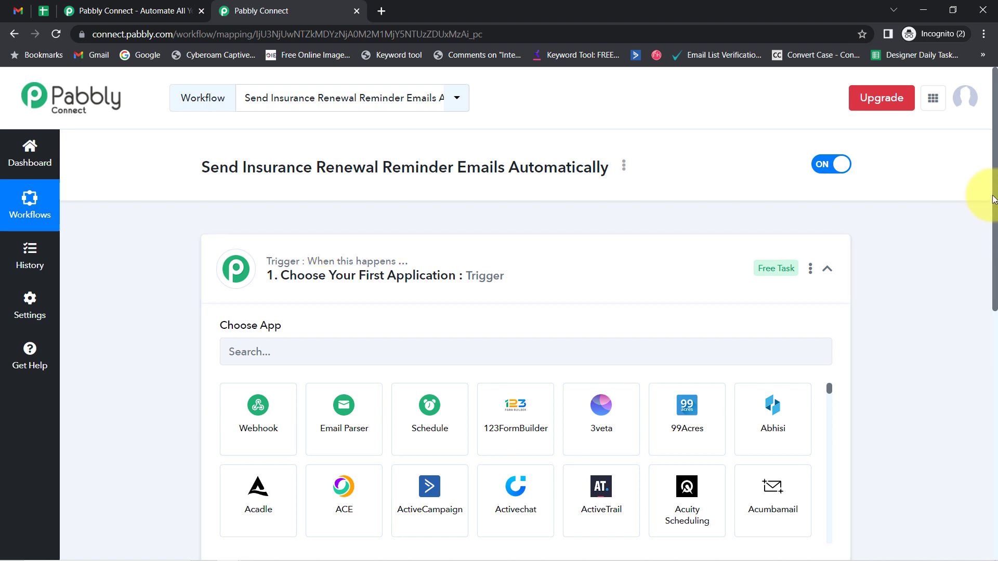
left_click_drag(995, 198, 995, 270)
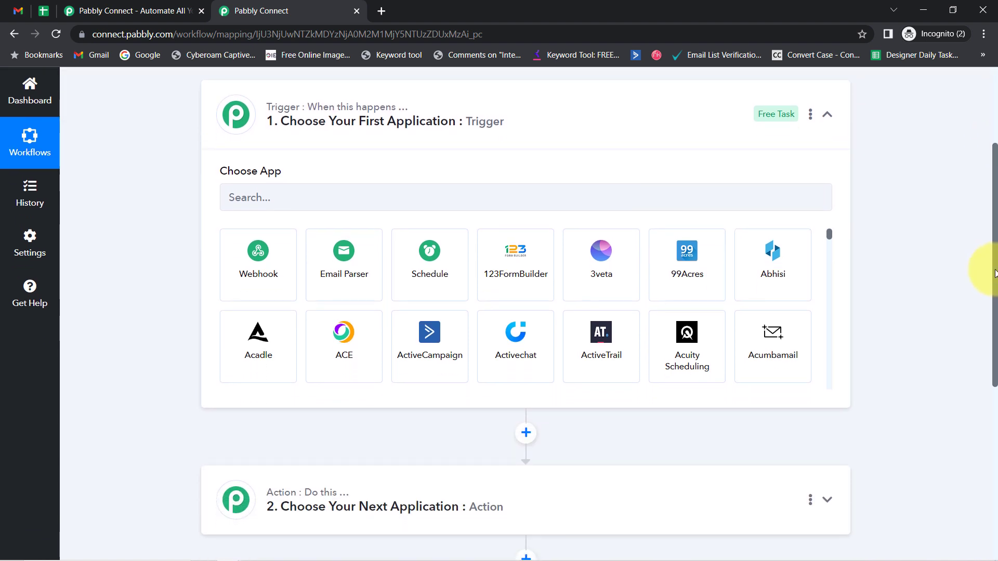
left_click(434, 252)
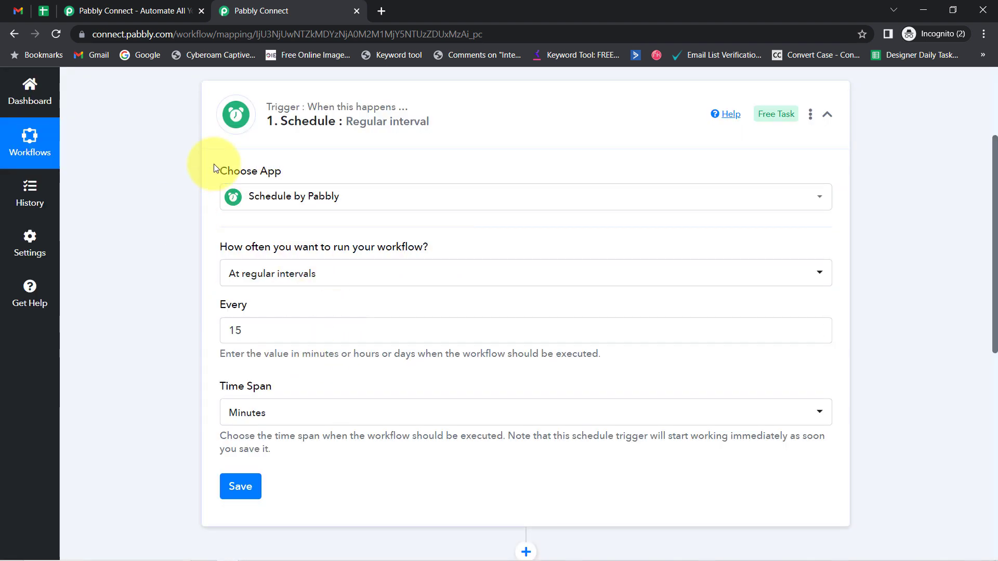
mouse_move(252, 247)
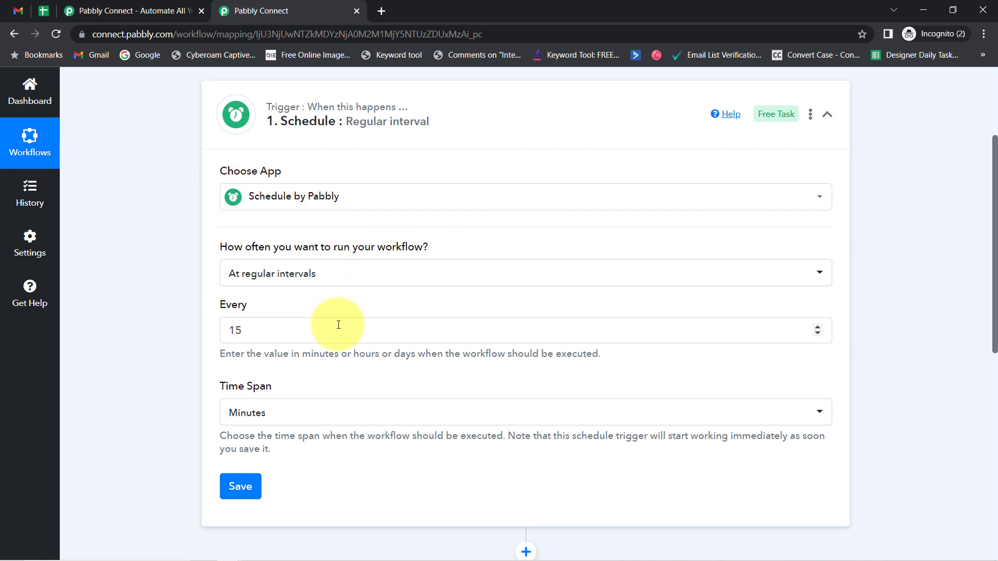
left_click(236, 276)
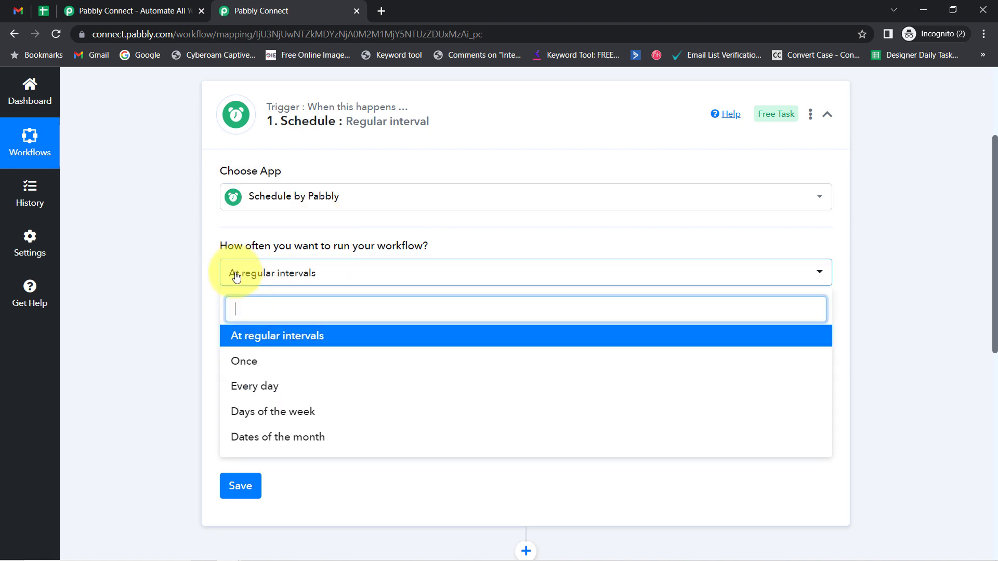
left_click(252, 386)
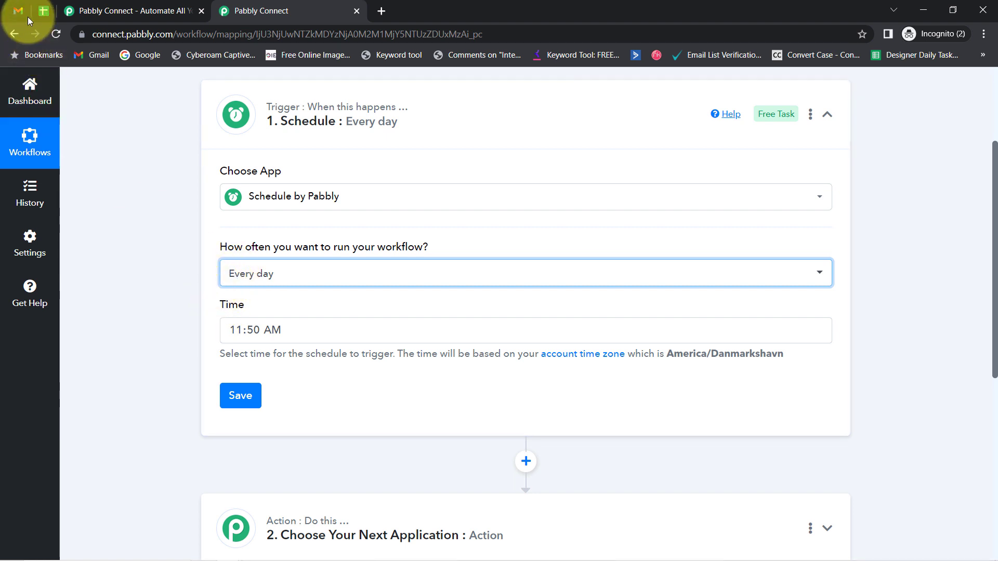
left_click(41, 11)
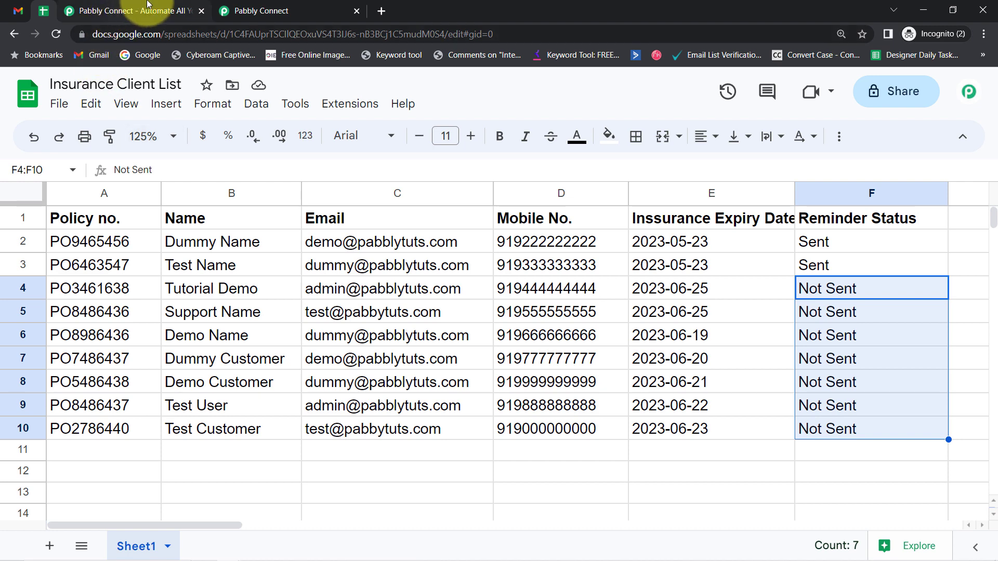
left_click(255, 6)
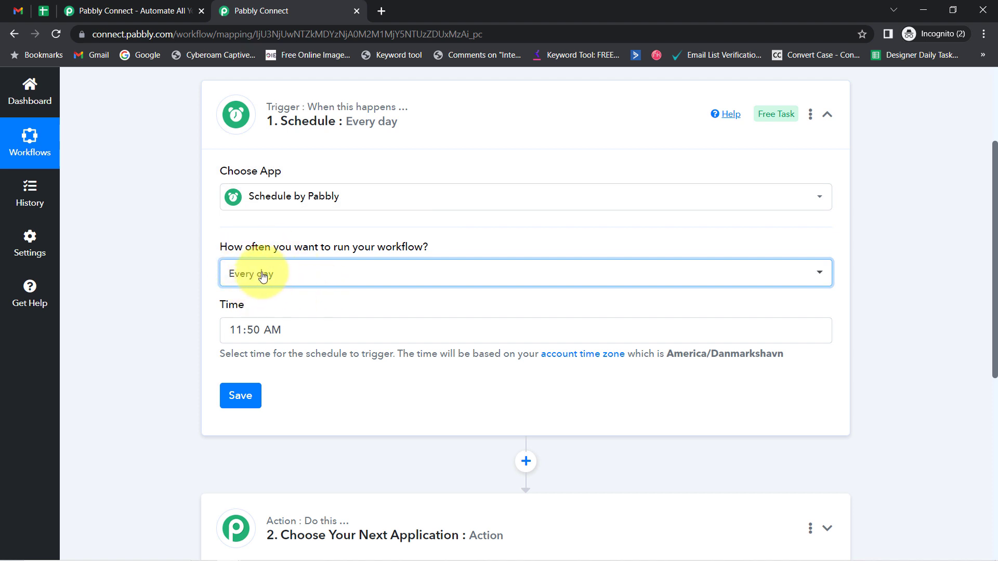
left_click_drag(220, 247, 408, 248)
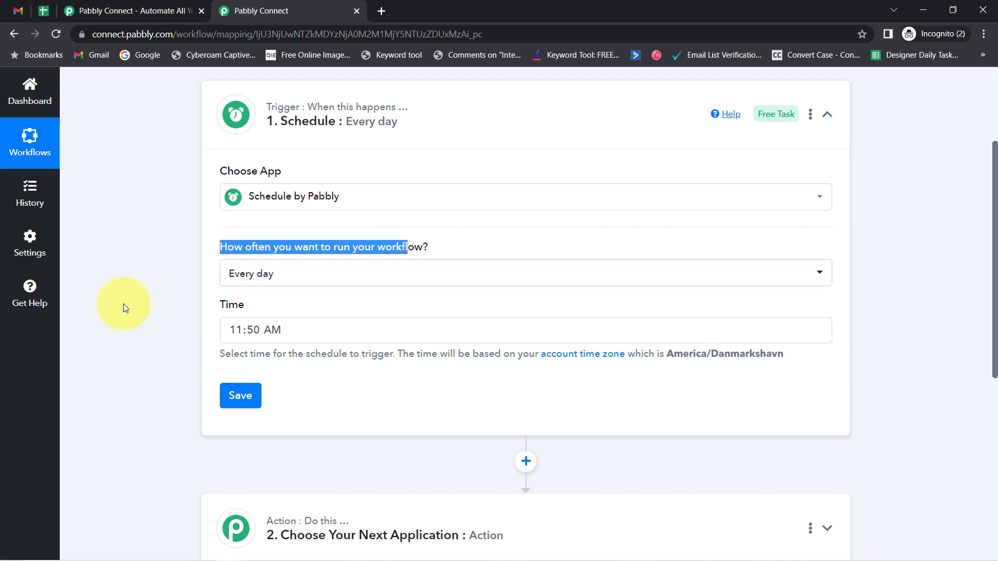
Set the schedule's daily run time to 07:00 AM, save the trigger and dismiss the confirmation.
left_click(257, 332)
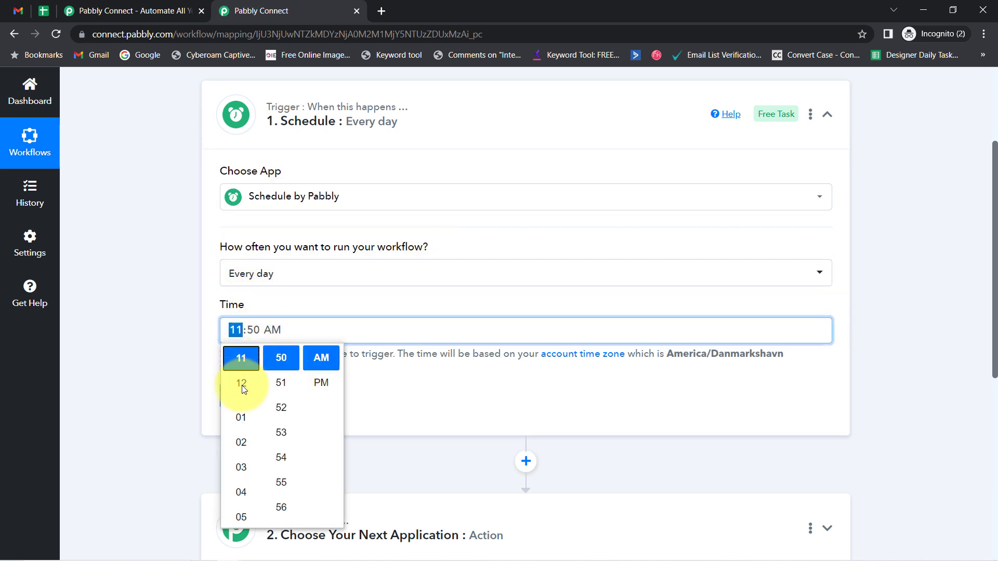
scroll(241, 415, "down", 3)
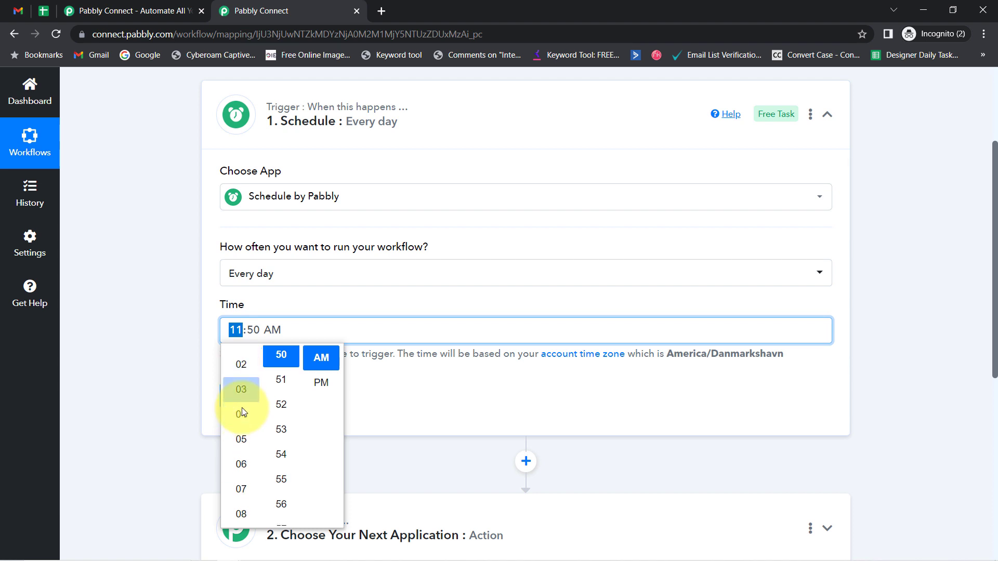
left_click(229, 424)
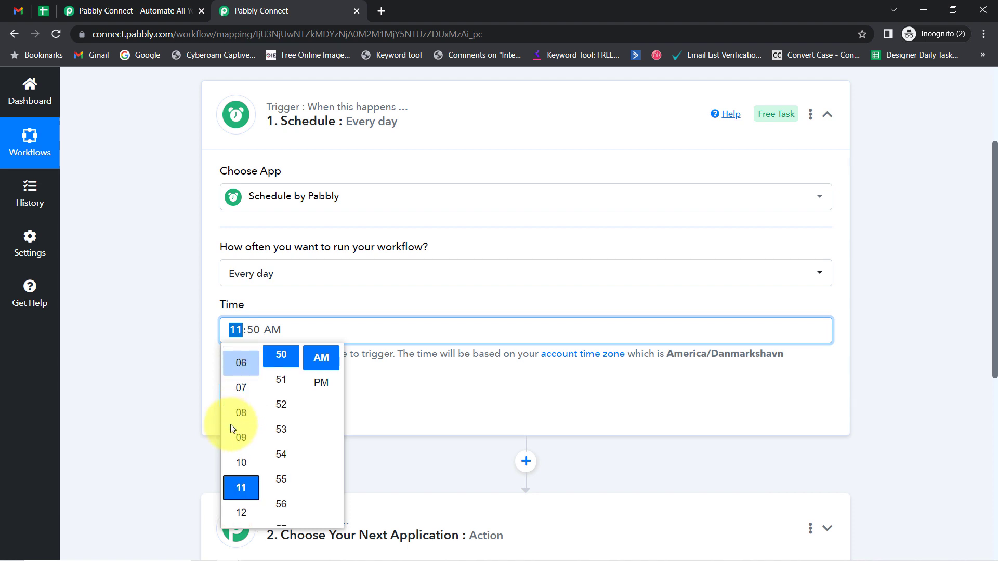
left_click(241, 387)
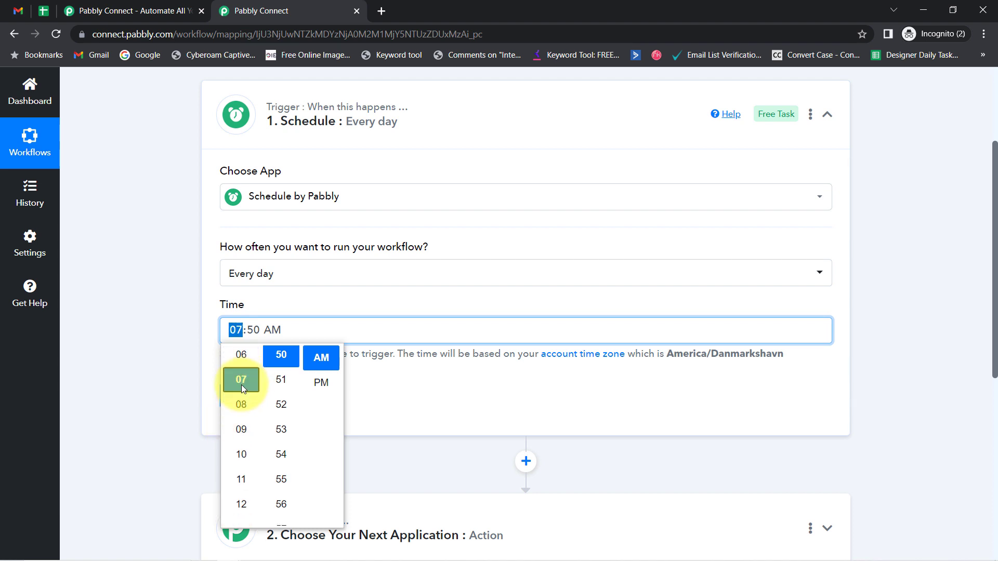
left_click(251, 332)
left_click(254, 331)
scroll(270, 401, "down", 1)
scroll(271, 401, "up", 3)
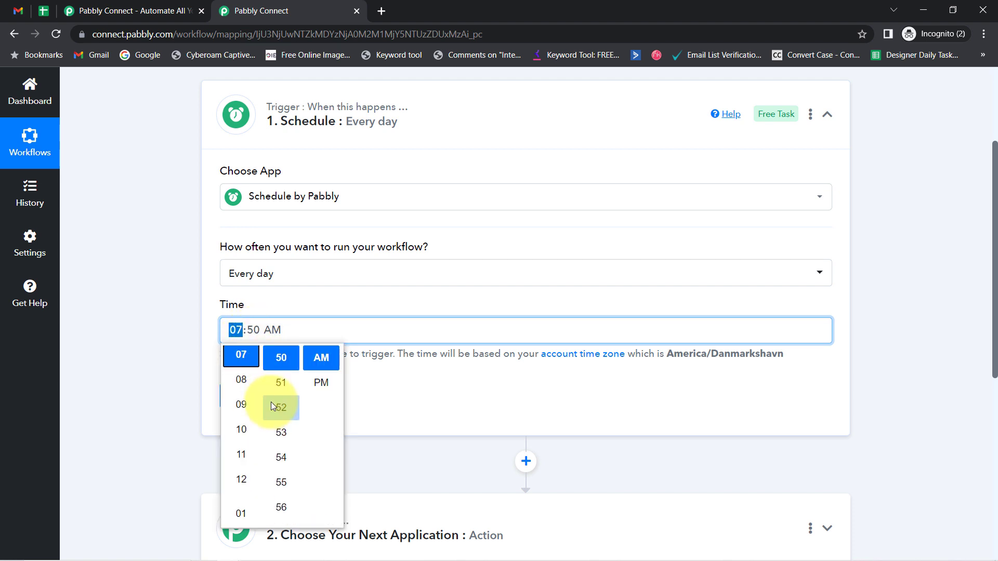
scroll(284, 417, "down", 4)
left_click(281, 470)
scroll(243, 397, "down", 1)
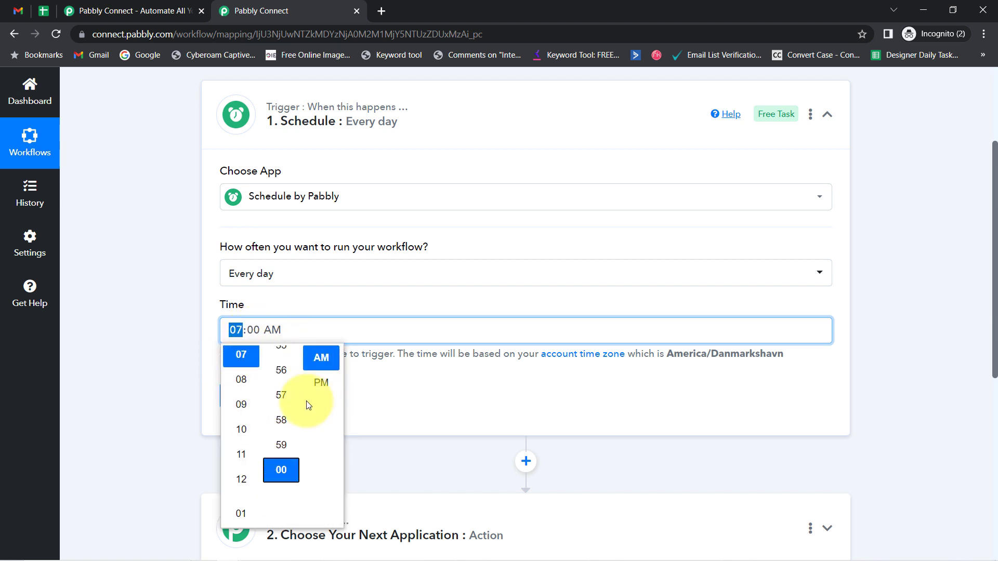
left_click(167, 326)
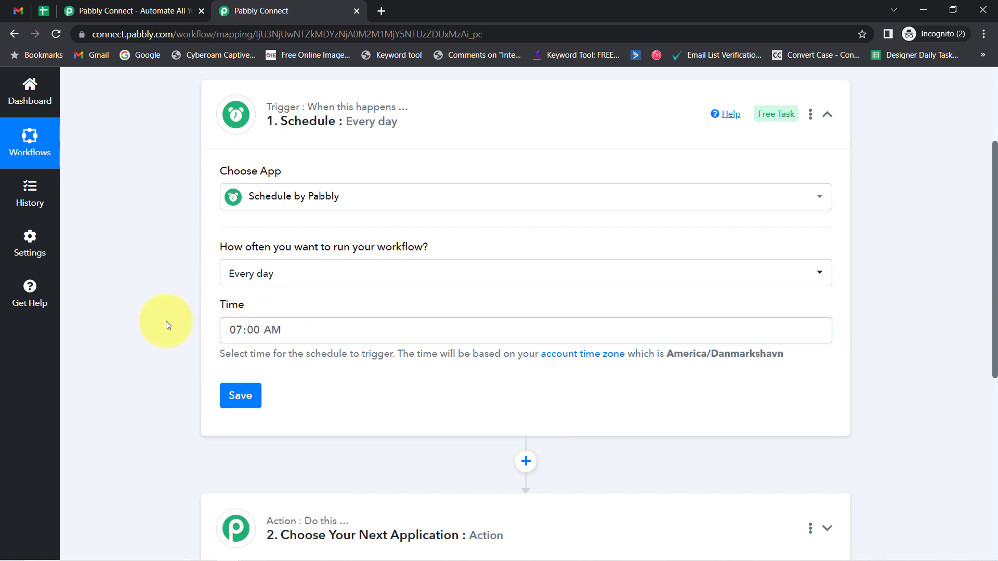
left_click(244, 395)
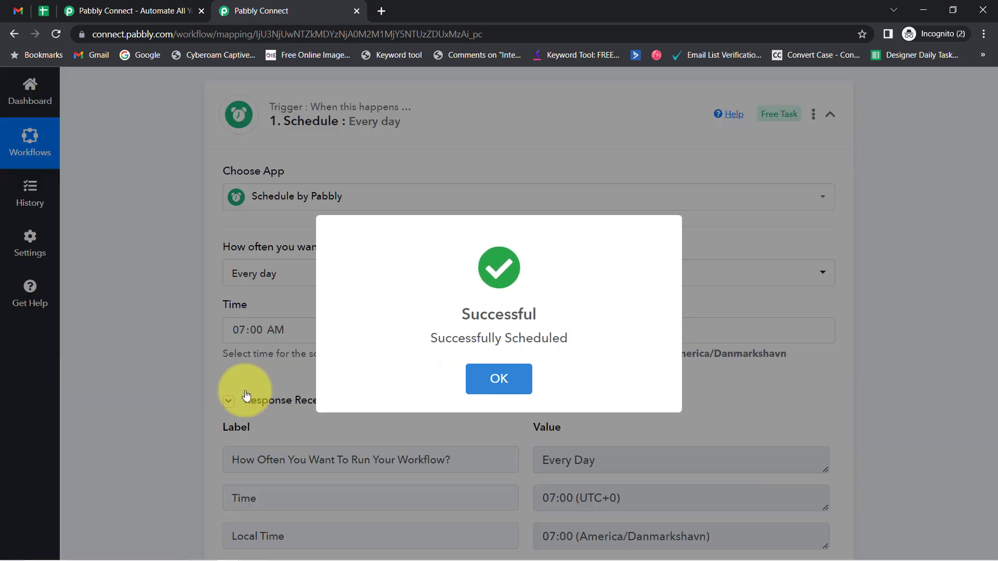
left_click(499, 374)
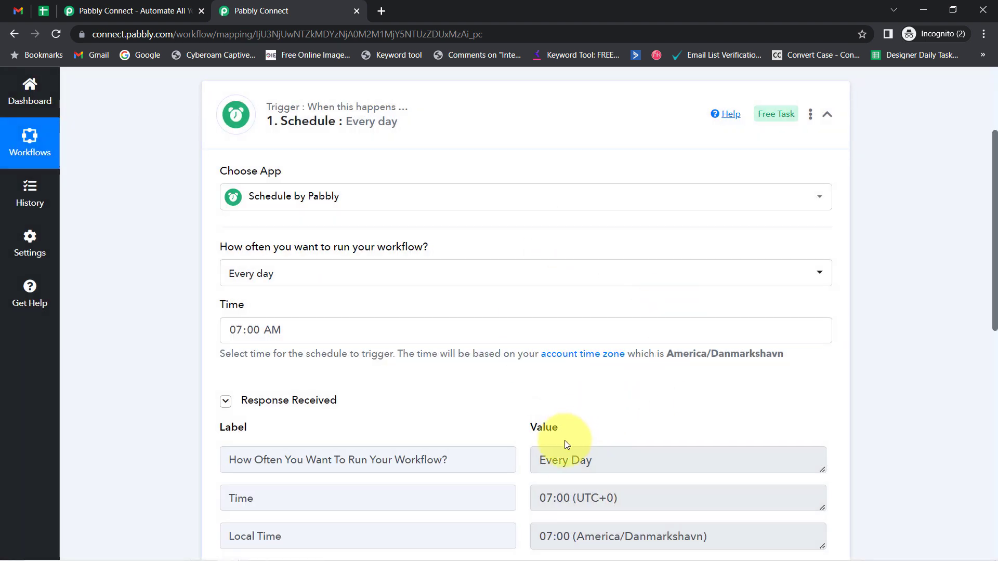
Review the schedule trigger's response, and check which clients in the Google Sheet still have the reminder status Not Sent.
left_click_drag(563, 460, 994, 322)
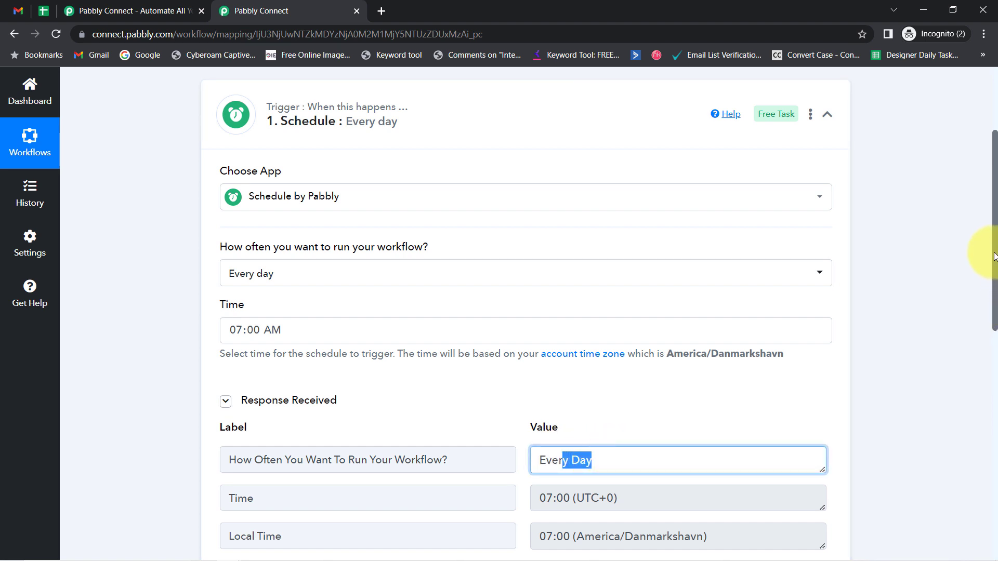
left_click_drag(993, 256, 952, 443)
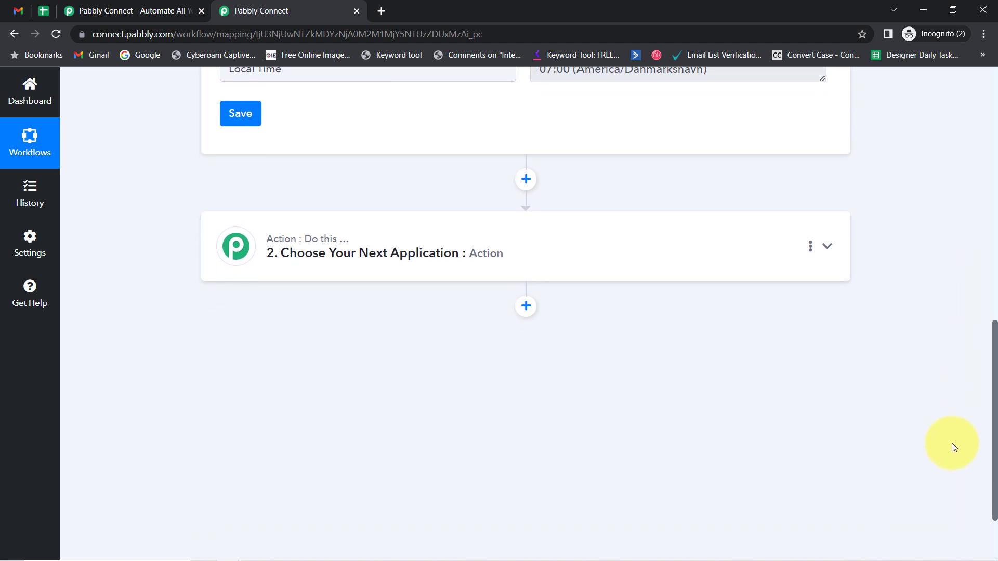
left_click(44, 11)
left_click(732, 353)
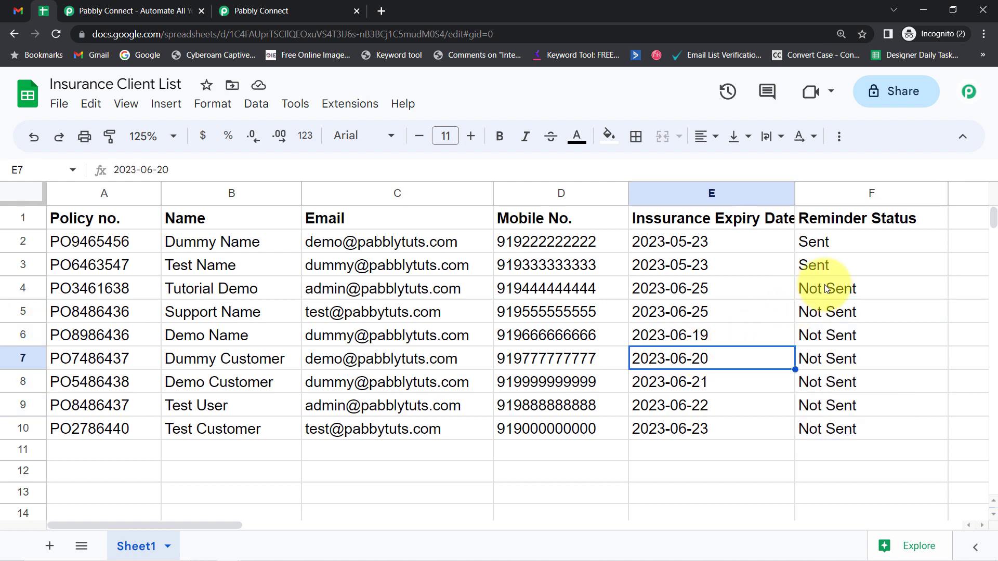
left_click_drag(826, 288, 836, 423)
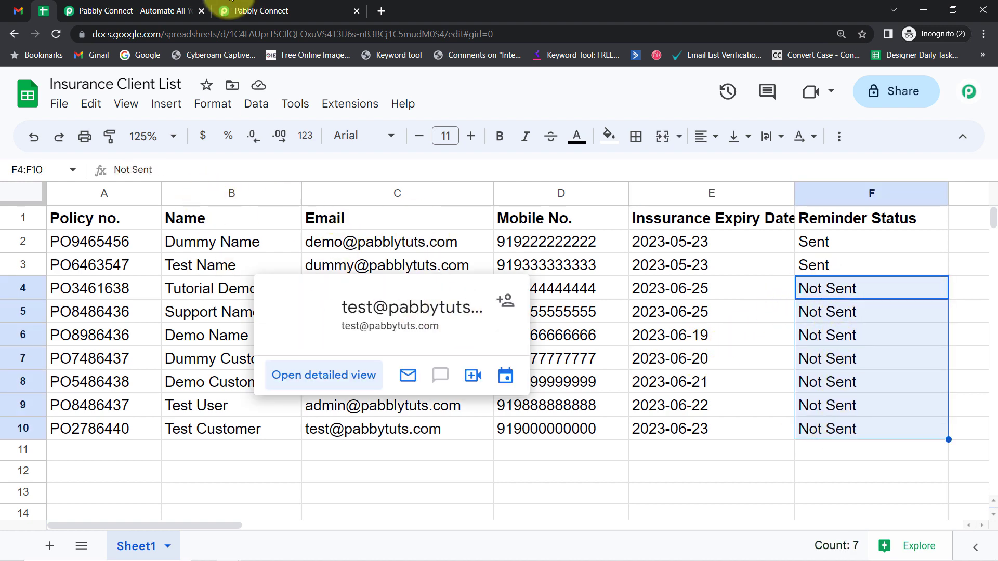
left_click(254, 10)
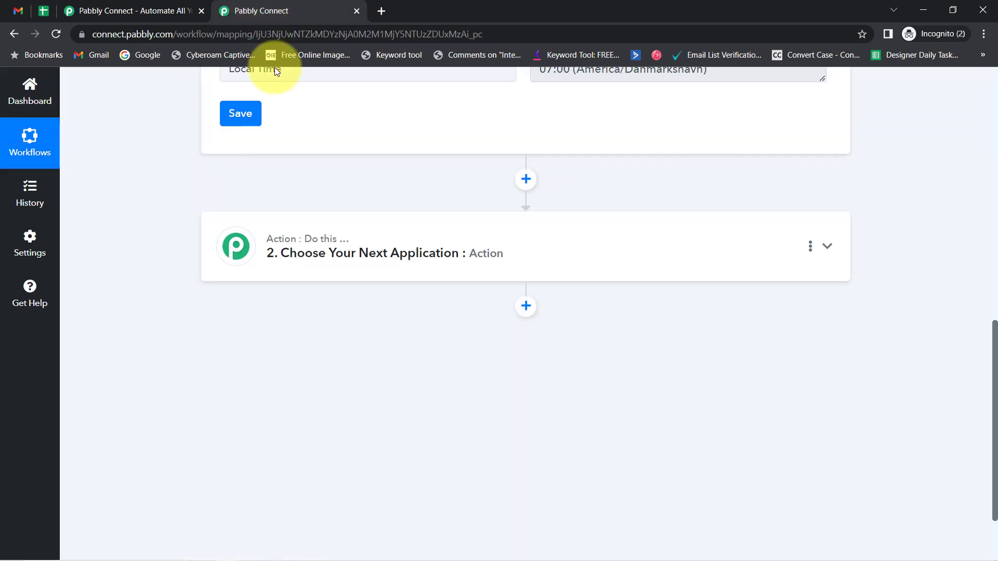
Choose Google Sheets as the action app for the second step, with Lookup Spreadsheet Rows as the action event.
left_click(377, 239)
left_click(279, 329)
type("g")
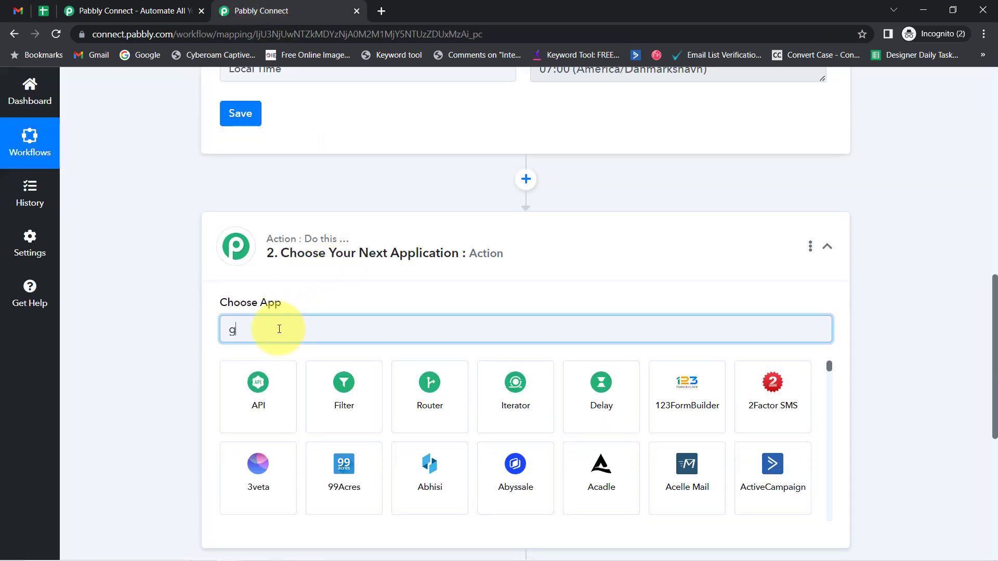
type("og")
type("o")
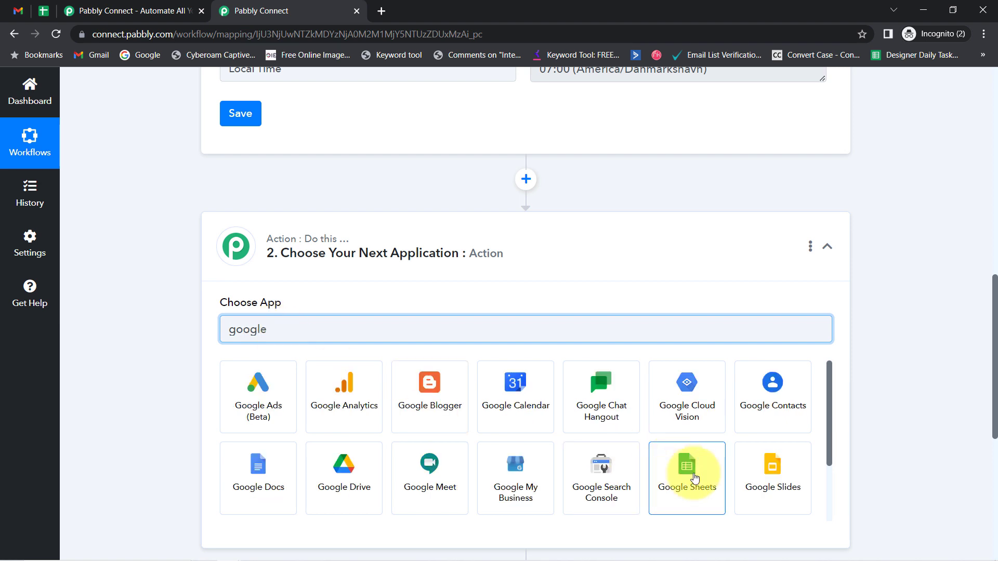
left_click(686, 471)
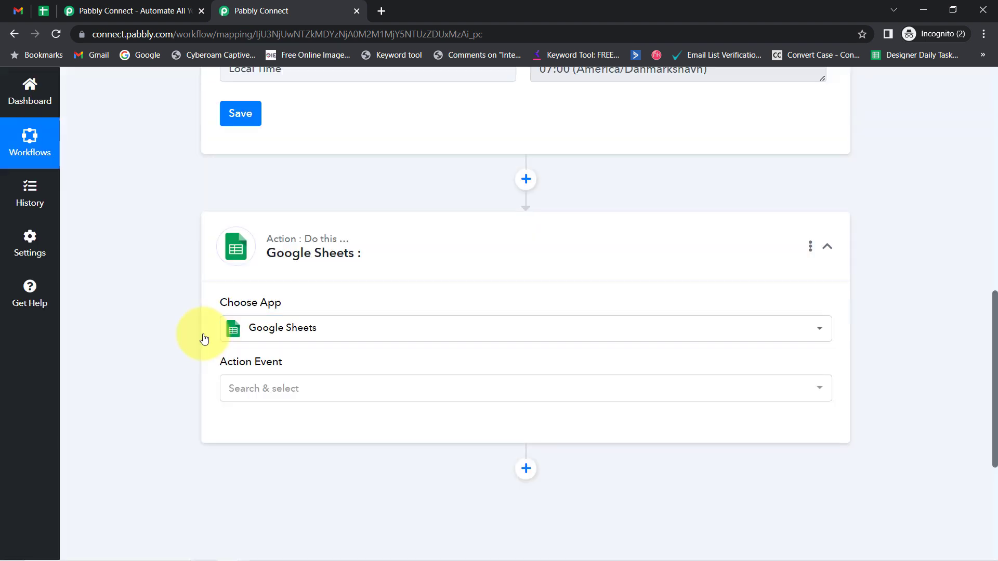
left_click(230, 396)
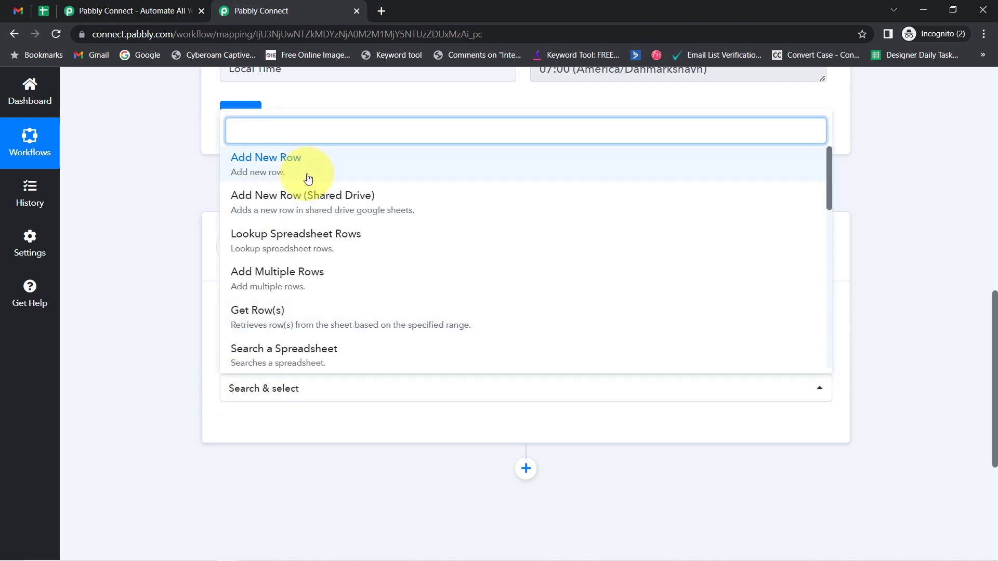
type("look")
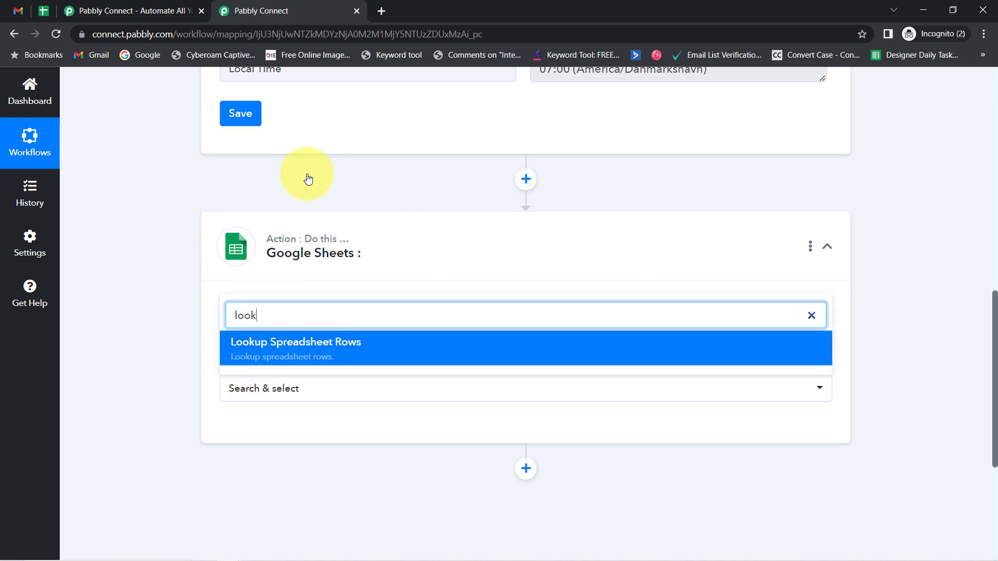
left_click(286, 345)
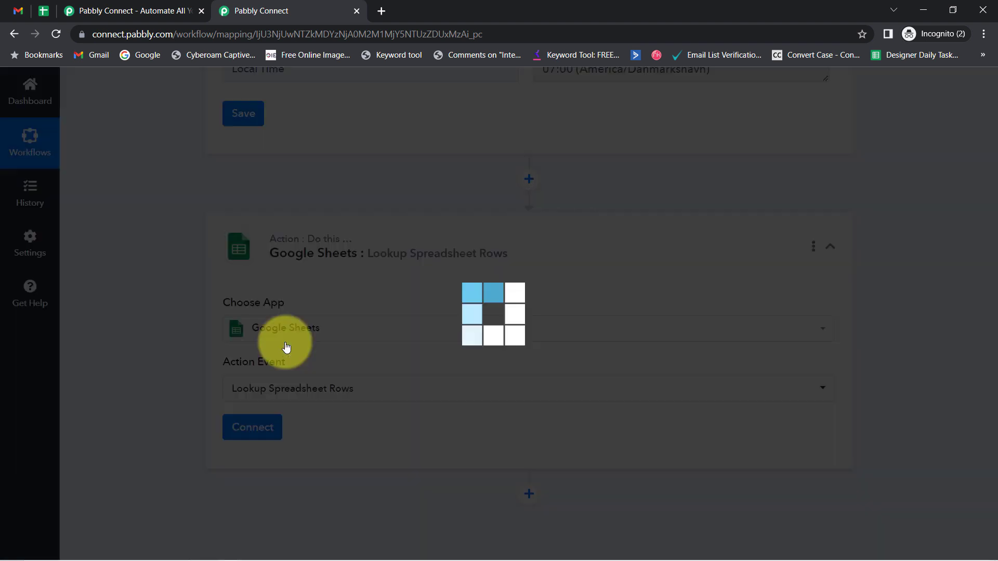
Examine the Not Sent entries in the client sheet's Reminder Status column that the lookup has to find.
left_click(43, 11)
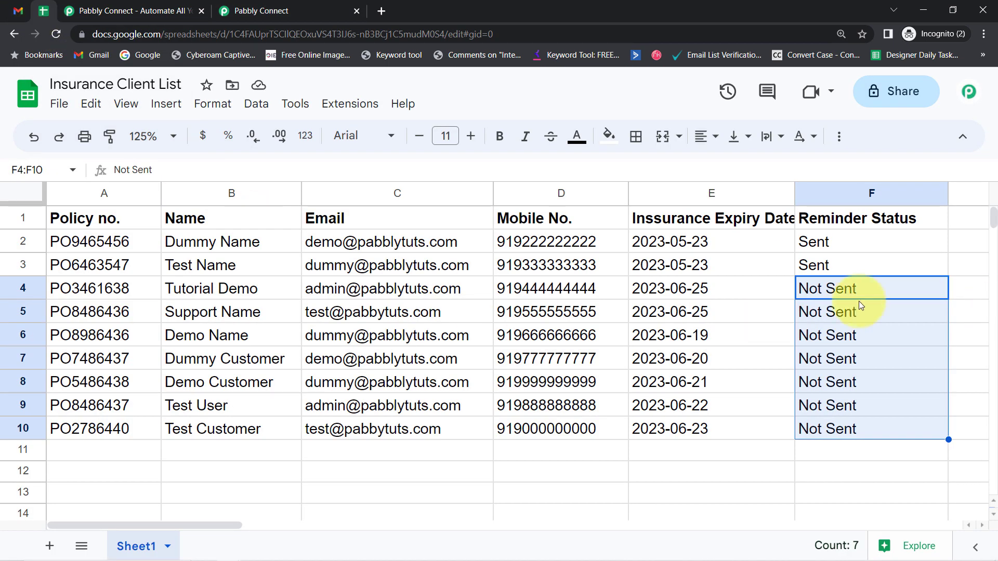
left_click(762, 319)
left_click_drag(840, 294, 849, 414)
left_click(232, 5)
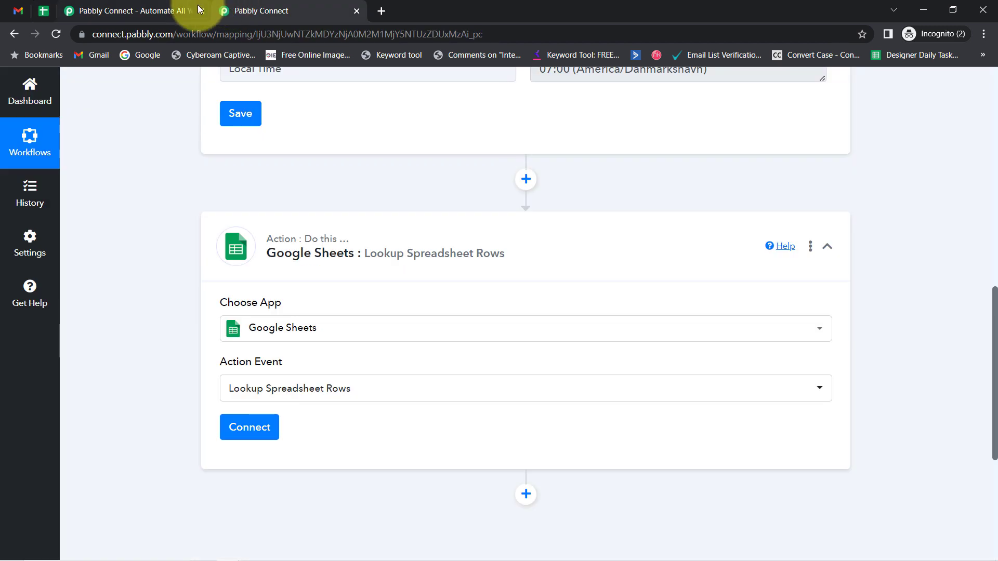
Close the spare Pabbly website tab and connect the lookup action through the existing connection Google Sheets #3.
left_click(202, 11)
left_click(243, 431)
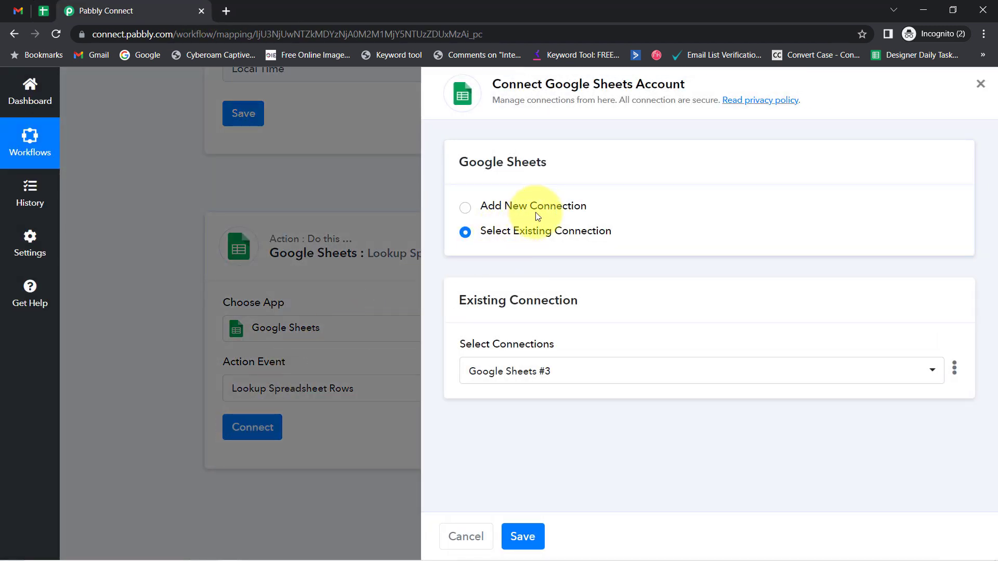
left_click(539, 211)
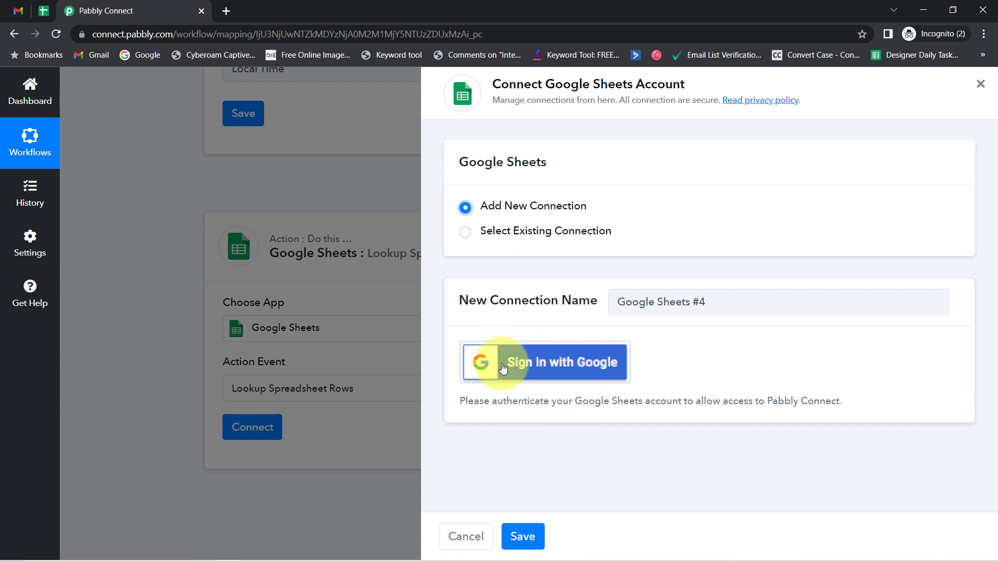
left_click(538, 366)
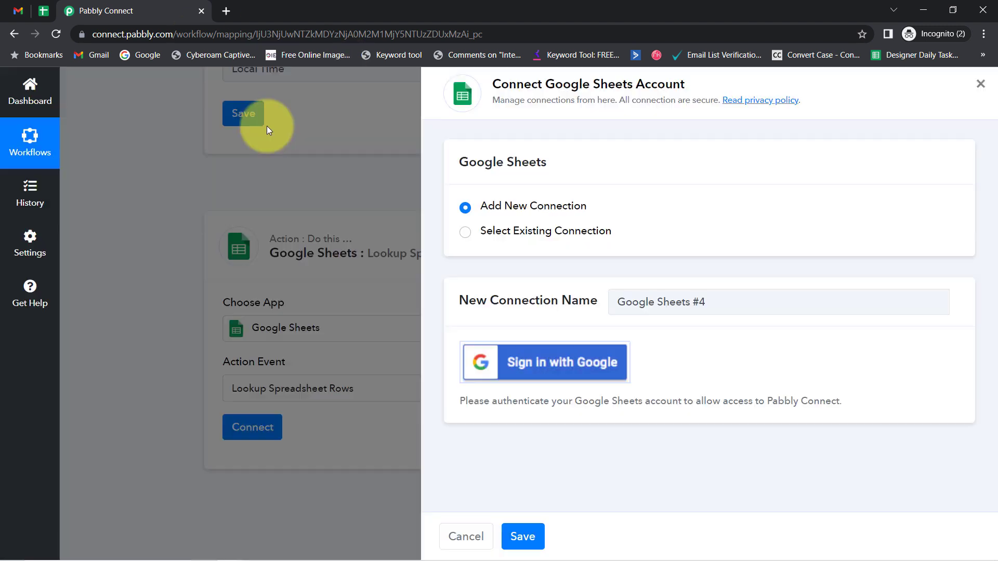
left_click(510, 11)
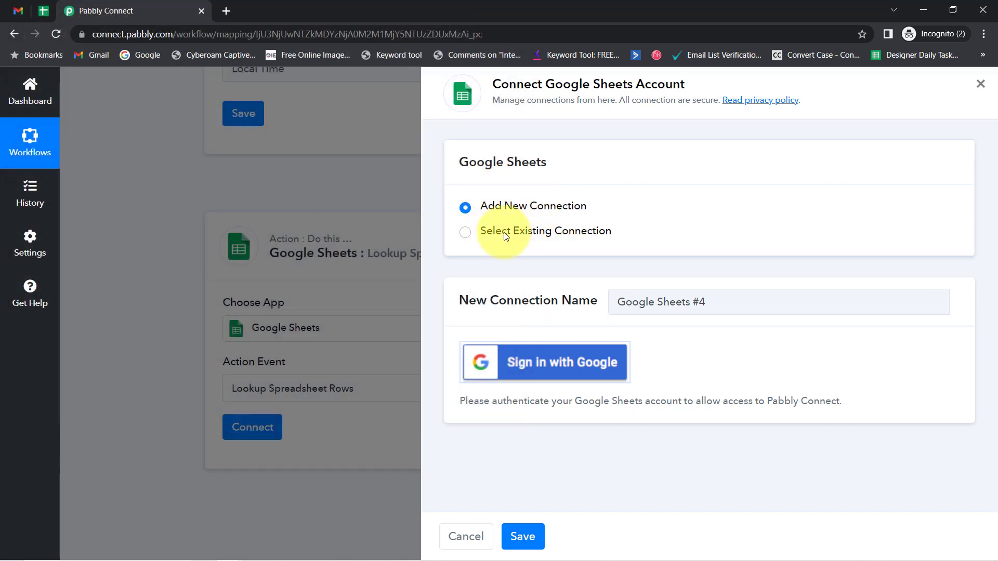
left_click(504, 232)
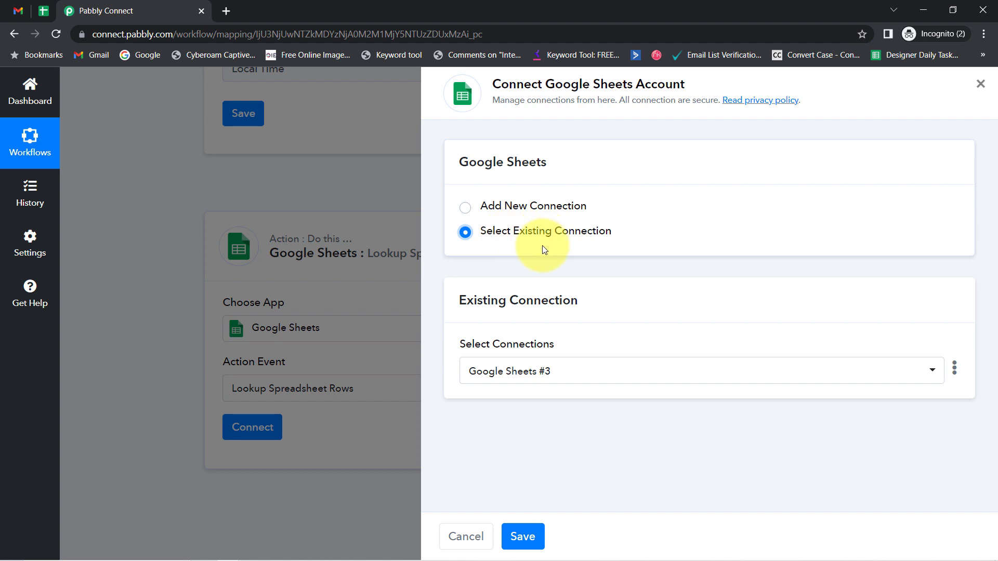
left_click(517, 533)
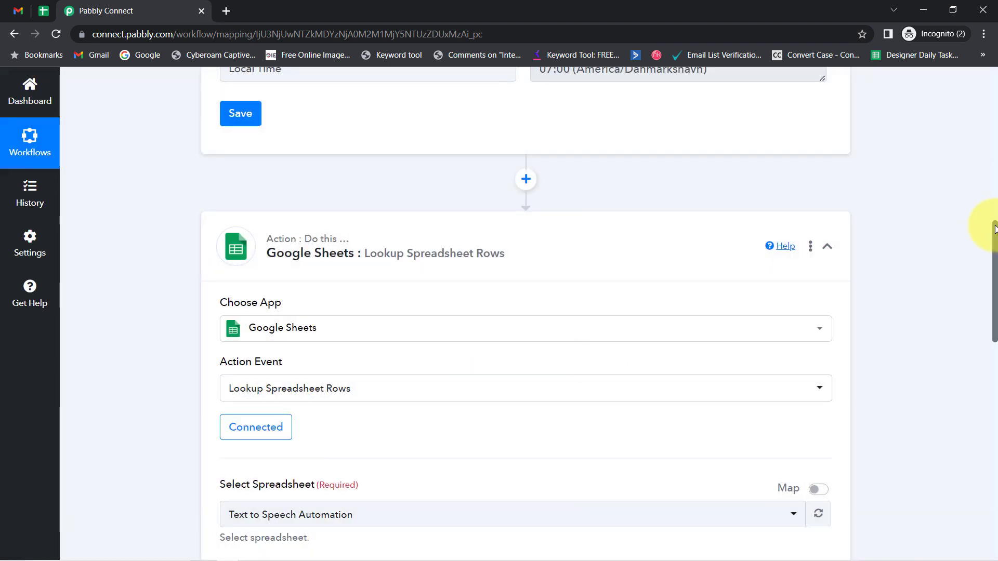
Choose Insurance Client List as the lookup's spreadsheet and switch to that Google Sheet to check its sheet name.
left_click_drag(994, 229, 994, 299)
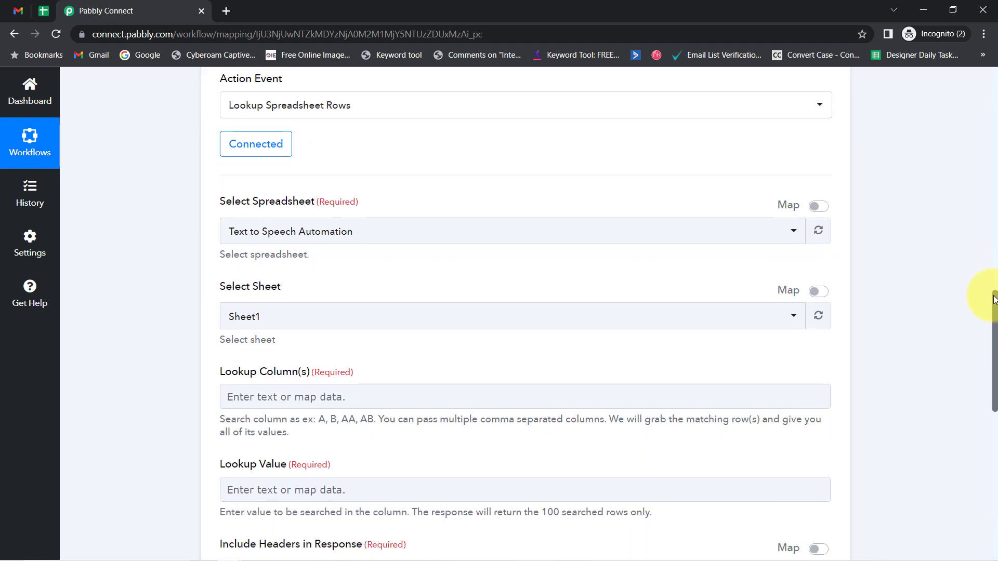
left_click_drag(217, 203, 345, 201)
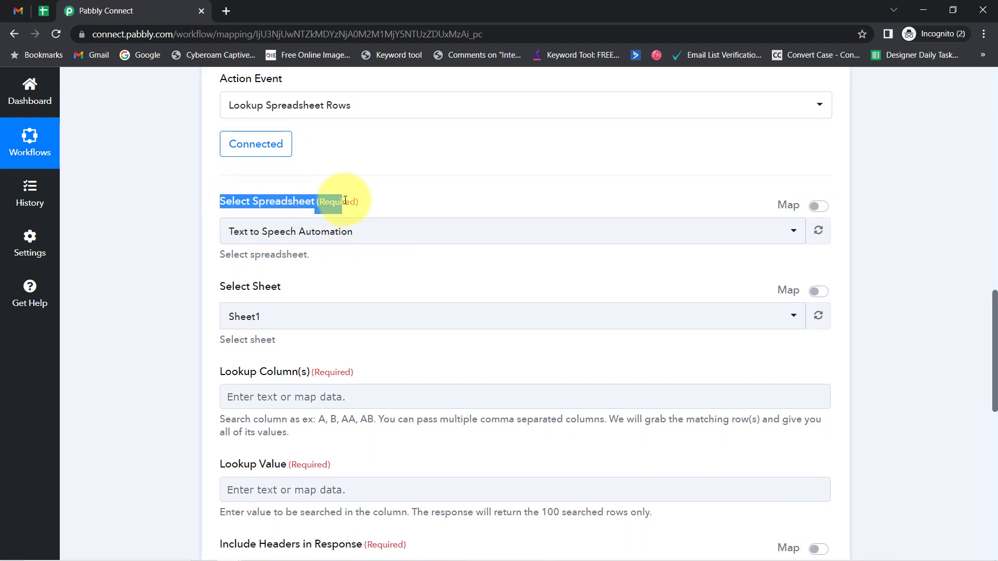
left_click(237, 234)
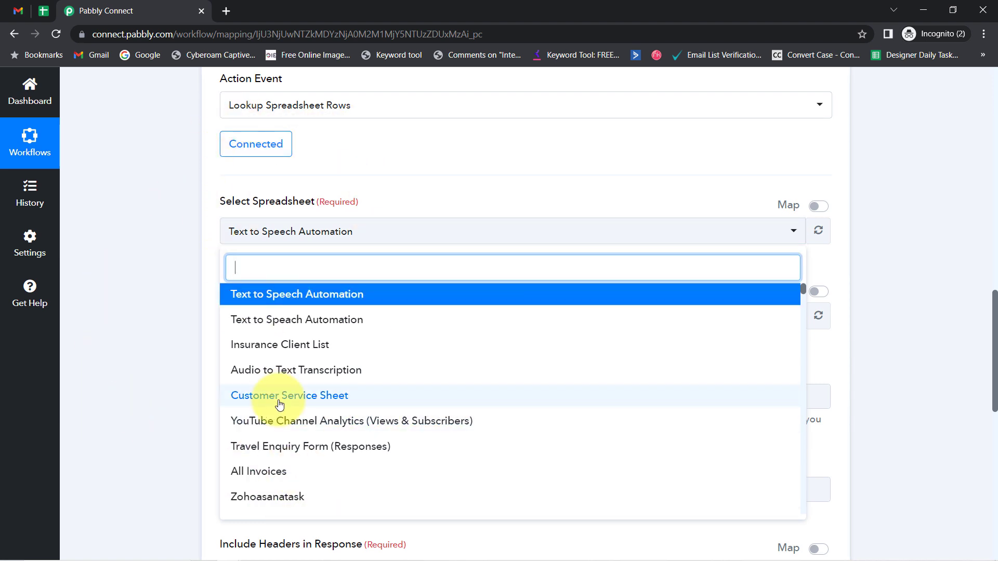
left_click(169, 232)
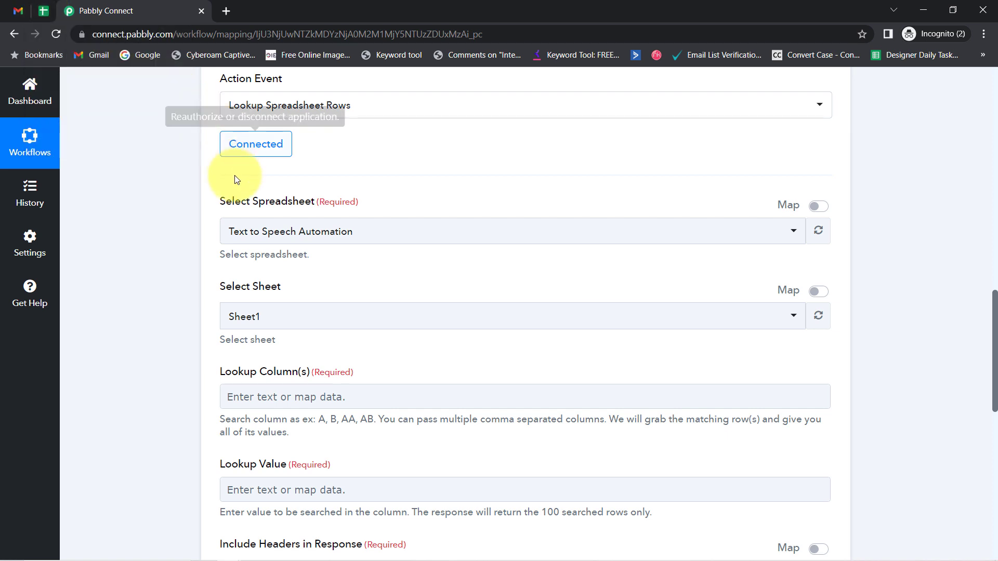
left_click(241, 231)
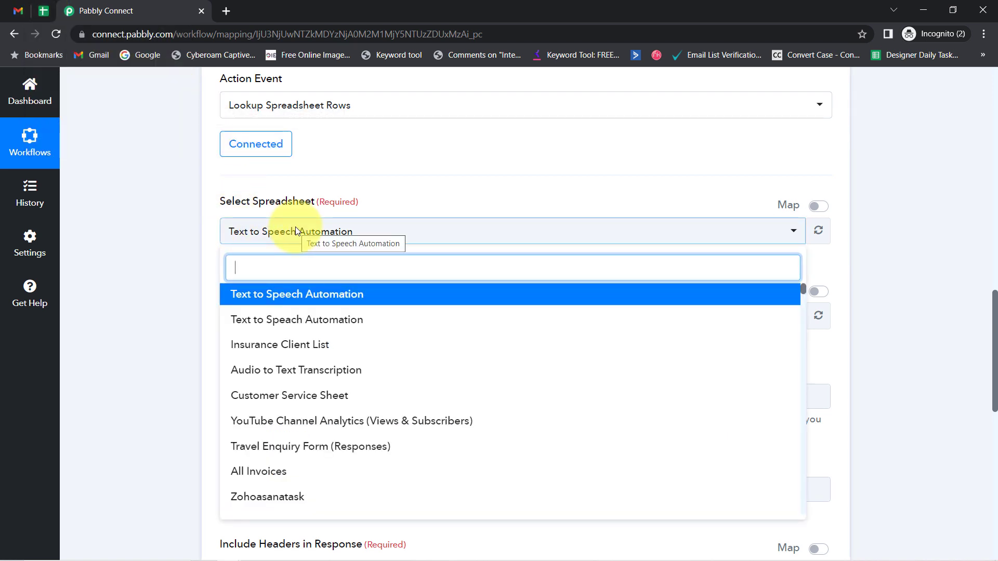
type("insu")
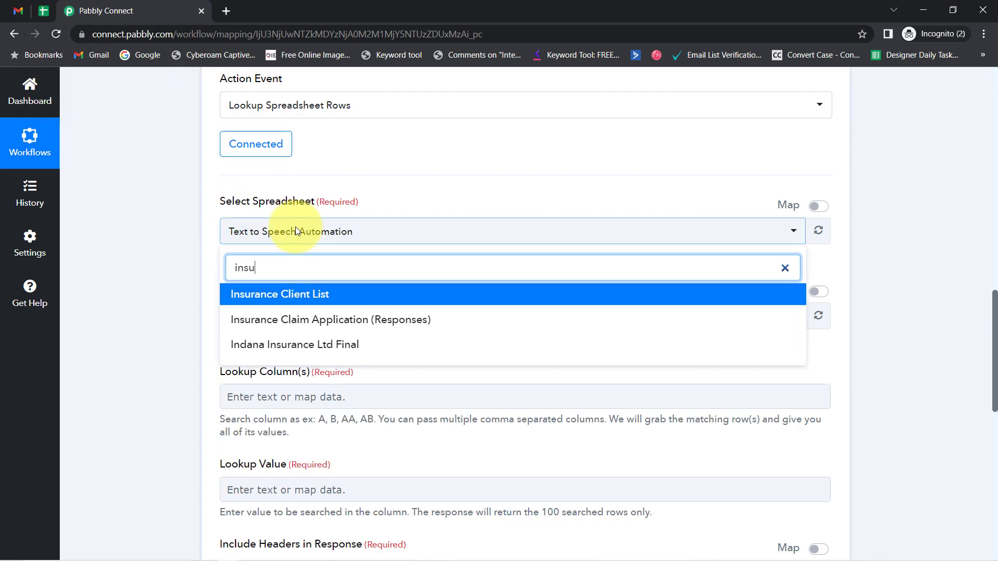
left_click(288, 304)
left_click(47, 16)
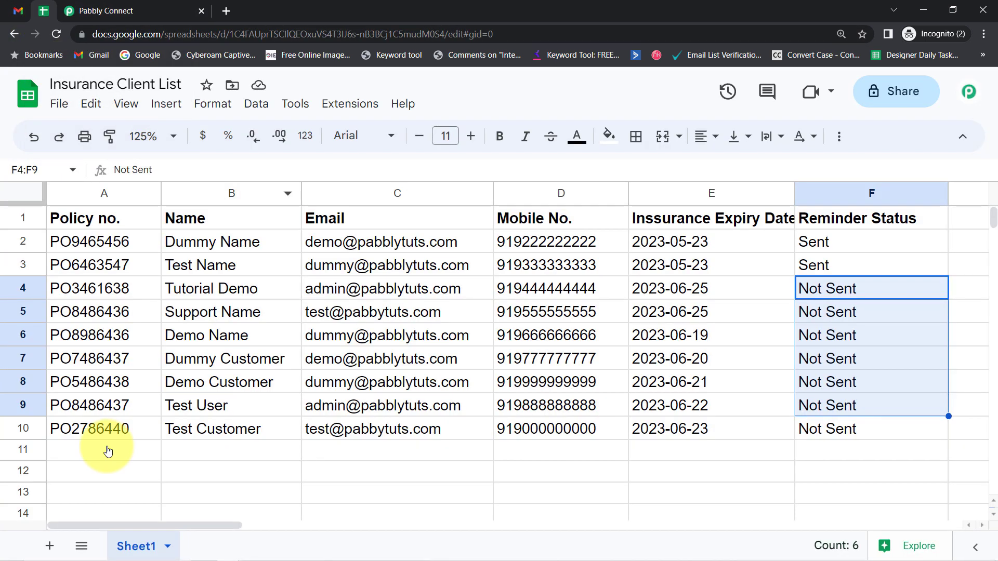
Set the lookup's sheet to Sheet1 and check the Not Sent cells in the client sheet's Reminder Status column.
left_click(163, 6)
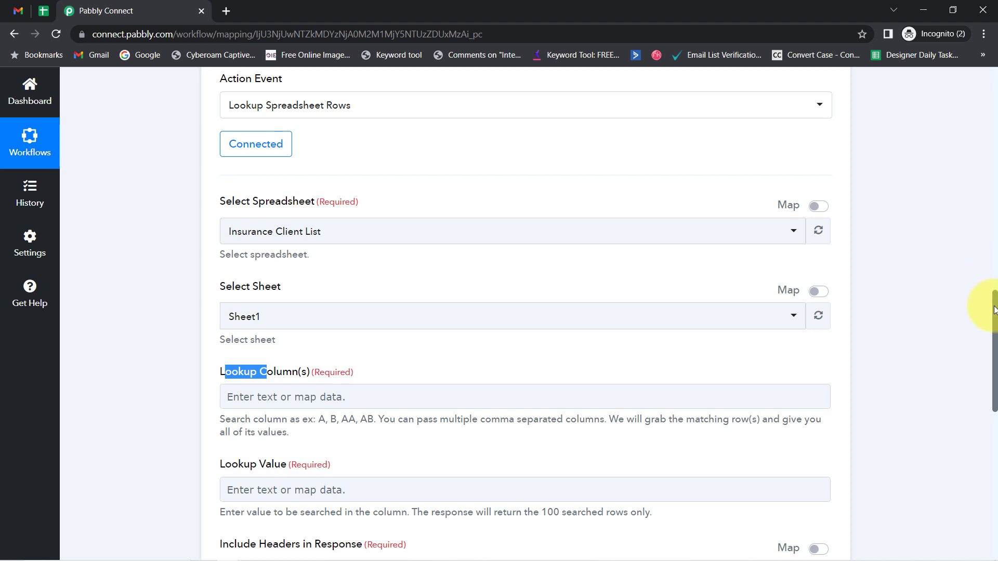
left_click_drag(993, 310, 993, 360)
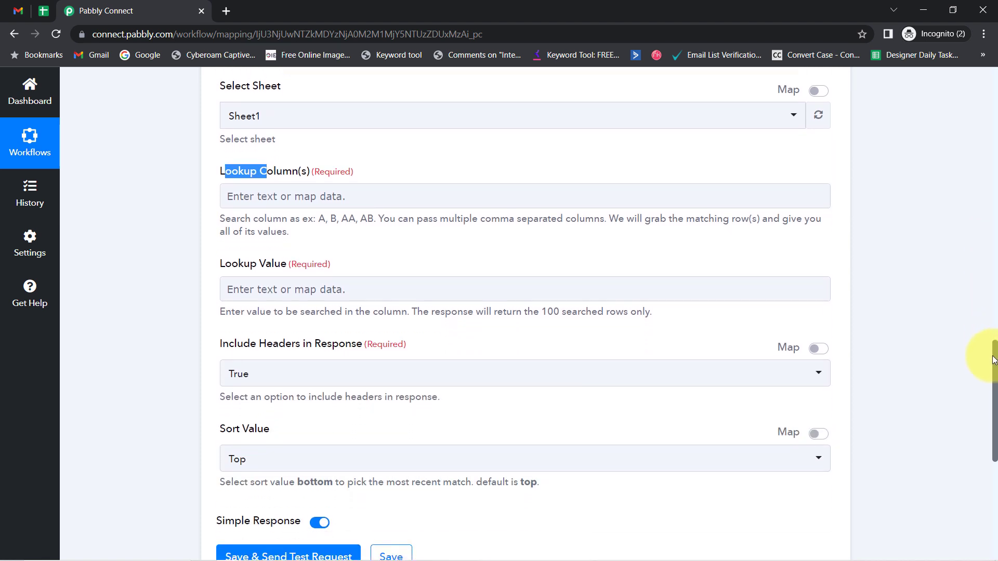
left_click(43, 11)
left_click(720, 311)
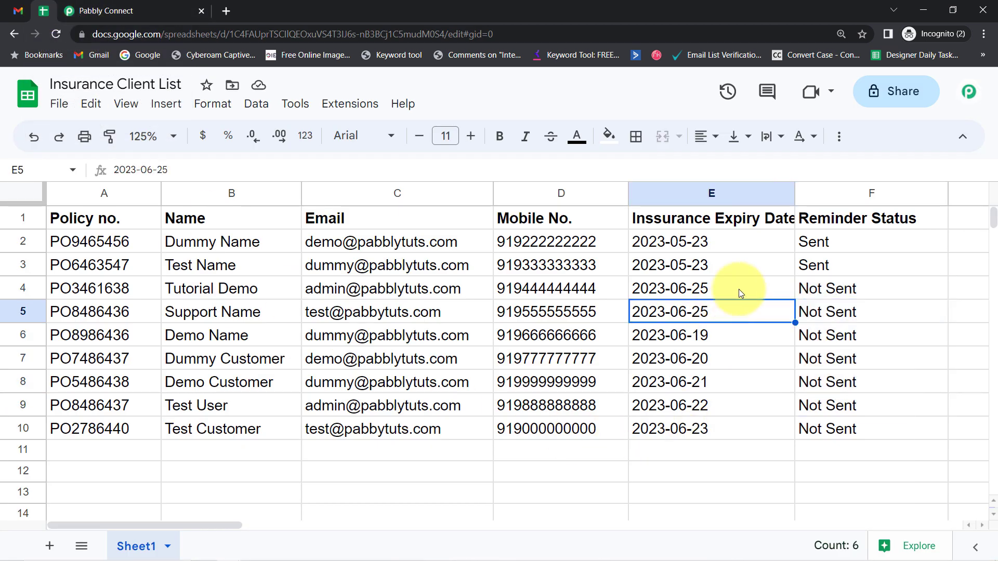
left_click(842, 287)
left_click_drag(832, 347, 832, 429)
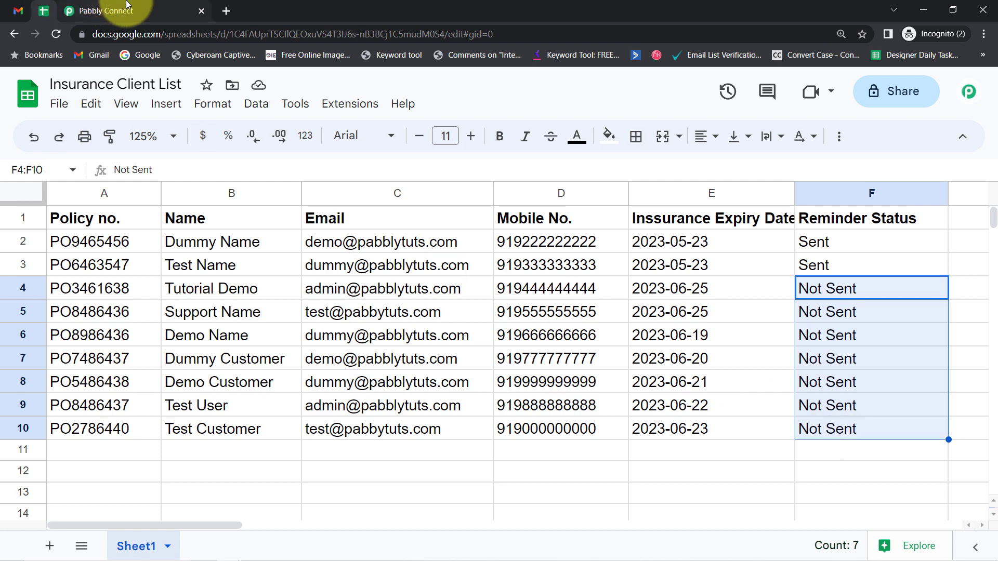
Check the Reminder Status column's letter in the client sheet and set the workflow's lookup column to F.
left_click(107, 11)
left_click_drag(224, 171, 292, 171)
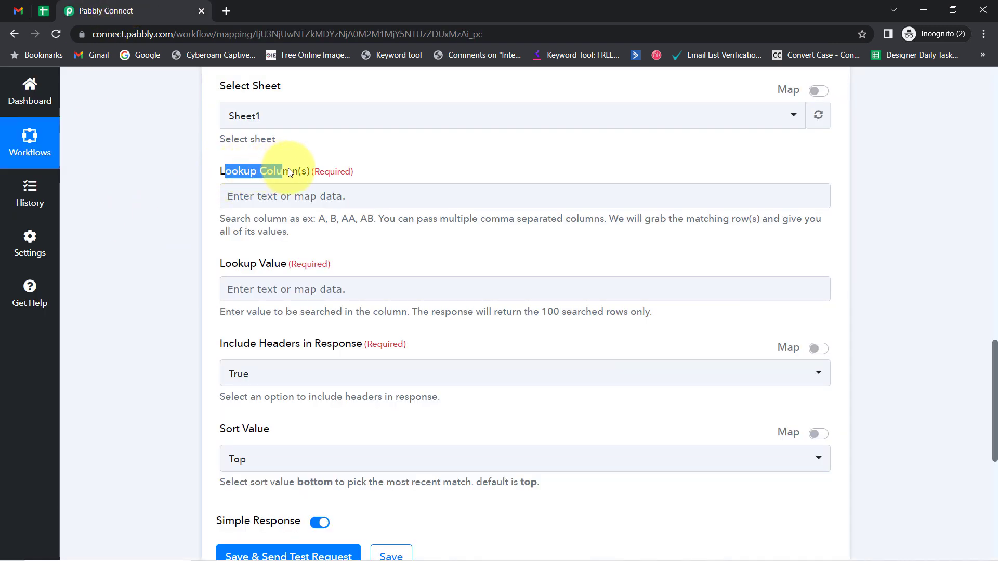
left_click(43, 11)
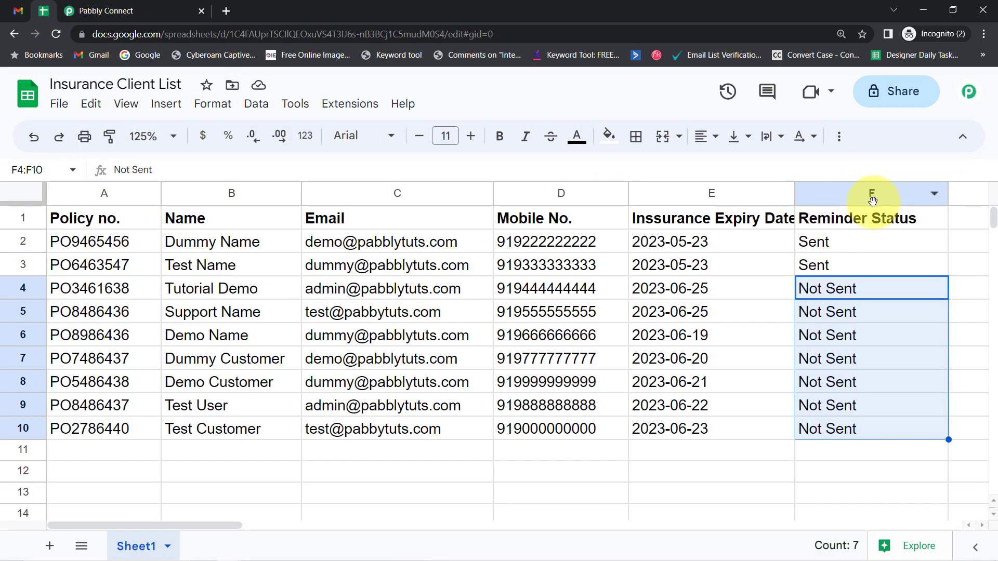
left_click(83, 11)
left_click(254, 197)
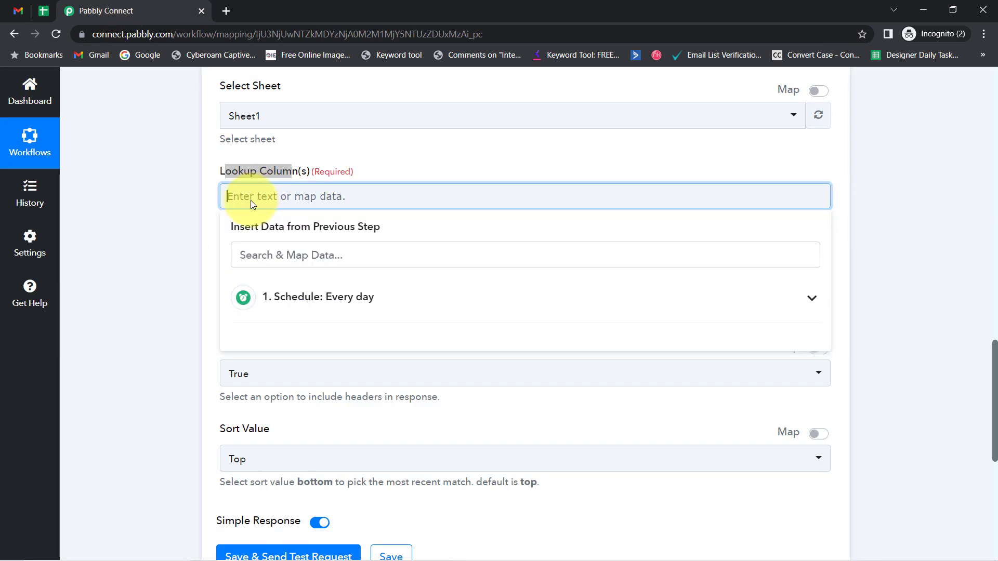
type("F")
left_click(214, 227)
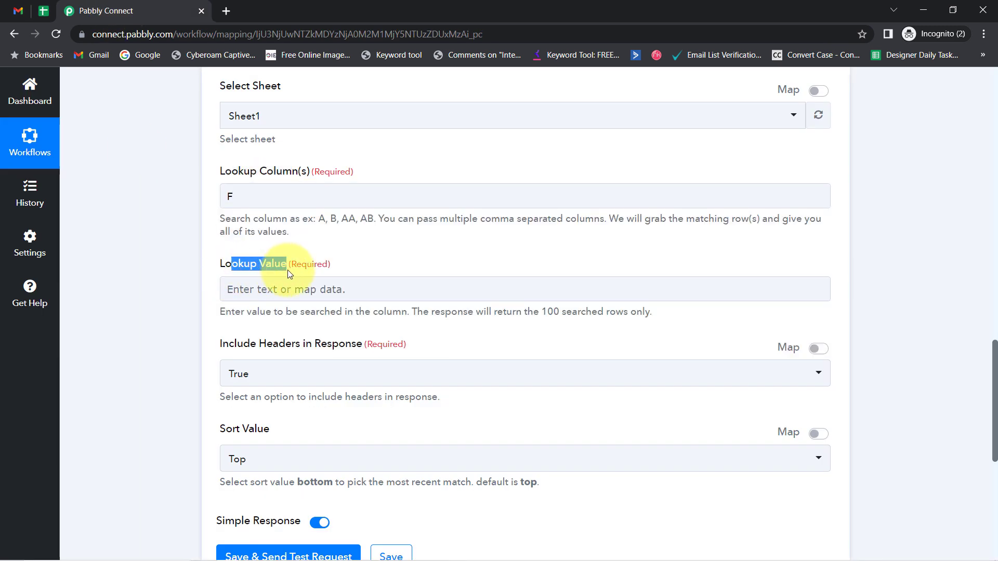
Set the lookup value to Not Sent.
left_click(240, 288)
type("No")
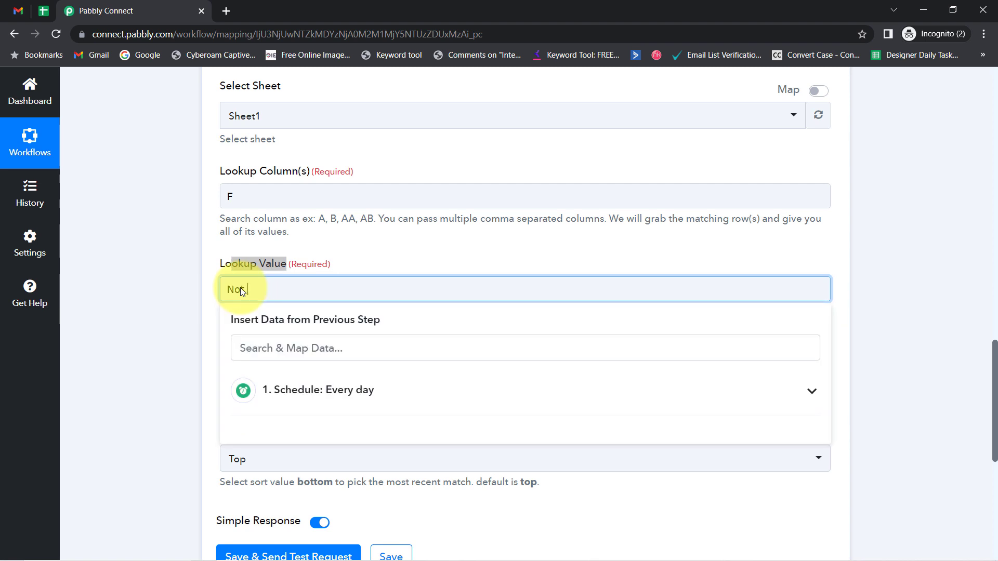
type("t Sent")
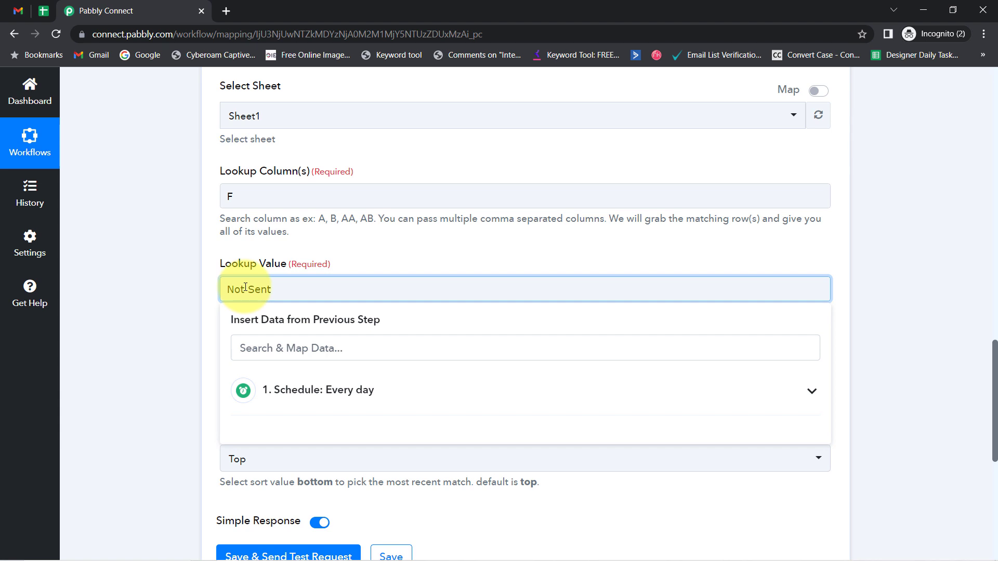
left_click(180, 297)
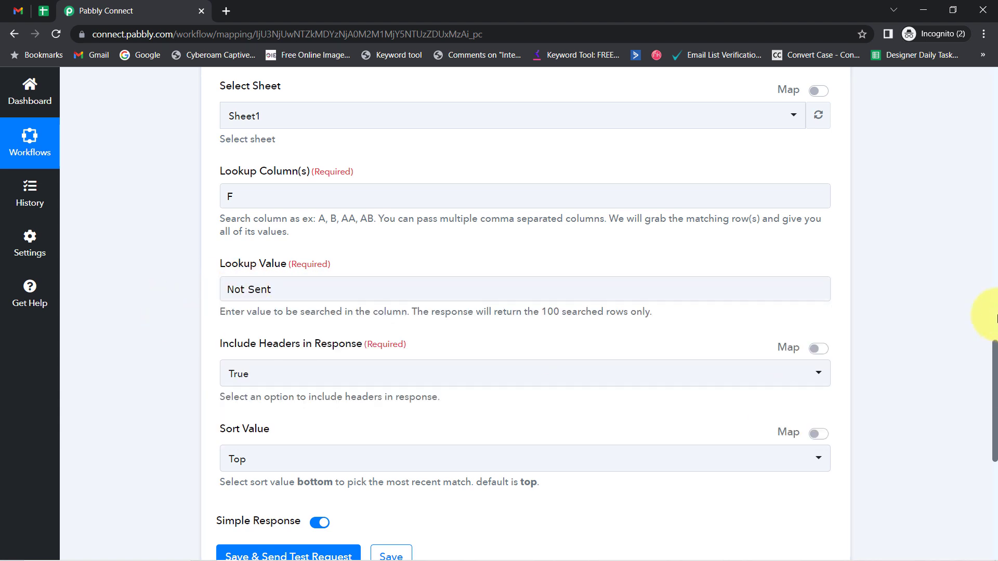
Keep Include Headers in Response at True and Sort Value at Top, and save and send the lookup's test request.
left_click_drag(994, 361, 995, 403)
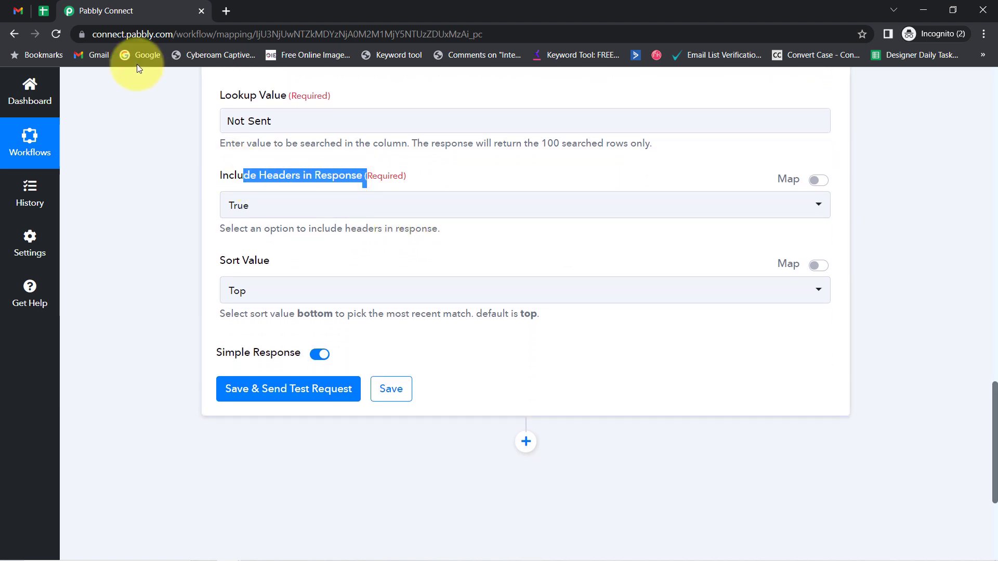
left_click(33, 14)
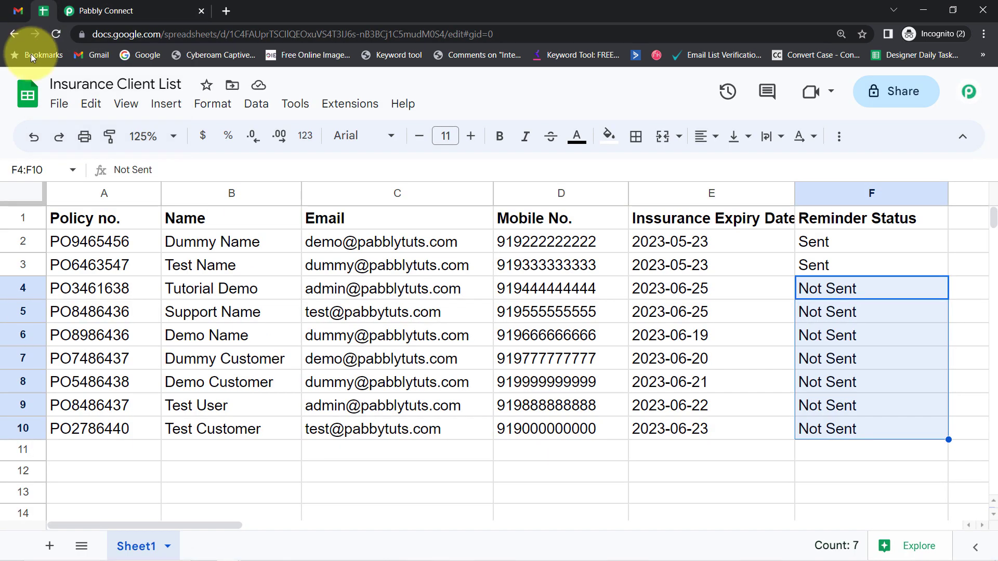
left_click(32, 218)
left_click(152, 13)
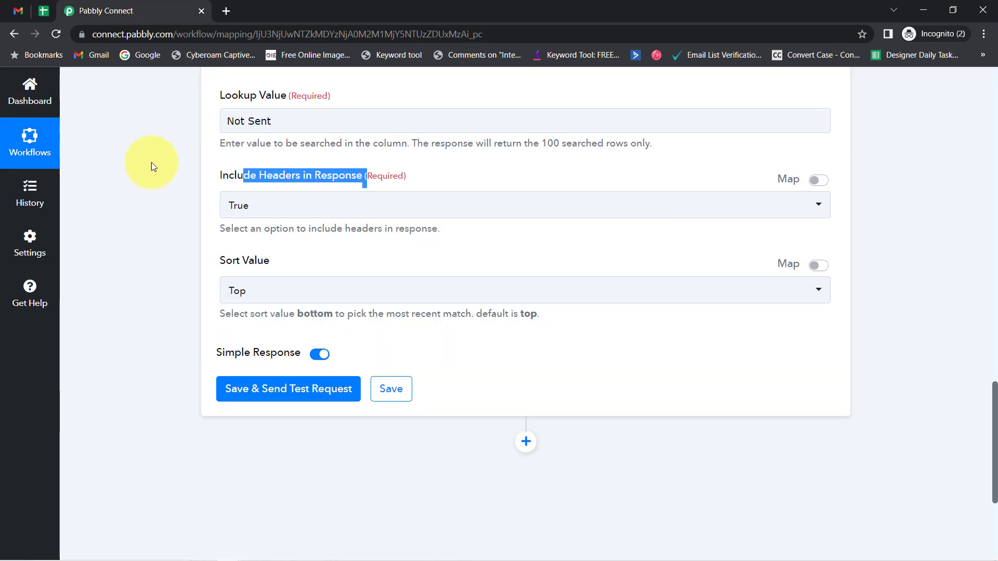
left_click(260, 291)
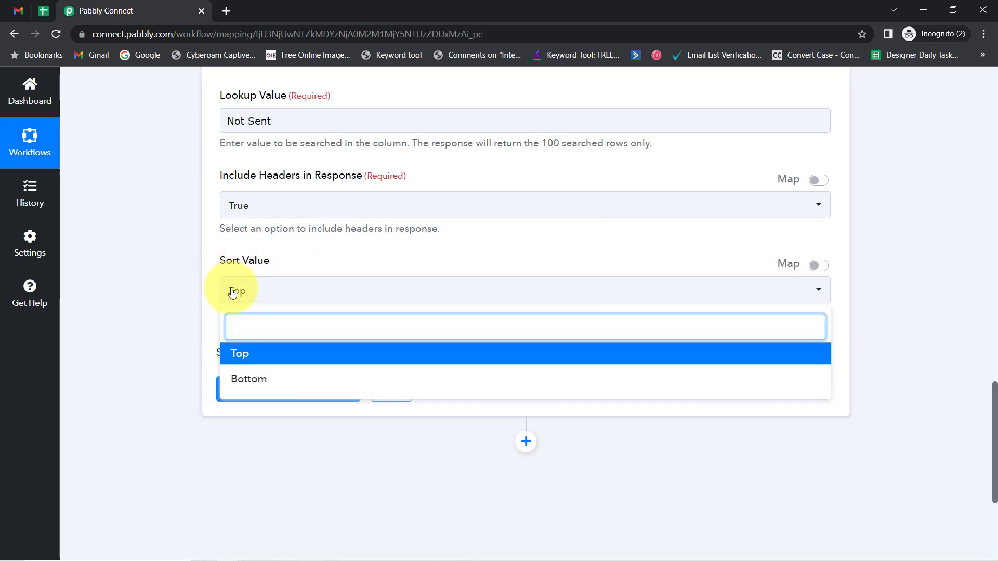
left_click(208, 296)
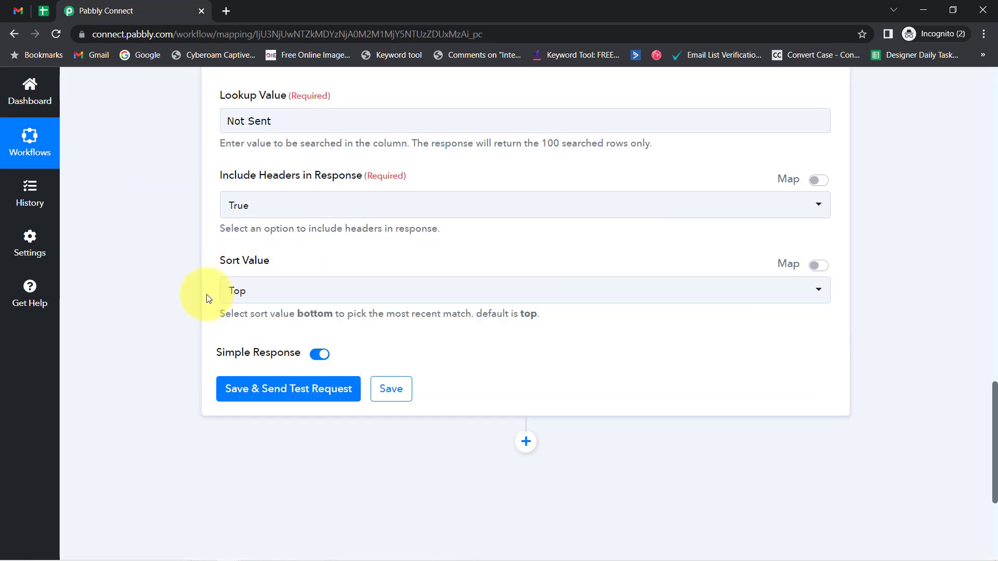
left_click(249, 387)
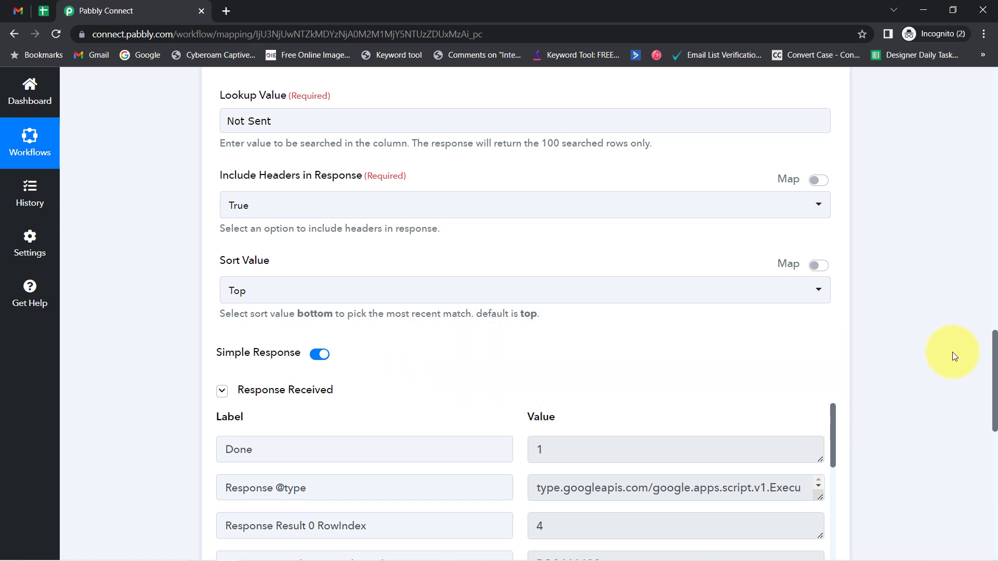
Examine the rows received in the lookup response against the Not Sent entries in the client sheet.
left_click_drag(994, 348, 993, 402)
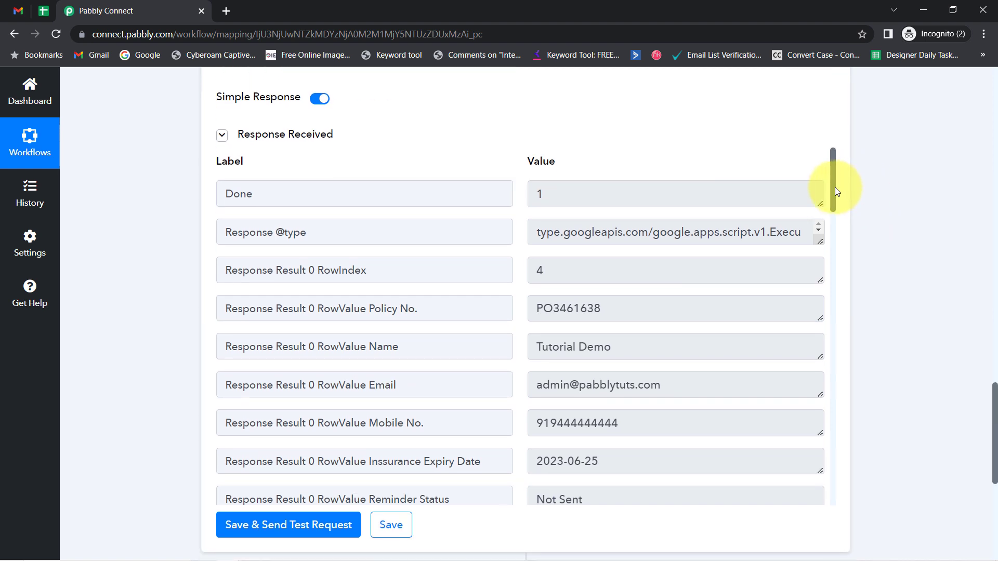
left_click_drag(831, 187, 858, 129)
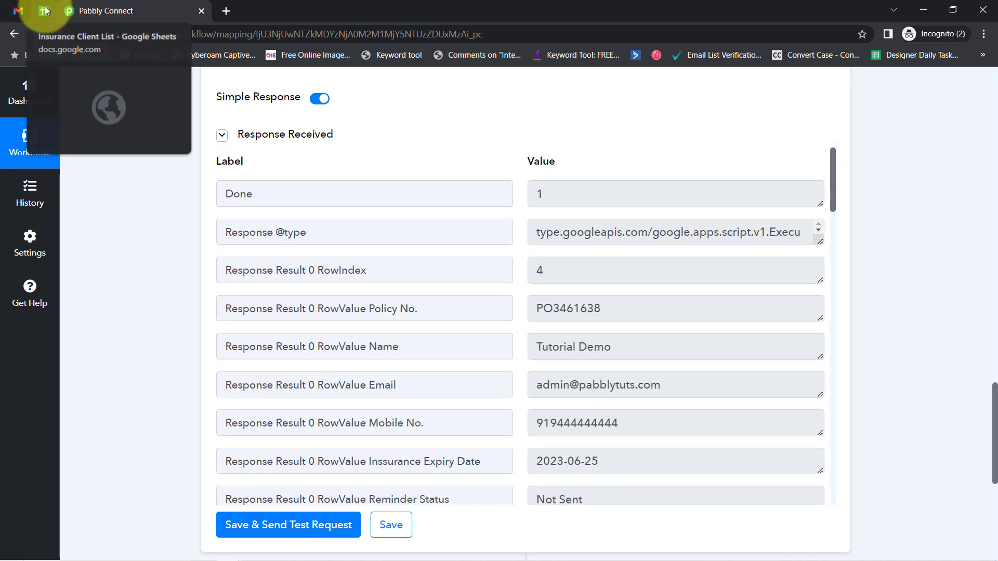
left_click(45, 10)
left_click_drag(832, 290, 835, 429)
left_click(106, 9)
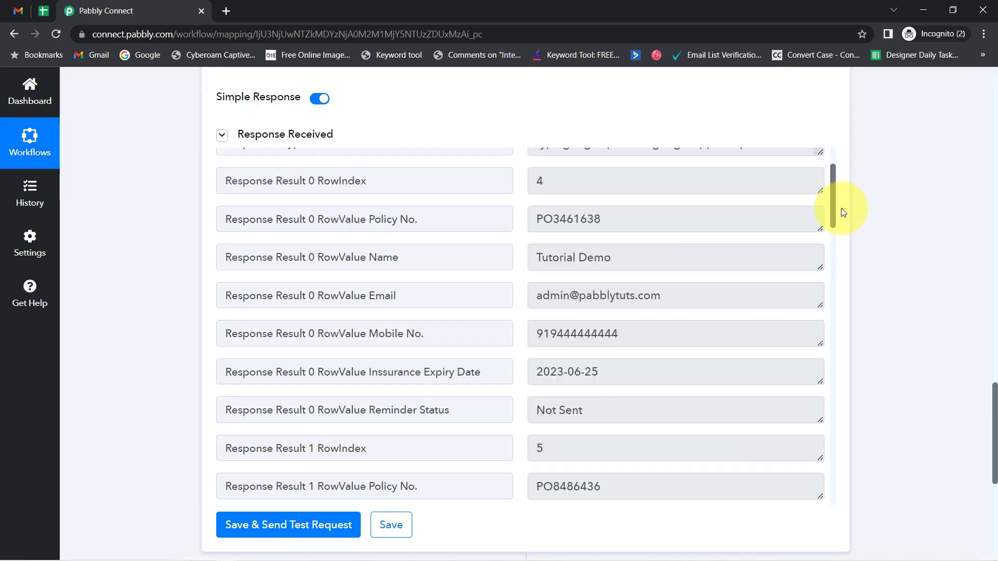
left_click_drag(841, 212, 864, 449)
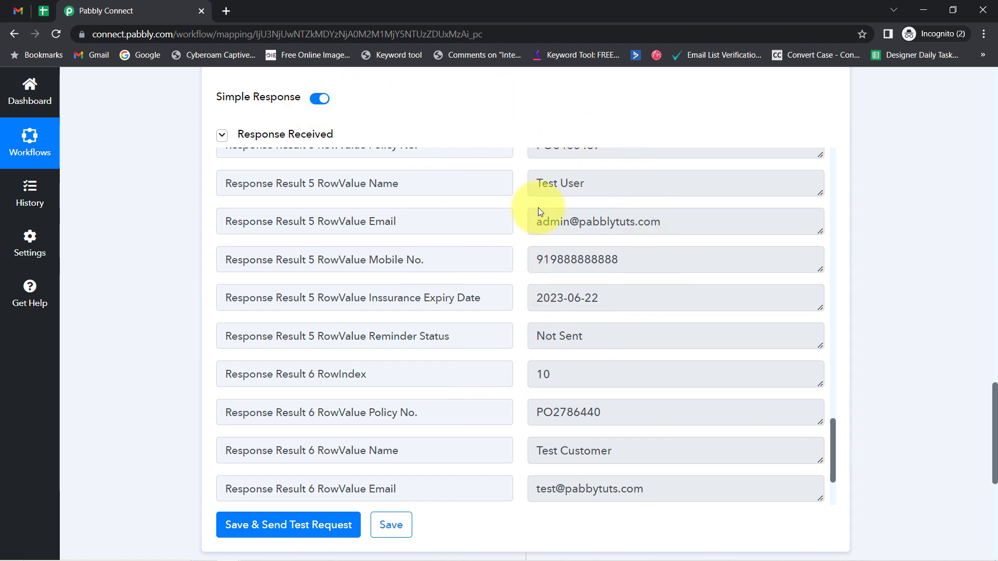
Check the client sheet's row numbers that correspond to the RowIndex values in the lookup response.
left_click(44, 11)
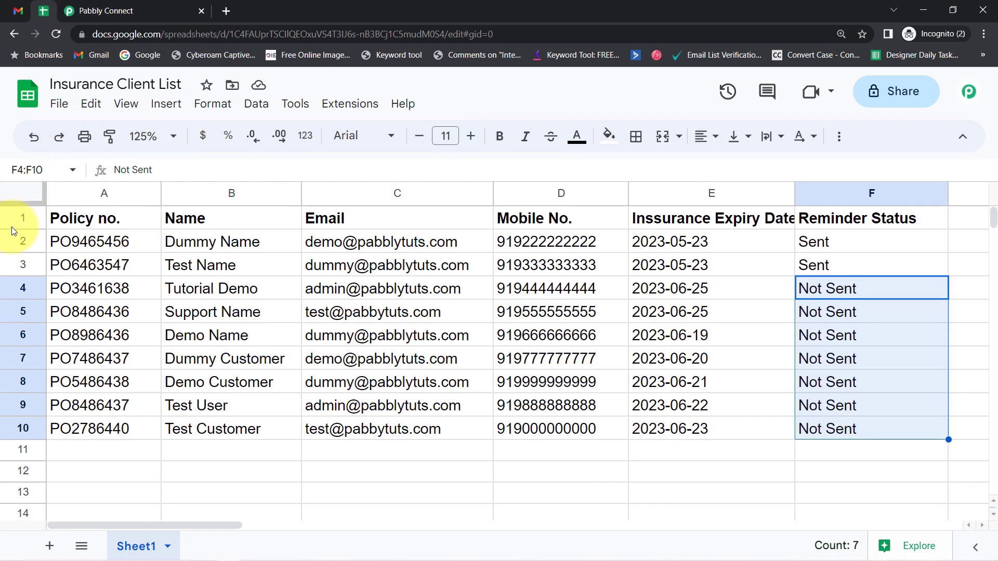
left_click(20, 240)
left_click(24, 265)
left_click(24, 289)
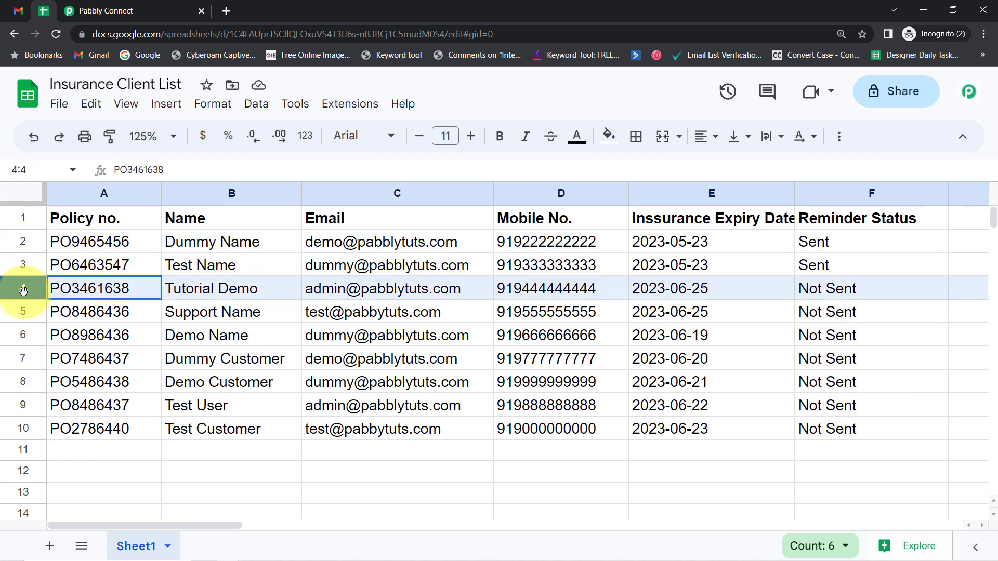
left_click(23, 313)
left_click(24, 335)
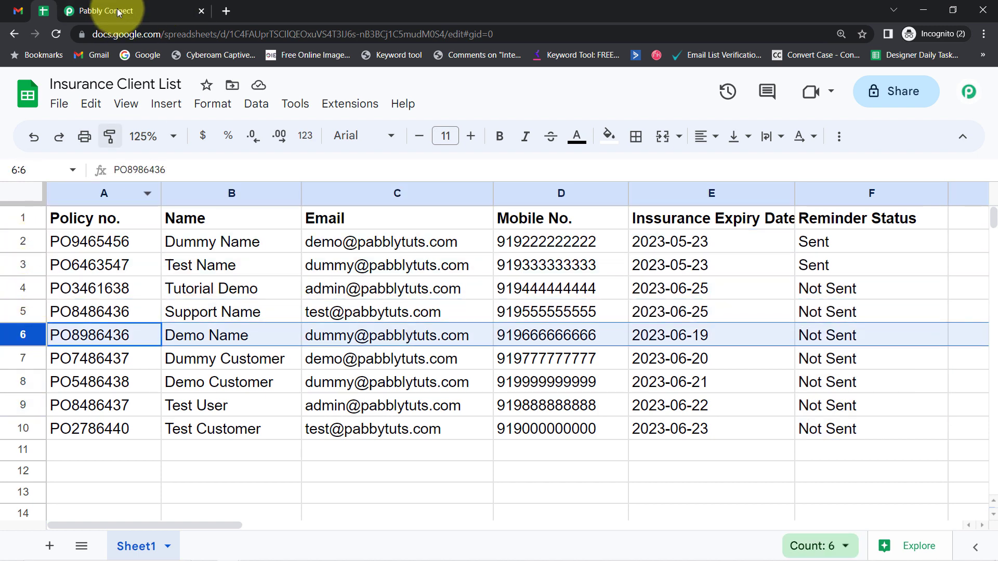
Turn off Simple Response for the workflow's lookup action and save and send its test request again.
left_click(125, 8)
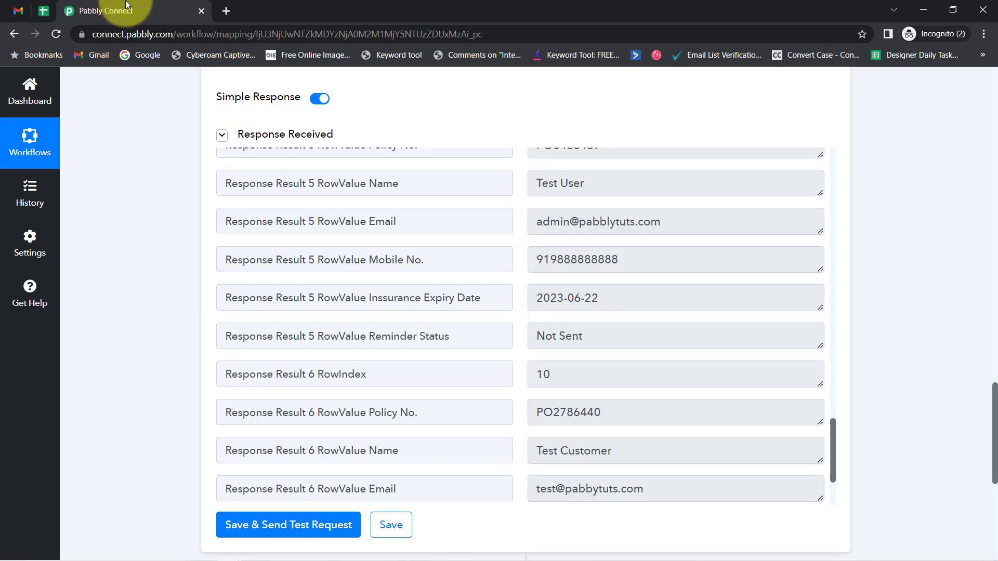
left_click(319, 99)
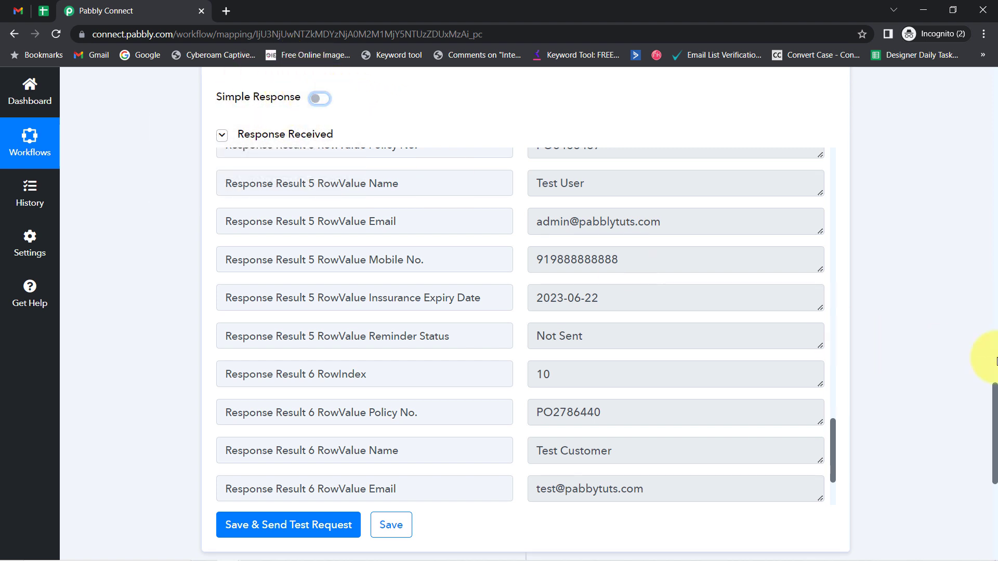
left_click_drag(994, 409, 979, 460)
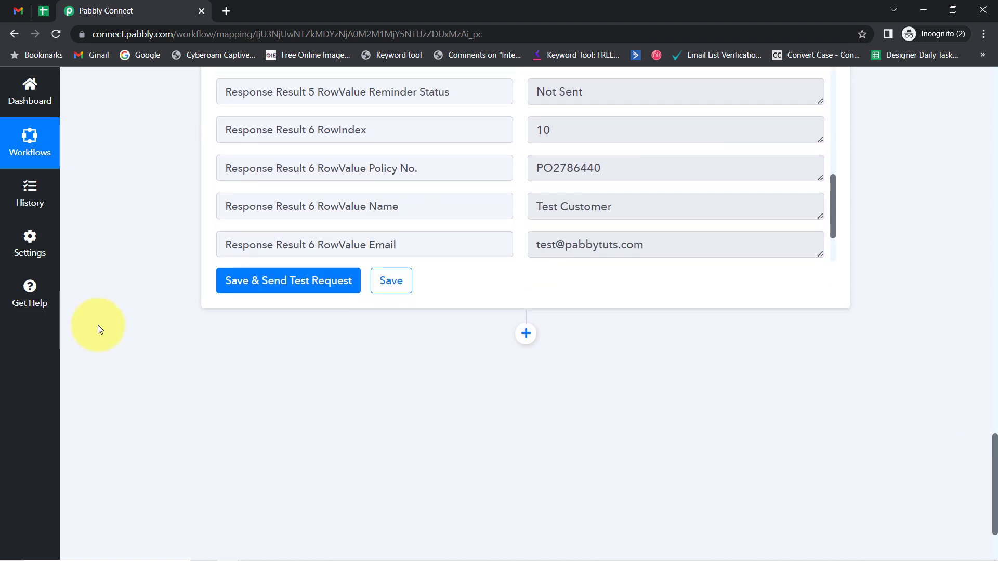
left_click(269, 286)
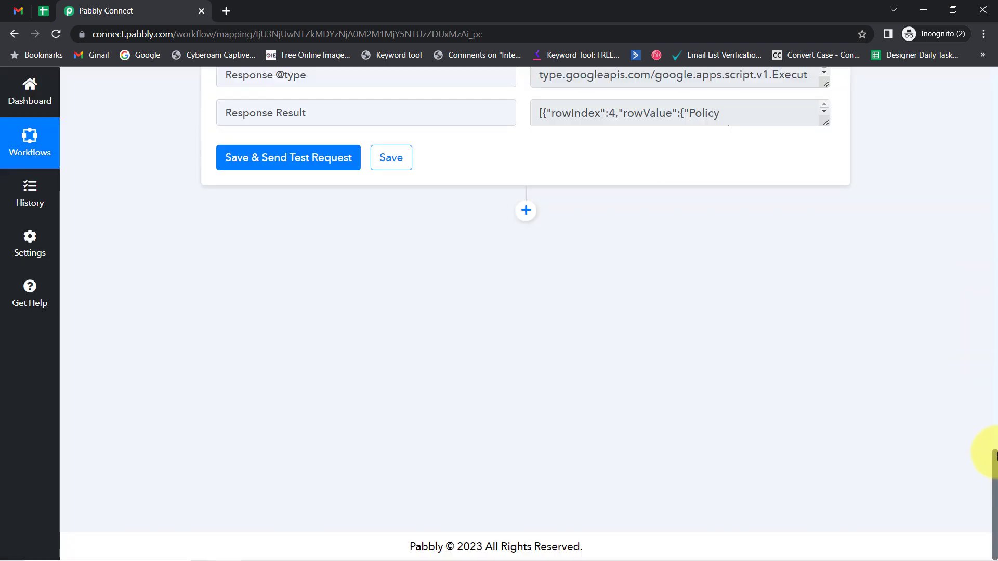
Enlarge the Response Result value and examine its array of row indexes and client details through to the end.
mouse_move(995, 460)
left_mouse_down()
mouse_move(987, 412)
mouse_move(989, 445)
left_mouse_up()
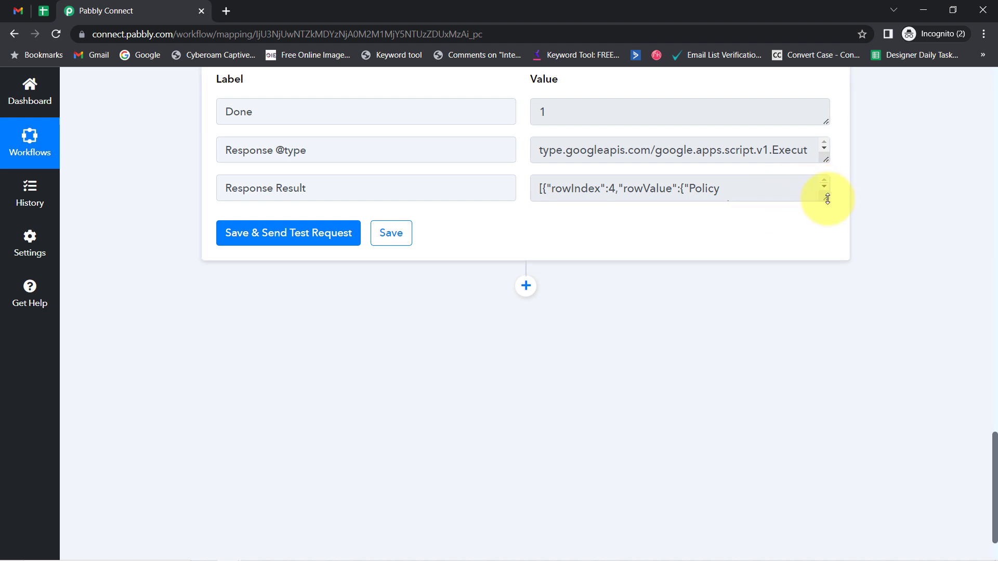
left_click_drag(827, 199, 785, 372)
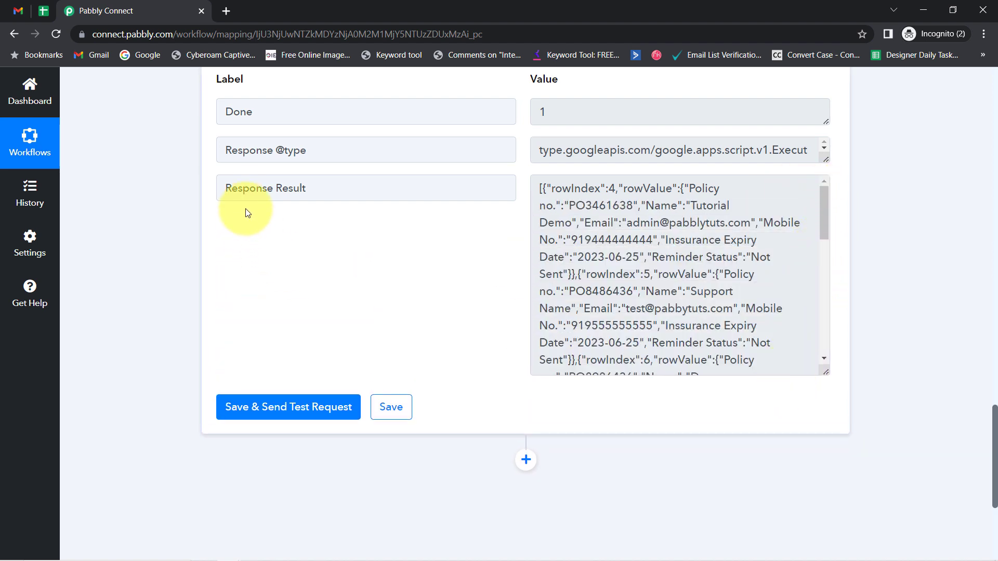
left_click_drag(244, 192, 343, 195)
left_click(554, 188)
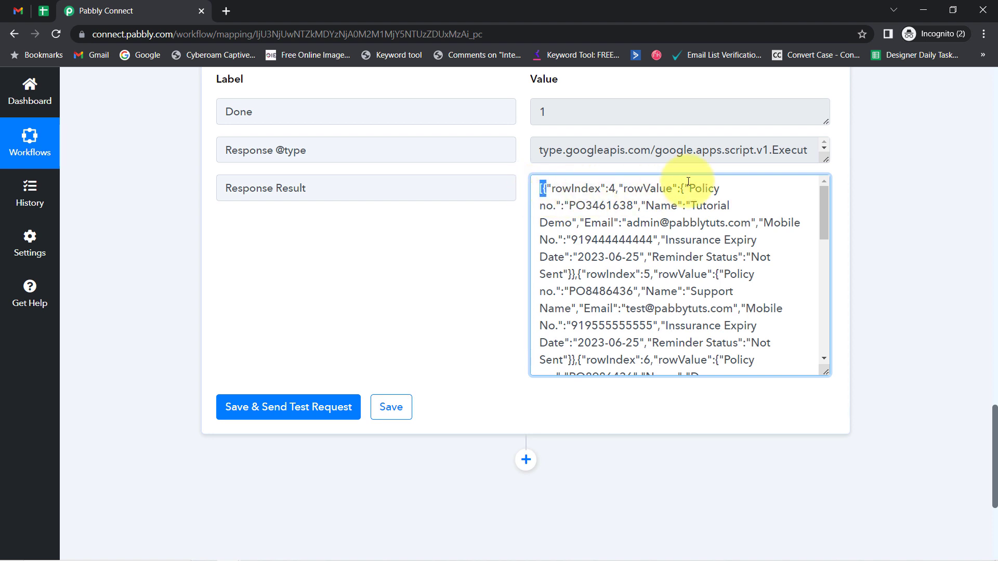
left_click_drag(688, 188, 666, 188)
left_click_drag(828, 206, 810, 197)
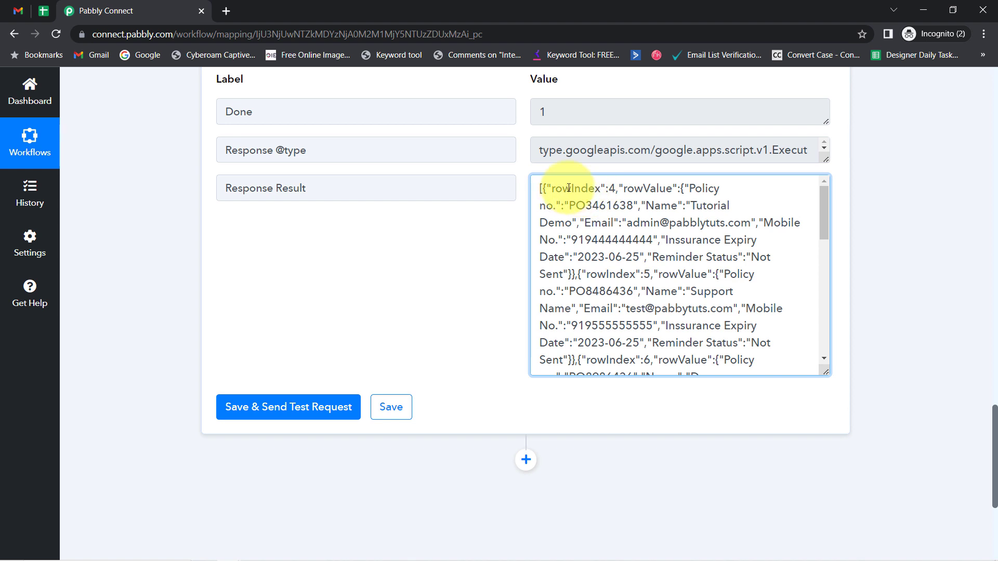
left_click_drag(562, 190, 720, 289)
scroll(743, 300, "down", 5)
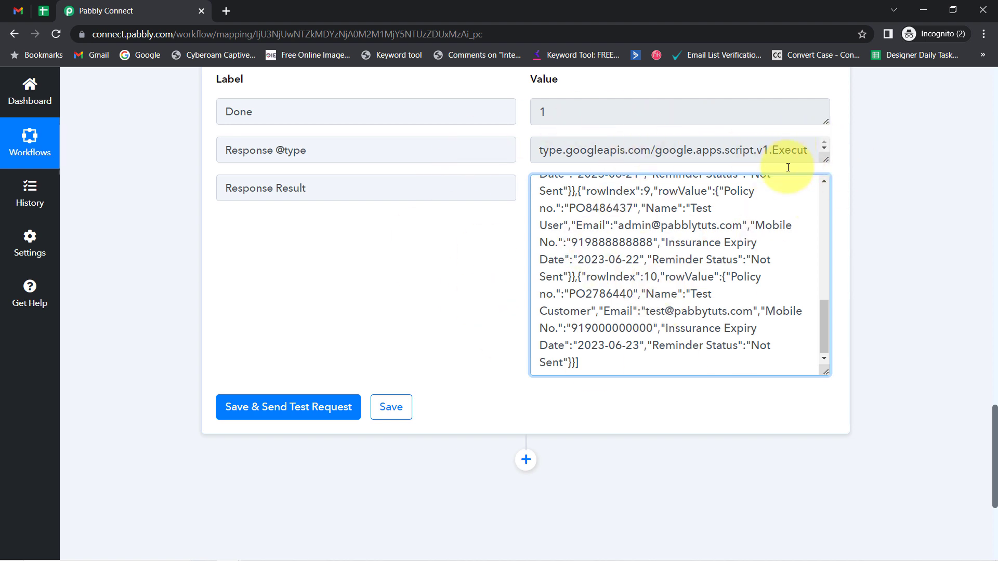
Add an Iterator by Pabbly action after the lookup action, using 2. Response Result [] as its array.
left_click_drag(994, 440, 994, 474)
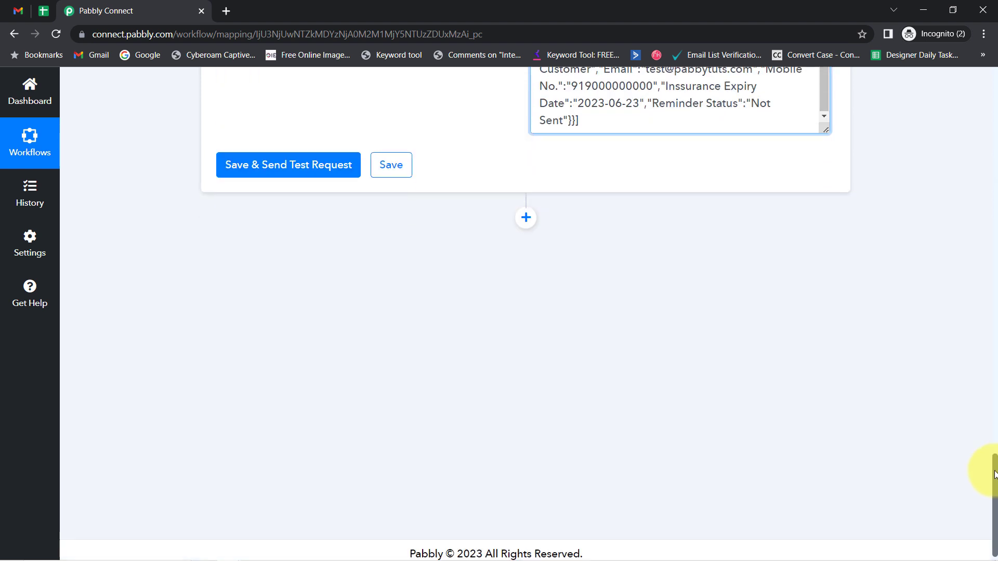
left_click(526, 218)
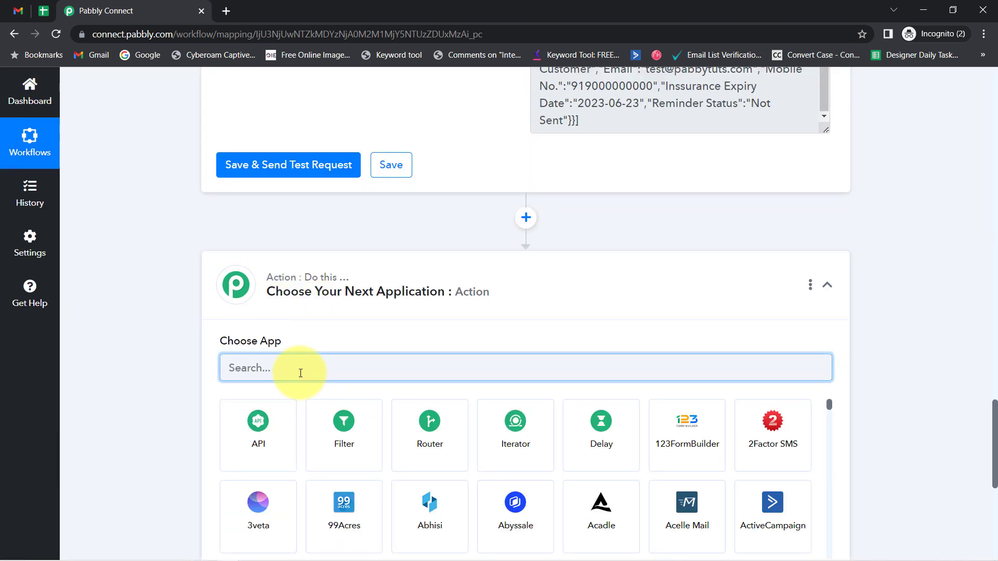
left_click(515, 418)
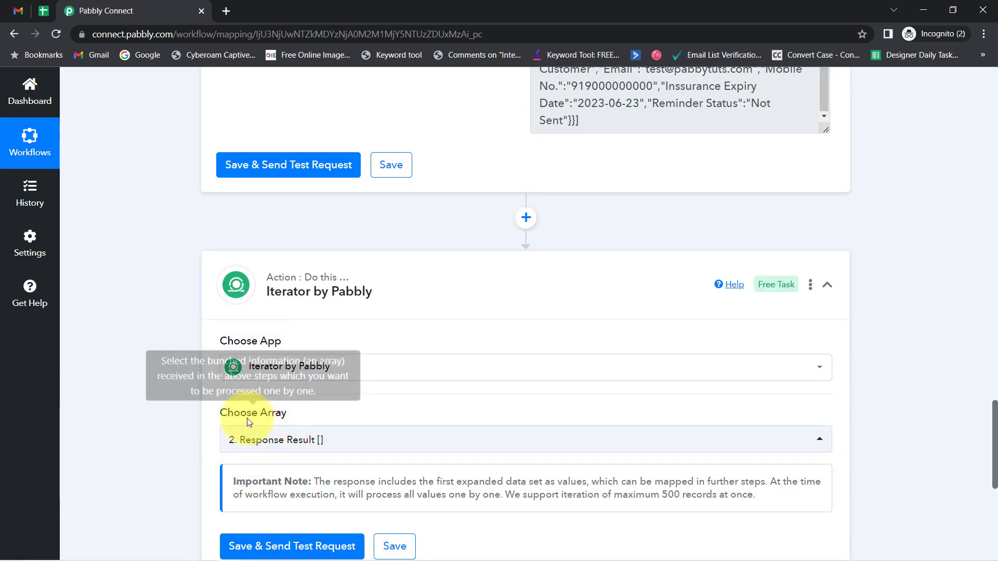
left_click(263, 438)
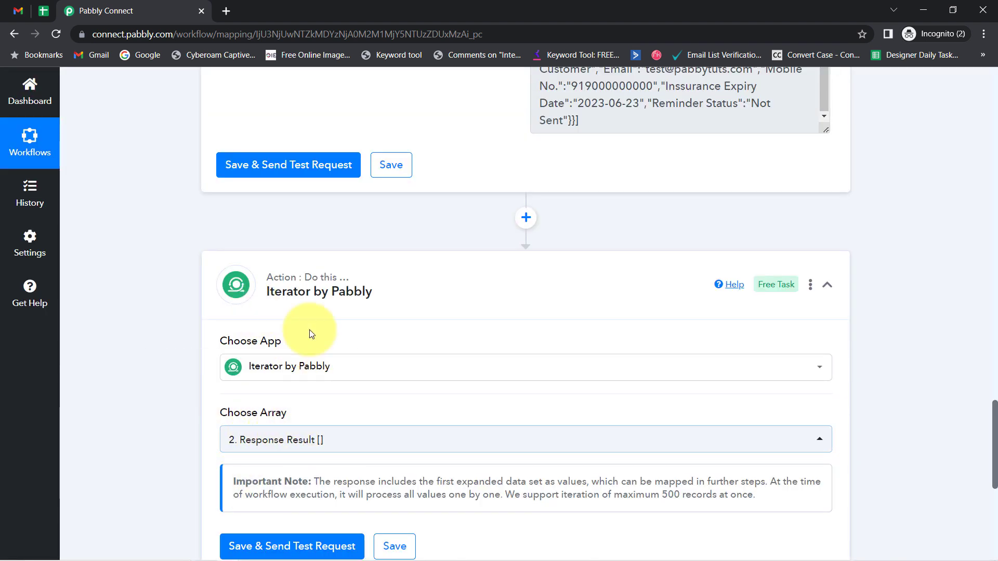
Check the lookup's Response Result entry against the iterator's chosen array, and save and send the iterator's test request.
scroll(210, 225, "down", 1)
scroll(194, 234, "up", 6)
left_click_drag(289, 206, 231, 207)
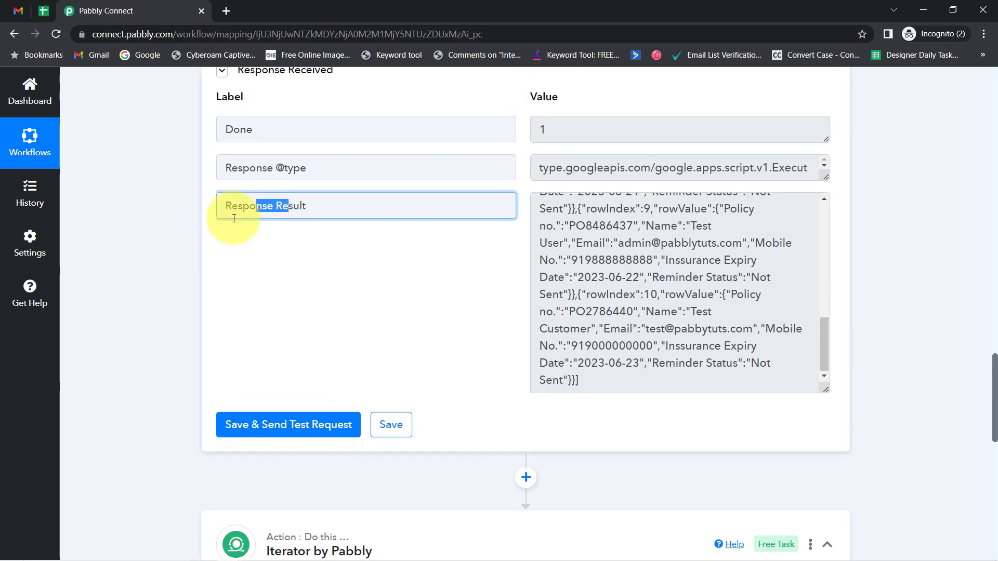
left_click_drag(994, 384, 994, 460)
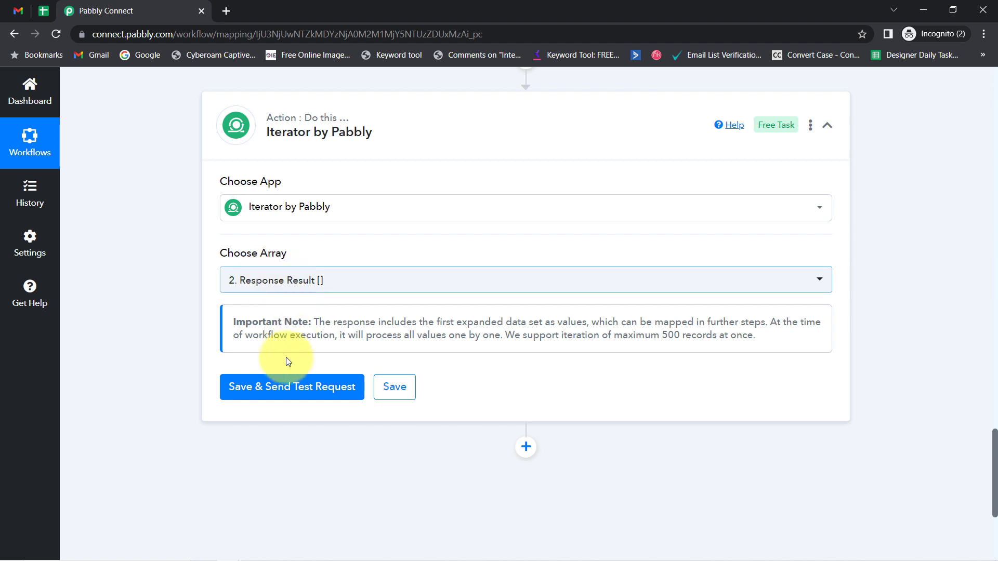
left_click(261, 392)
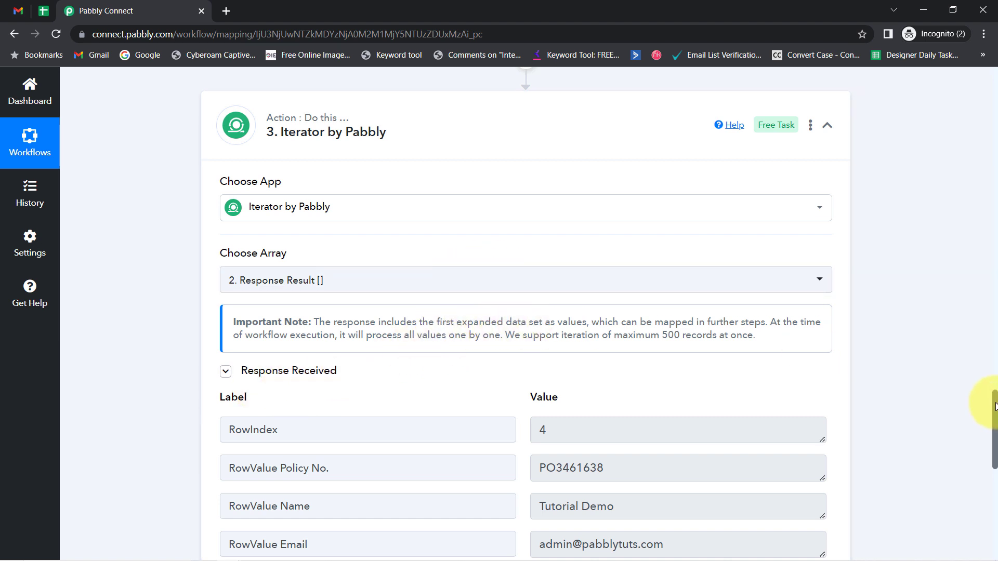
Examine the iterator response's row index, client name, reminder status and insurance expiry date.
left_click_drag(994, 406, 990, 444)
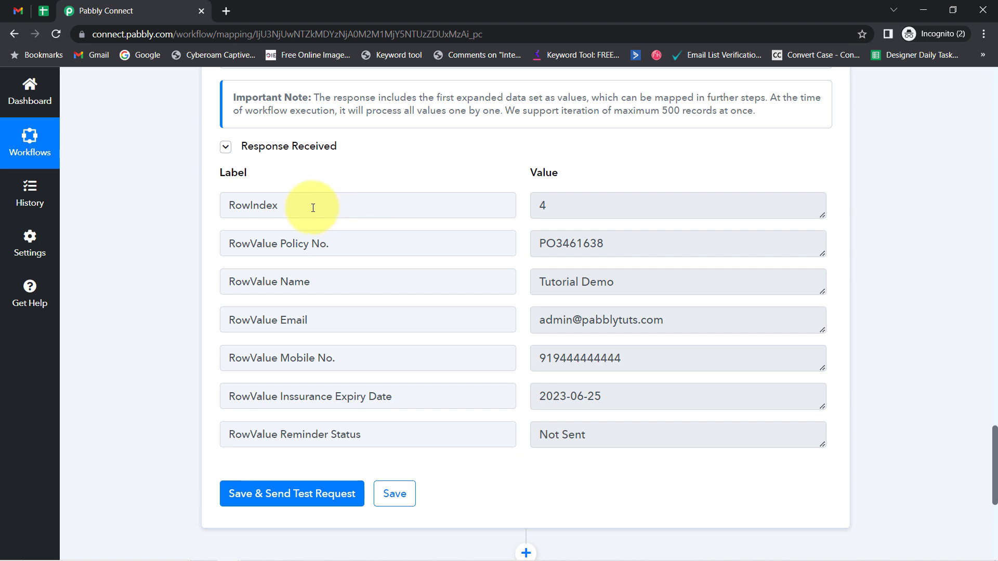
left_click(281, 207)
left_click_drag(281, 208, 229, 208)
left_click_drag(563, 203, 510, 212)
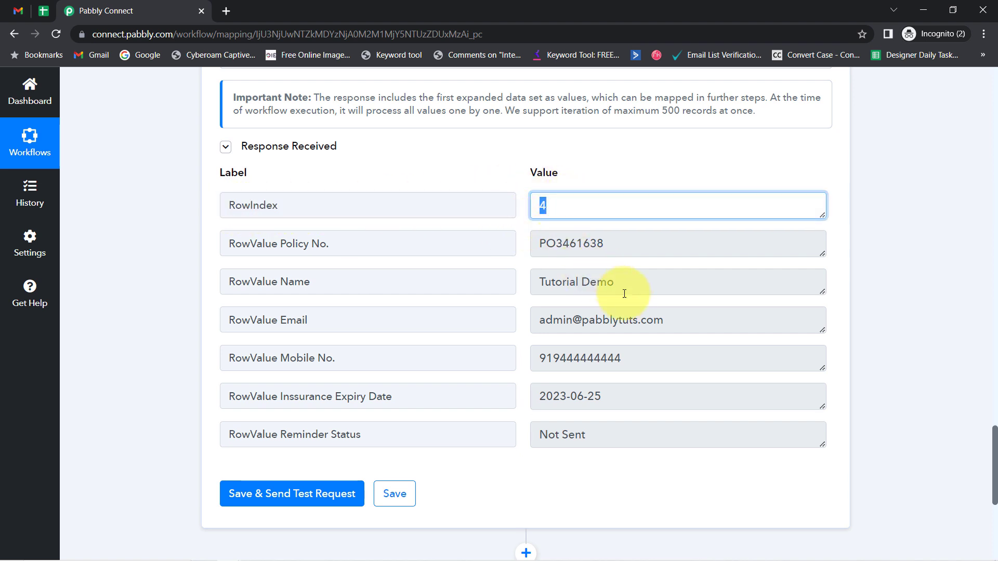
left_click_drag(628, 294, 536, 285)
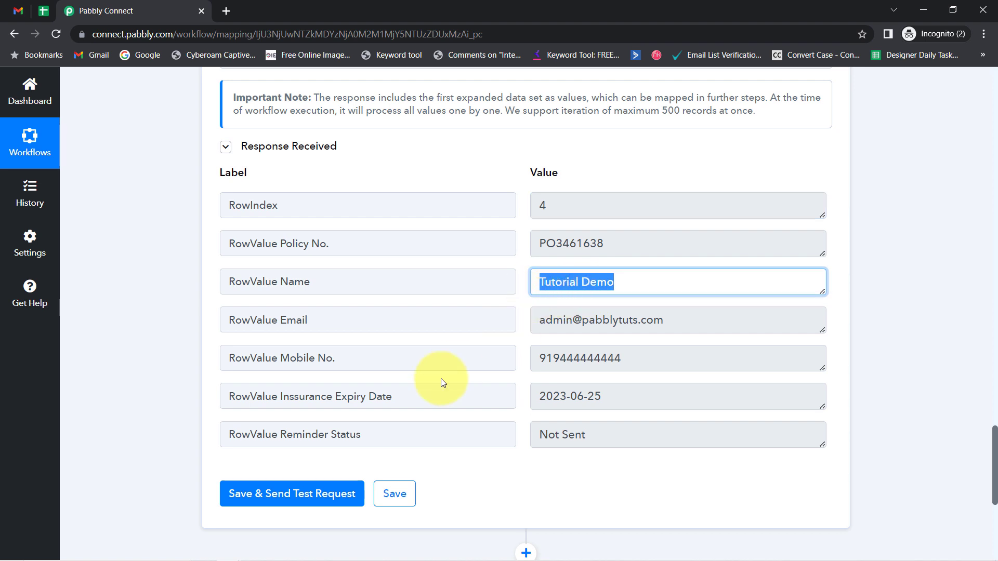
left_click_drag(290, 436, 378, 435)
left_click_drag(587, 436, 369, 397)
left_click_drag(289, 396, 398, 397)
left_click_drag(601, 389, 564, 388)
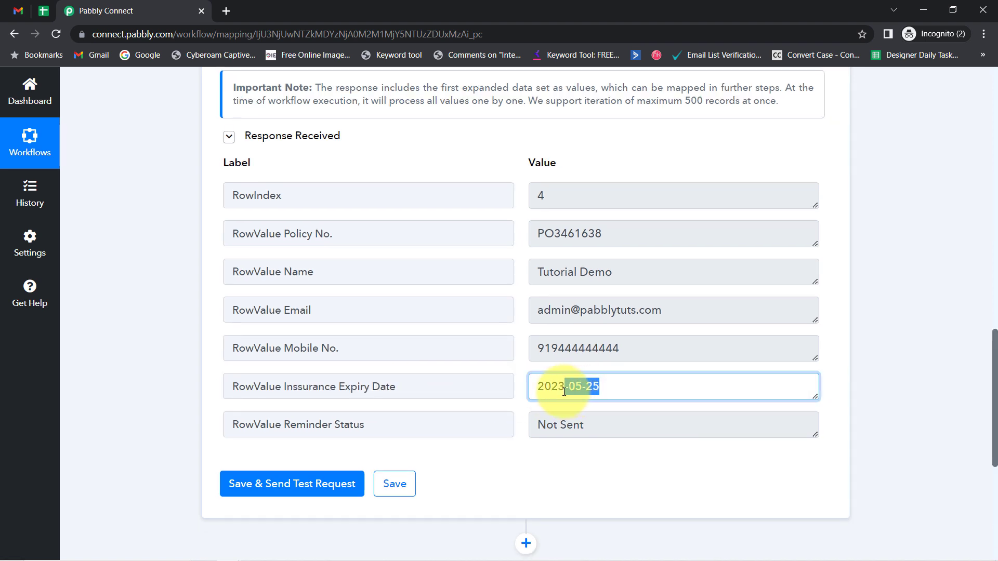
Compare today's system date with the insurance expiry date in the iterator response.
mouse_move(945, 546)
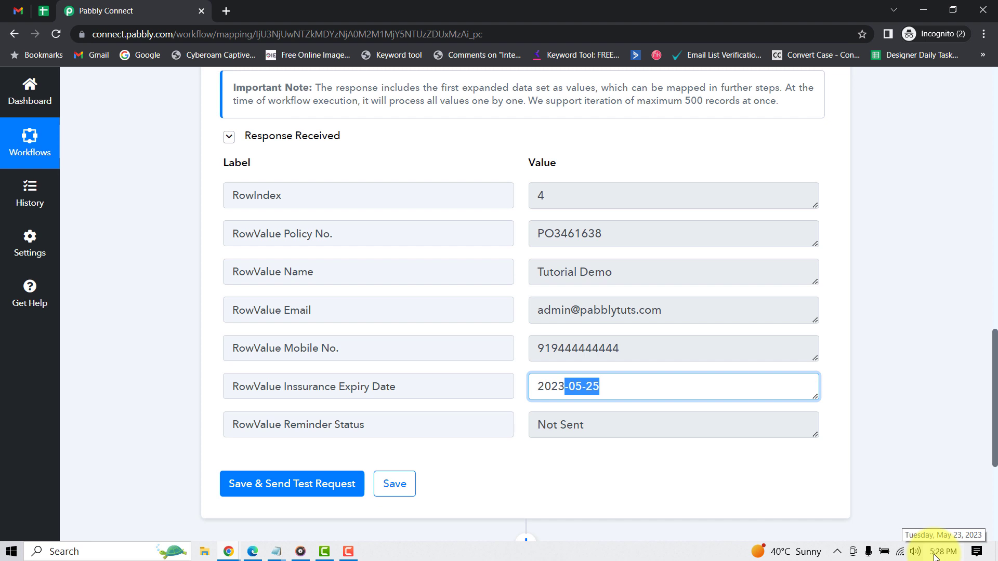
left_click(601, 386)
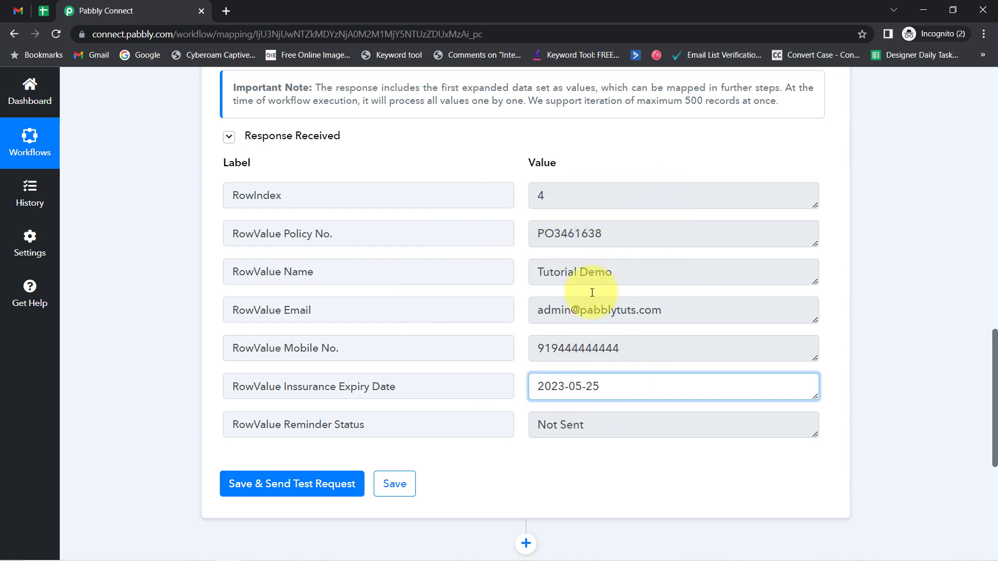
left_click_drag(601, 383, 535, 387)
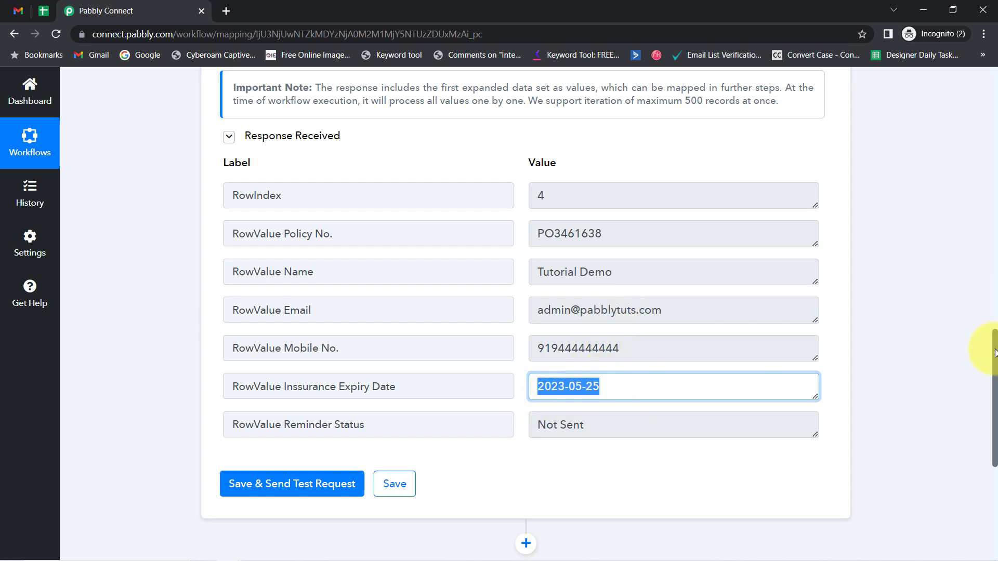
scroll(991, 363, "down", 4)
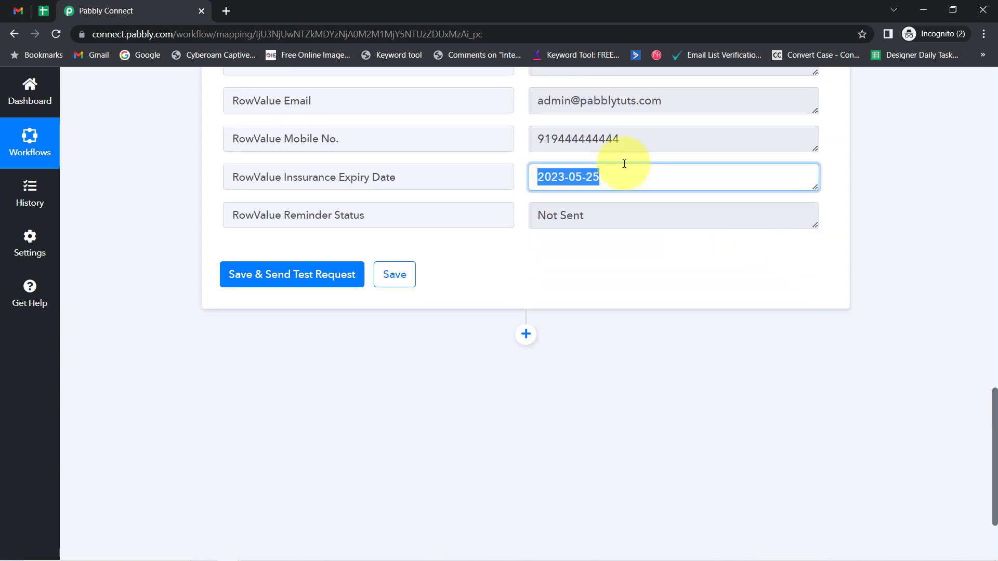
left_click(610, 171)
left_click_drag(608, 179, 553, 183)
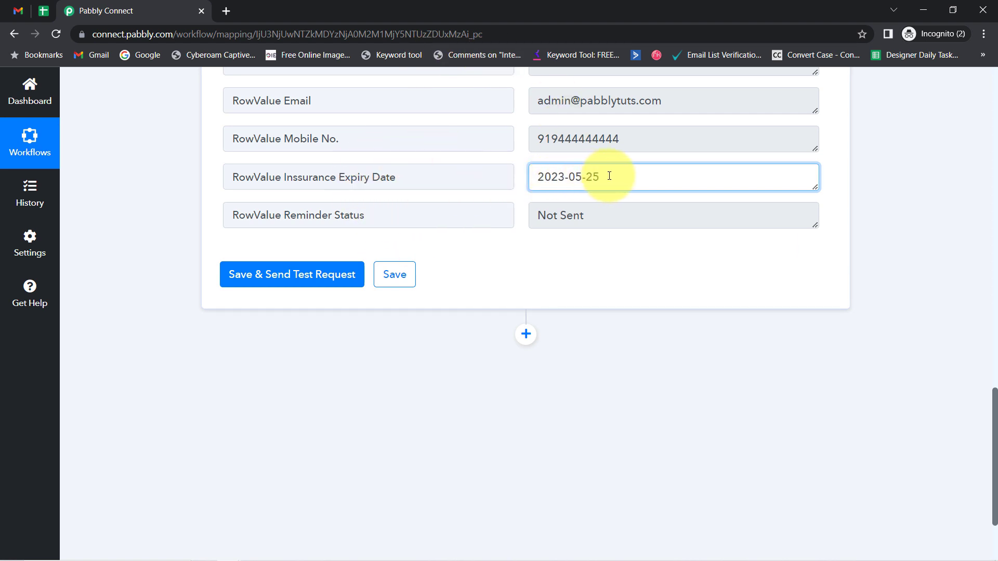
left_click_drag(609, 176, 540, 176)
Add a Date/Time Formatter by Pabbly action after the iterator.
left_click(526, 334)
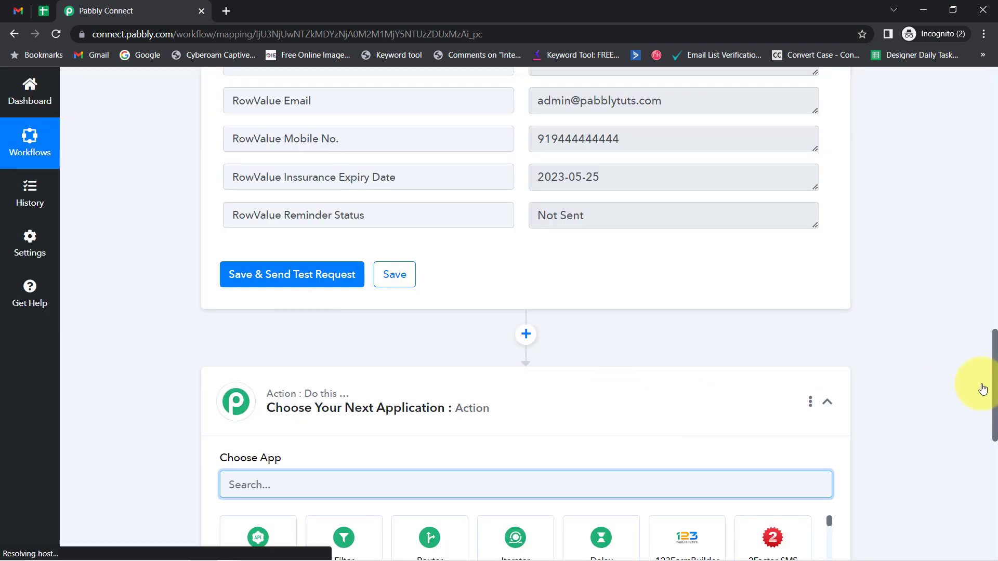
scroll(982, 390, "down", 3)
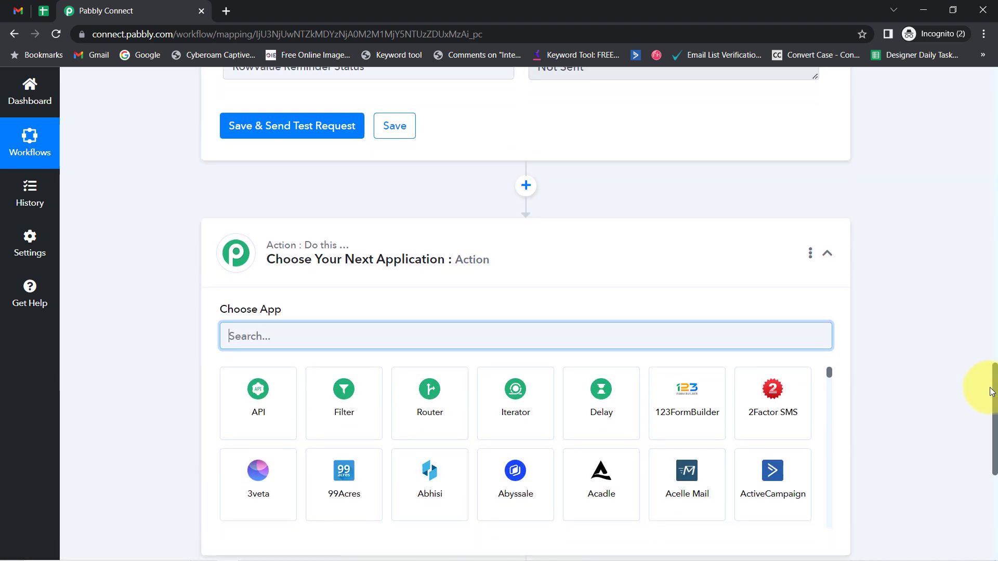
scroll(990, 392, "down", 2)
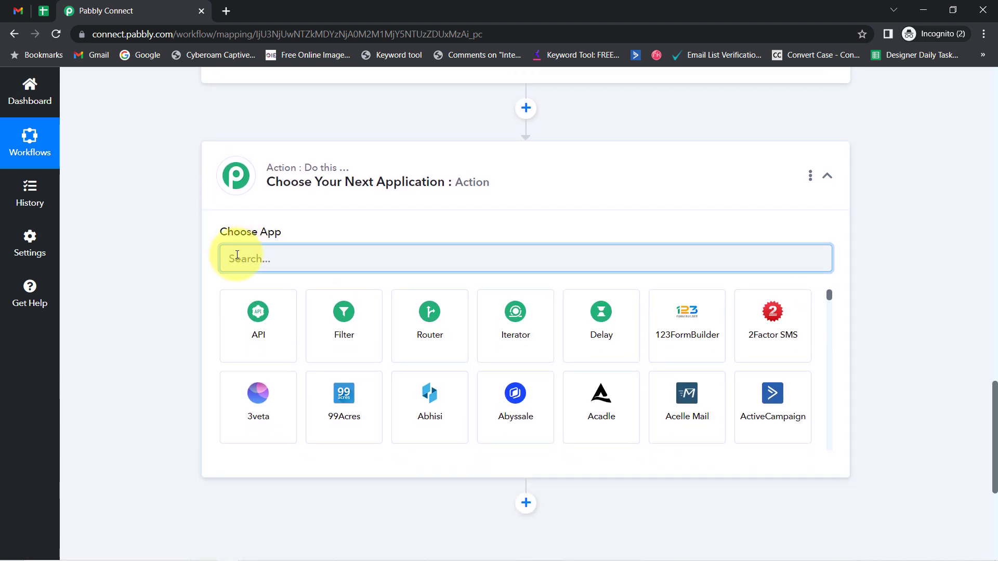
type("date")
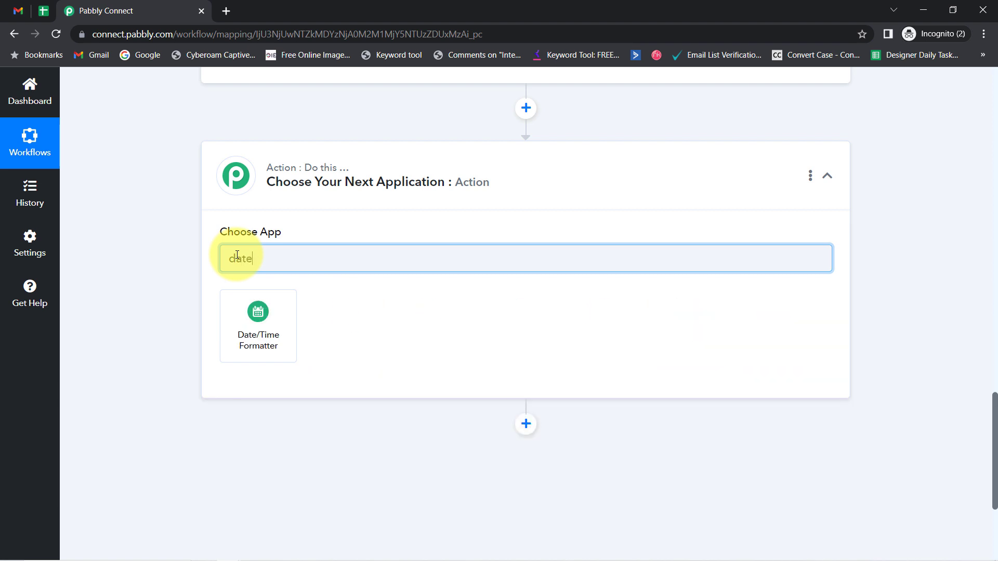
left_click(239, 316)
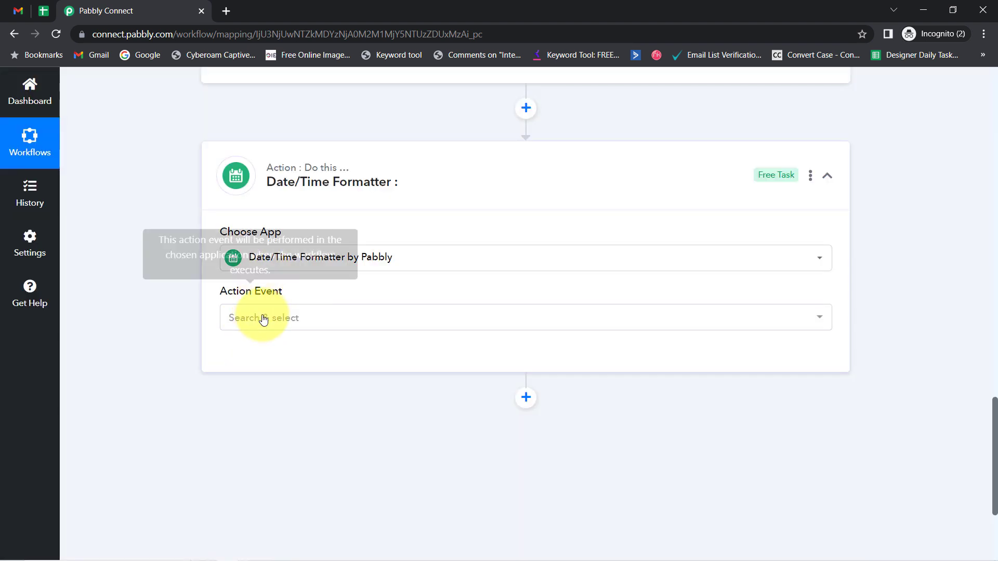
Set the date formatter's action event to Add/Subtract Time and connect it.
left_click(259, 328)
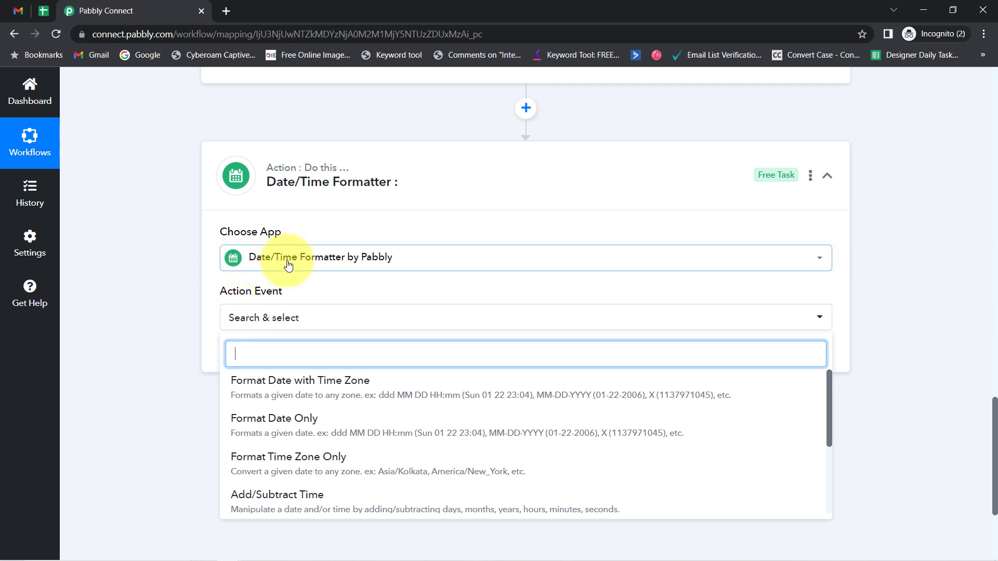
left_click_drag(989, 400, 992, 423)
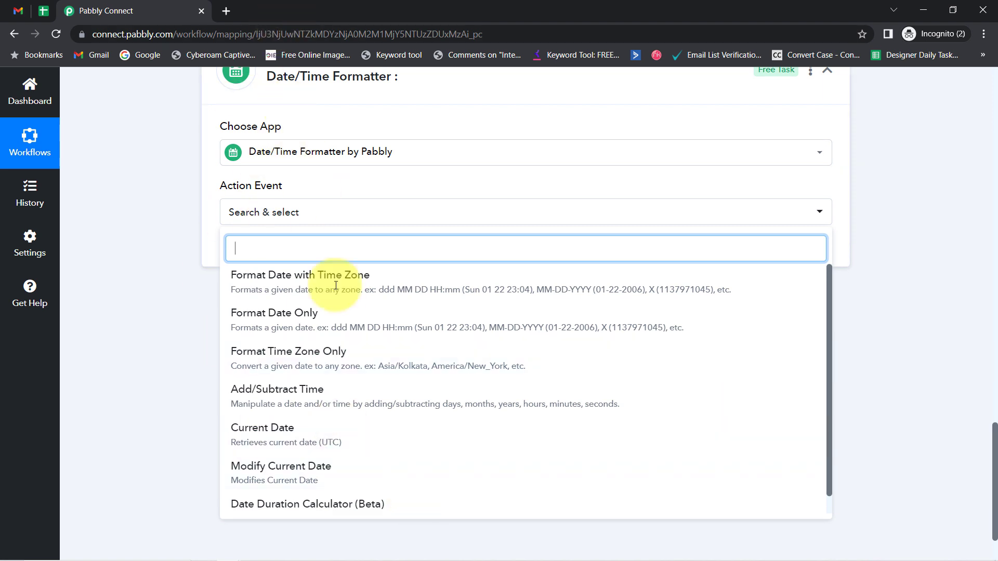
left_click(266, 400)
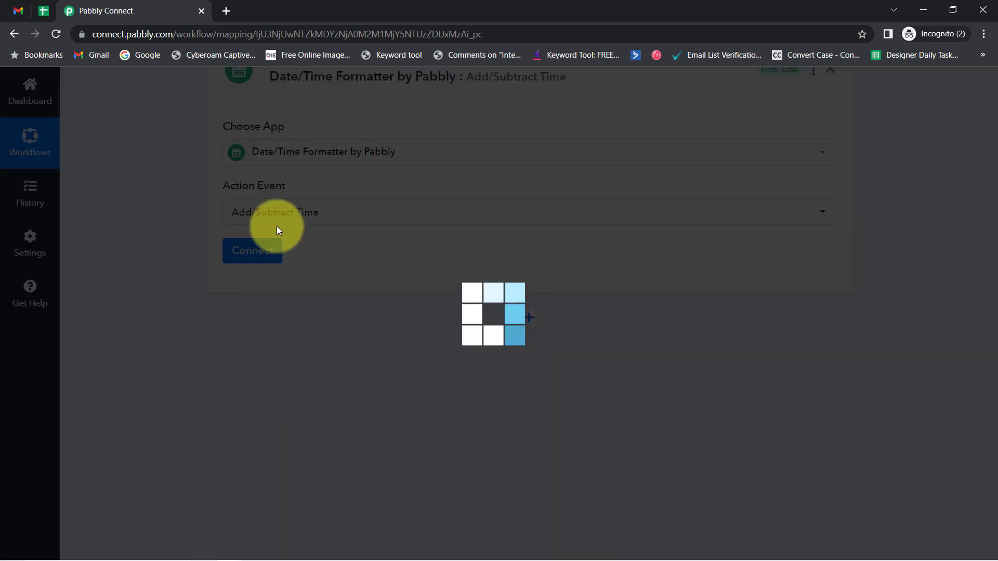
left_click(259, 258)
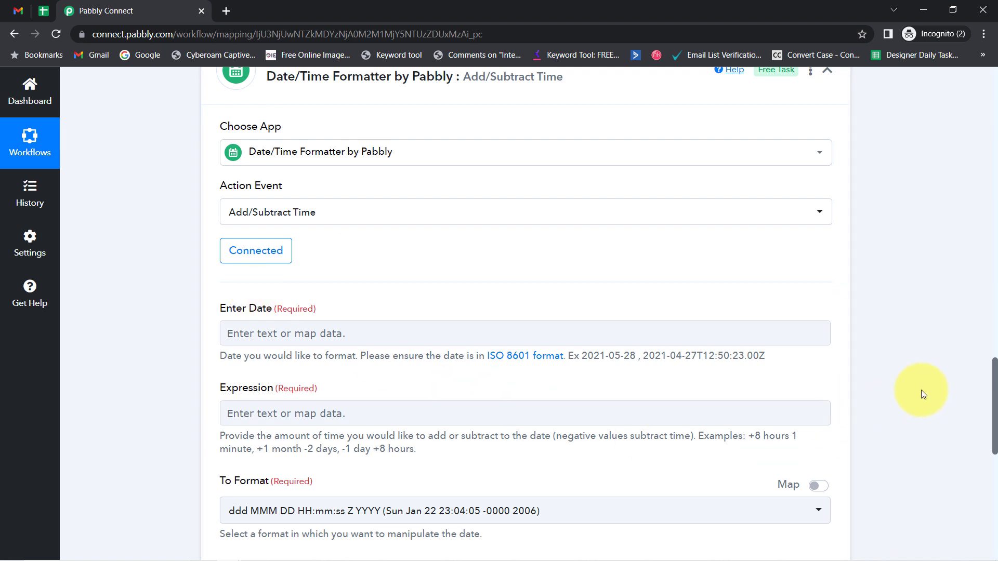
Review the date formatter's Enter Date requirement and the matching expiry date value in the iterator response.
scroll(995, 378, "down", 3)
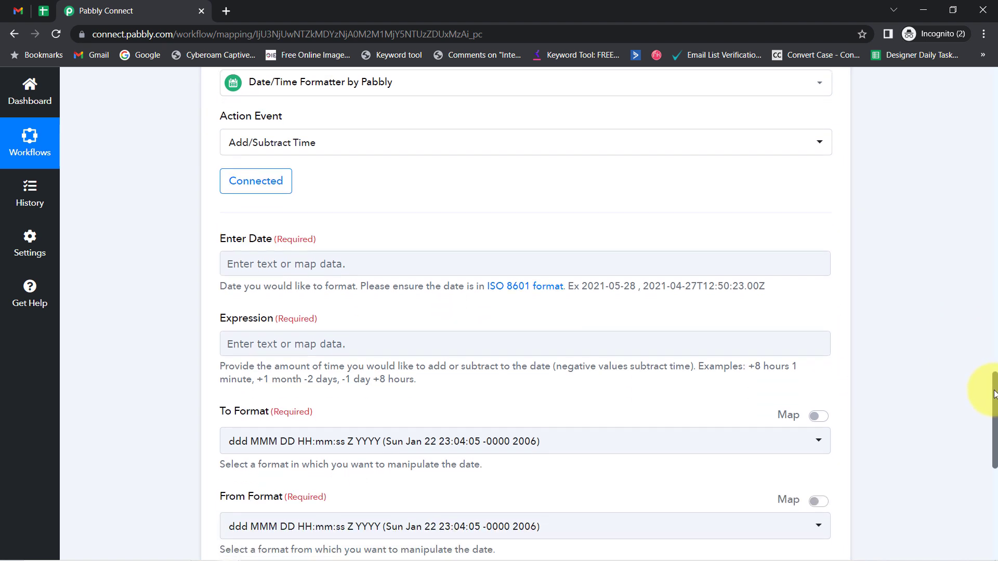
left_click_drag(226, 189, 271, 190)
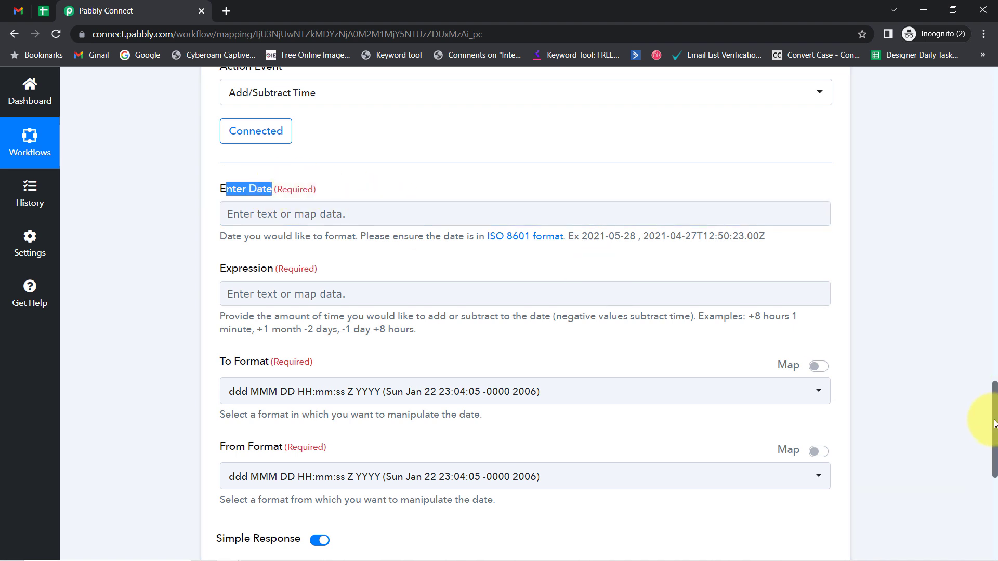
left_click_drag(995, 424, 993, 330)
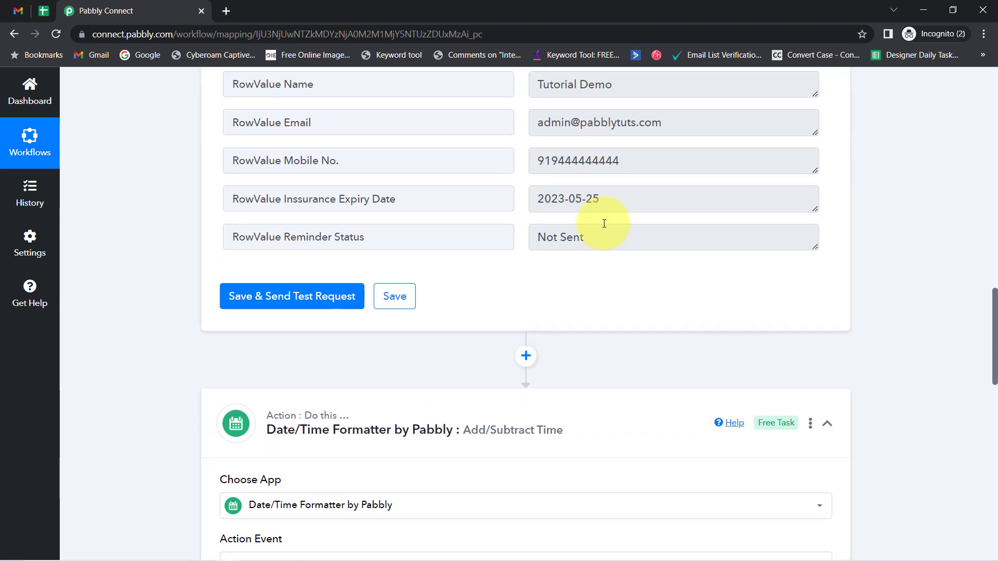
left_click_drag(597, 204, 562, 204)
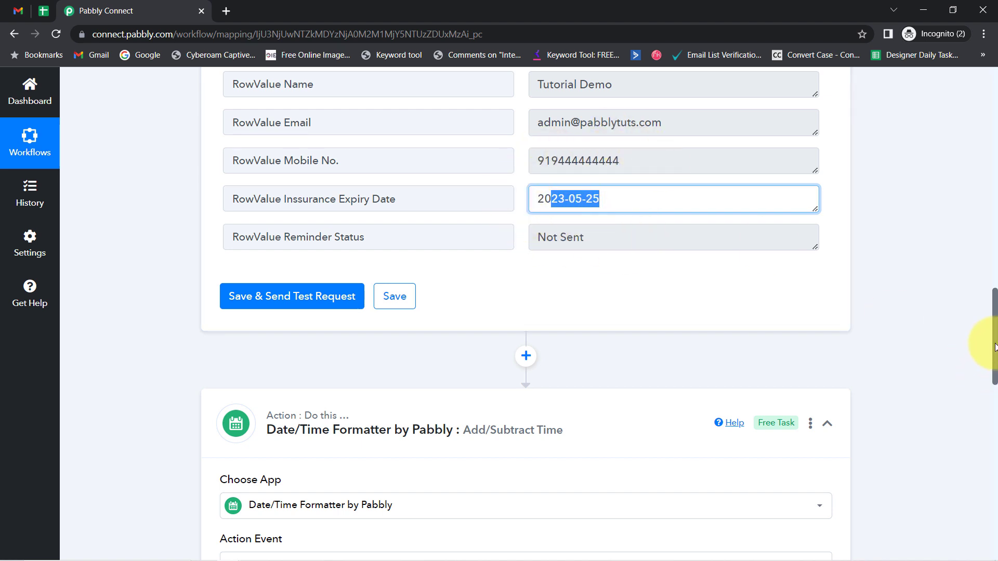
left_click_drag(994, 347, 987, 442)
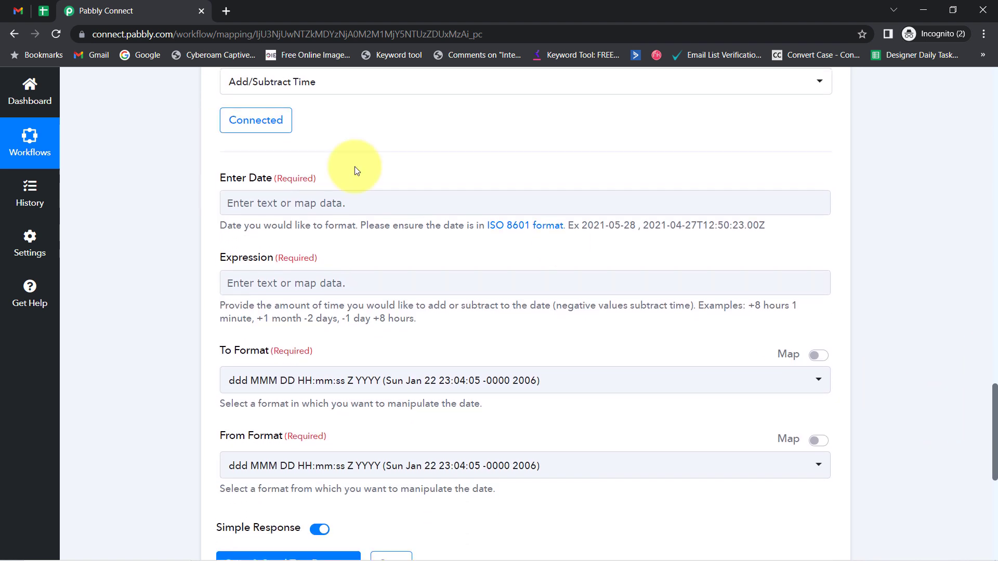
Map the date formatter's Enter Date to the insurance expiry date from the Iterator by Pabbly response.
left_click(256, 207)
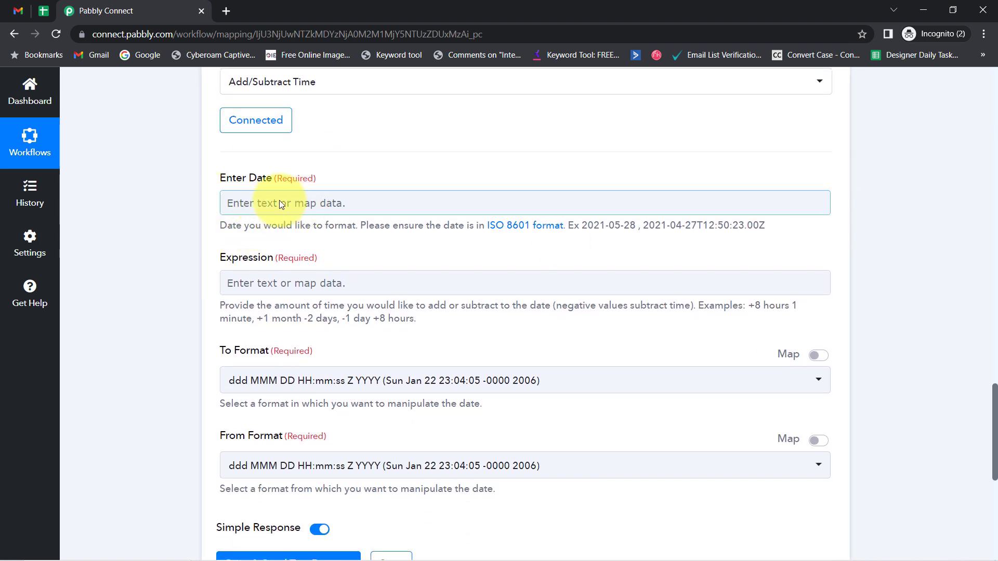
left_click(280, 203)
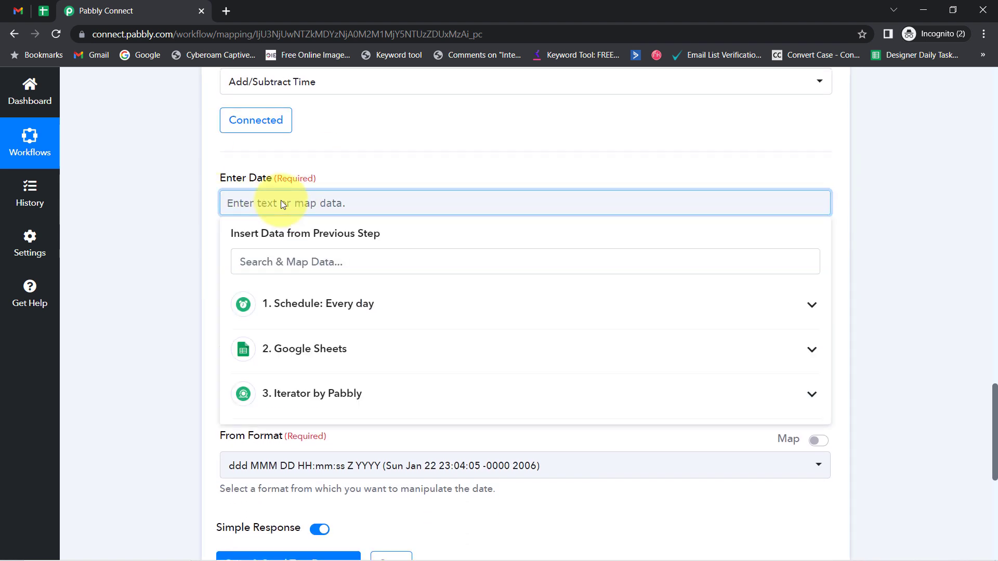
left_click(304, 395)
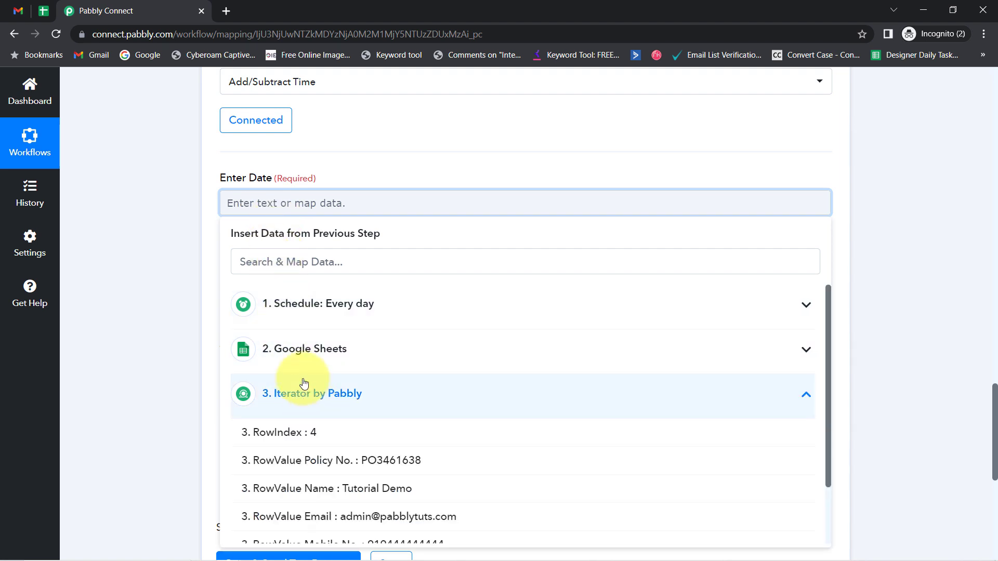
left_click(289, 349)
left_click(301, 305)
left_click(303, 305)
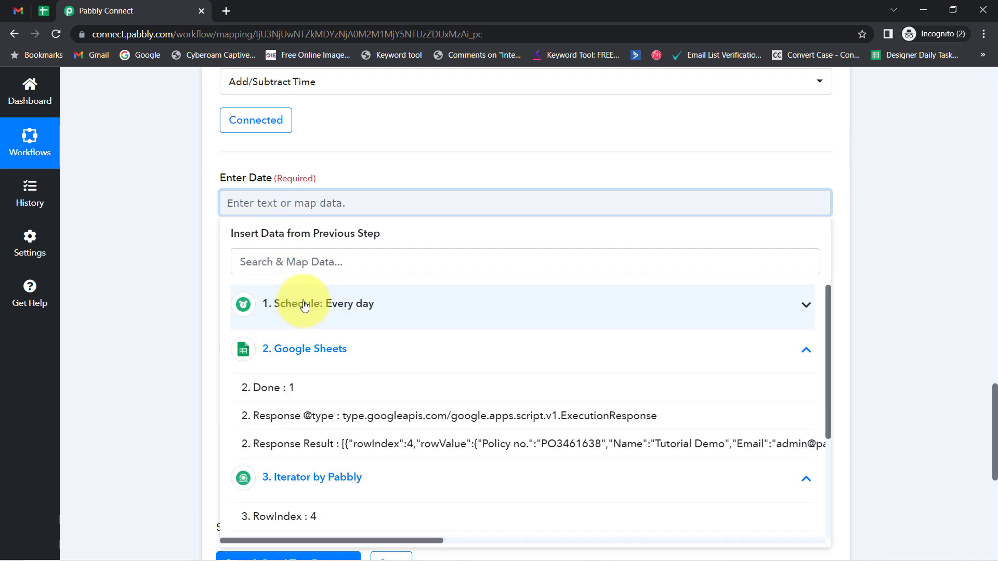
left_click(290, 347)
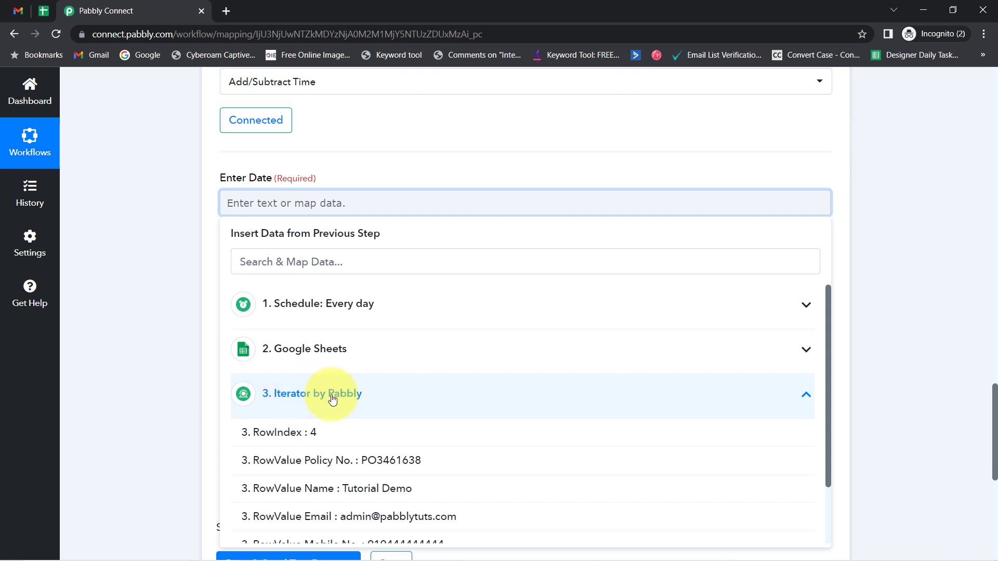
scroll(322, 405, "down", 2)
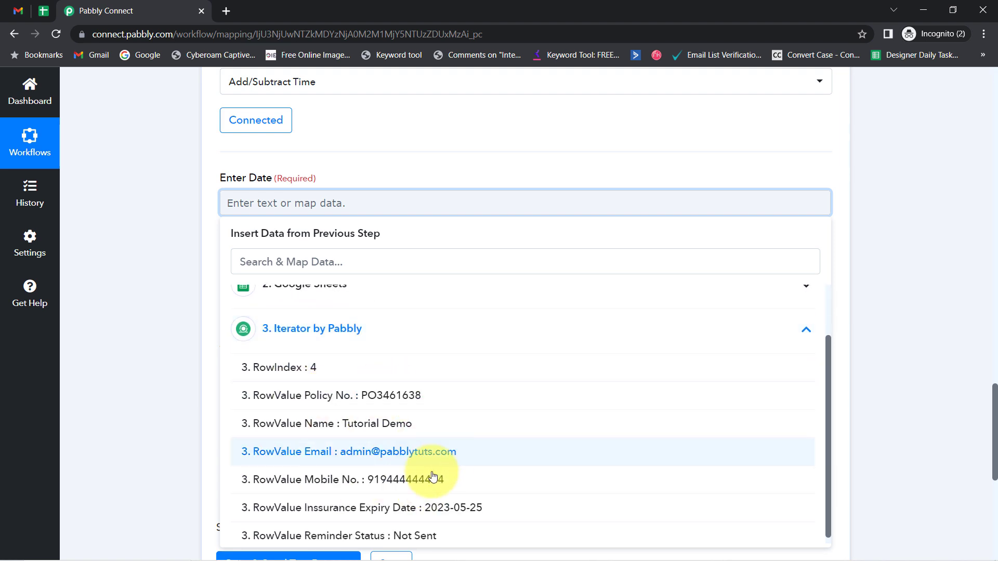
left_click(456, 508)
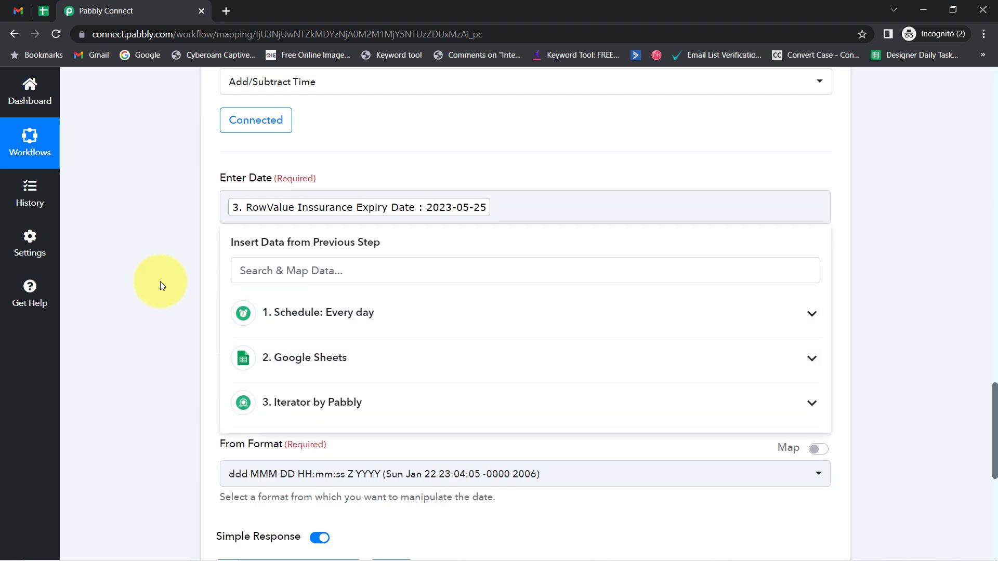
left_click(160, 282)
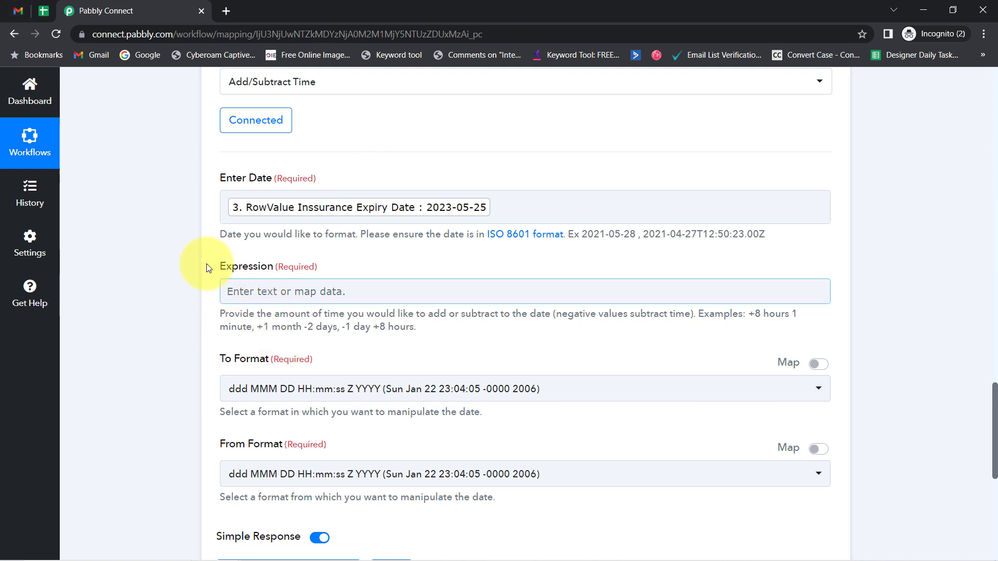
Set the date formatter's Expression to "- 2 days".
left_click(248, 292)
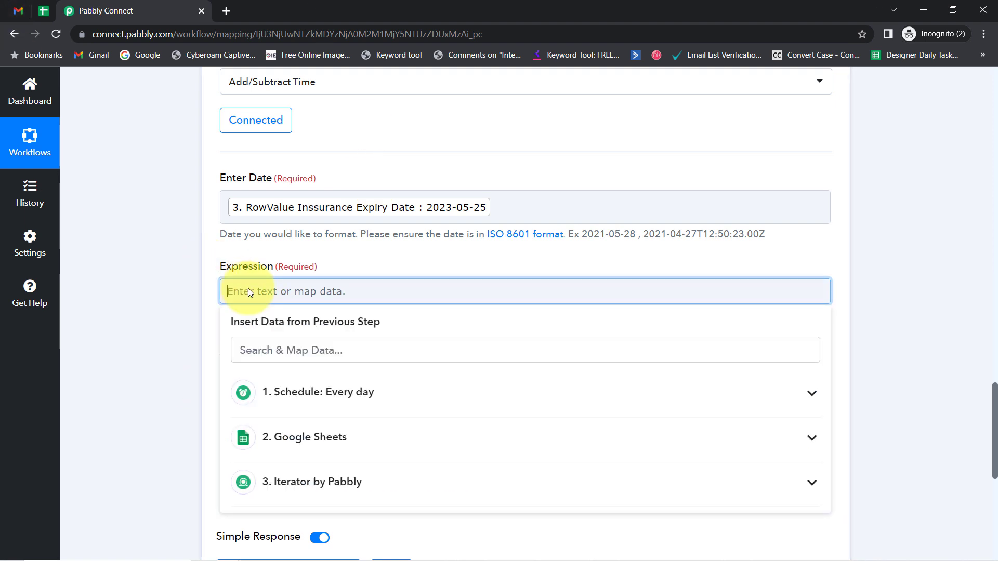
type("- 2 days")
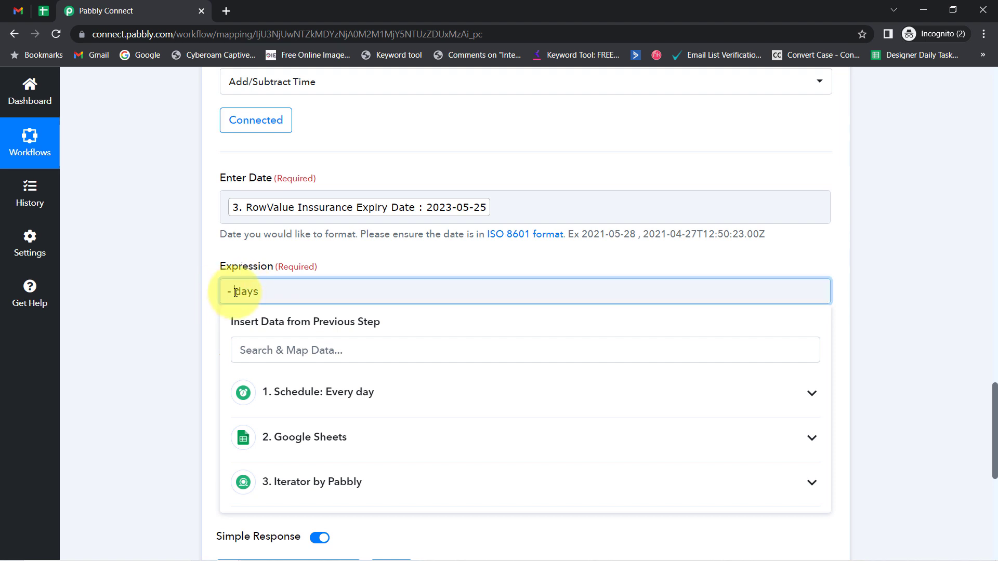
left_click(177, 300)
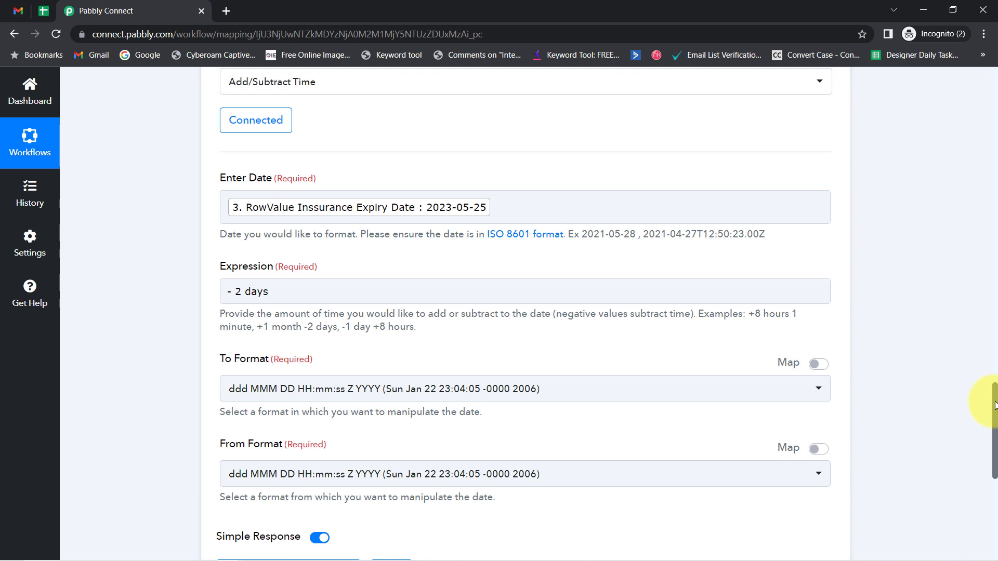
Set the To Format of the date formatter to YYYY-MM-DD (2006-01-22).
scroll(994, 405, "down", 1)
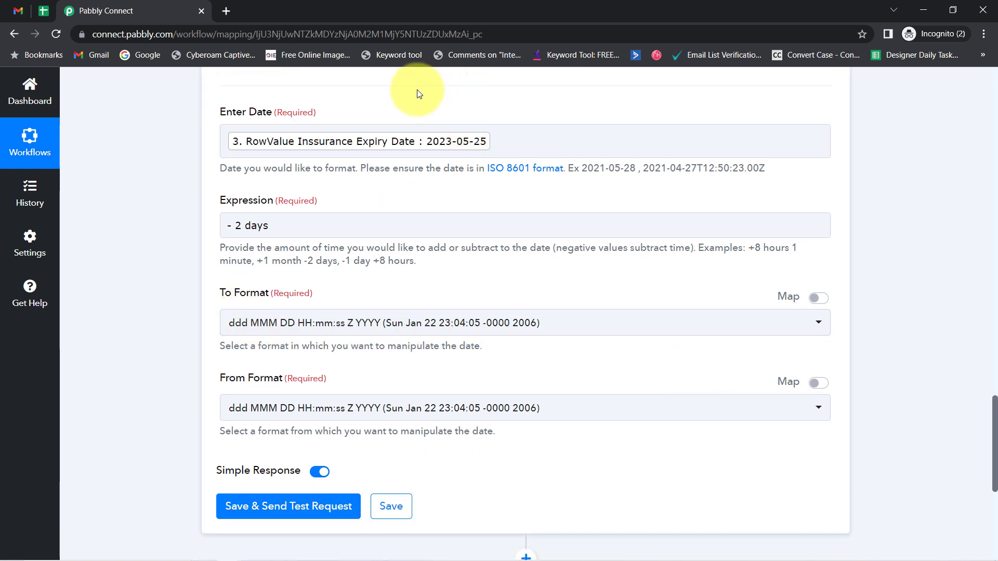
left_click(432, 136)
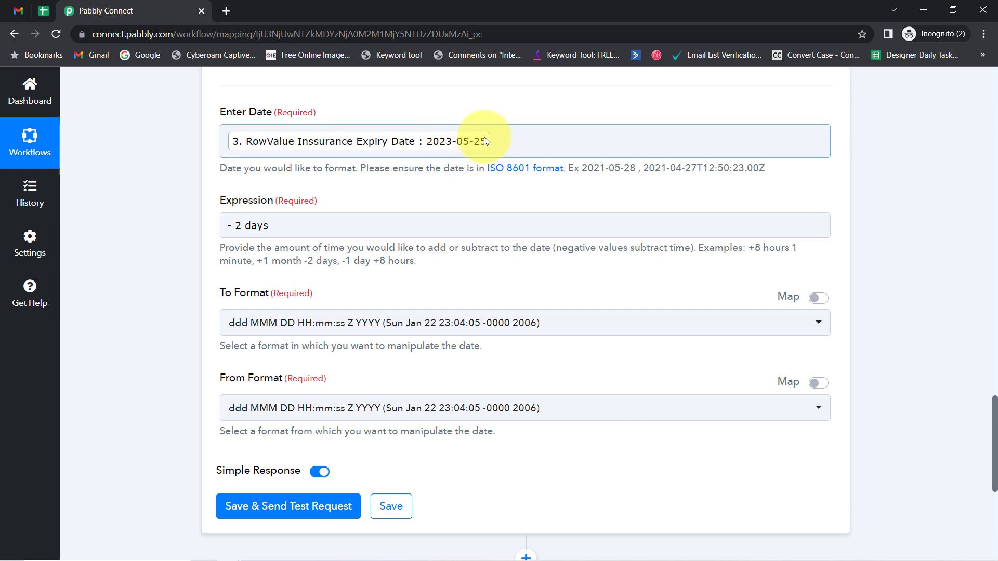
left_click(242, 322)
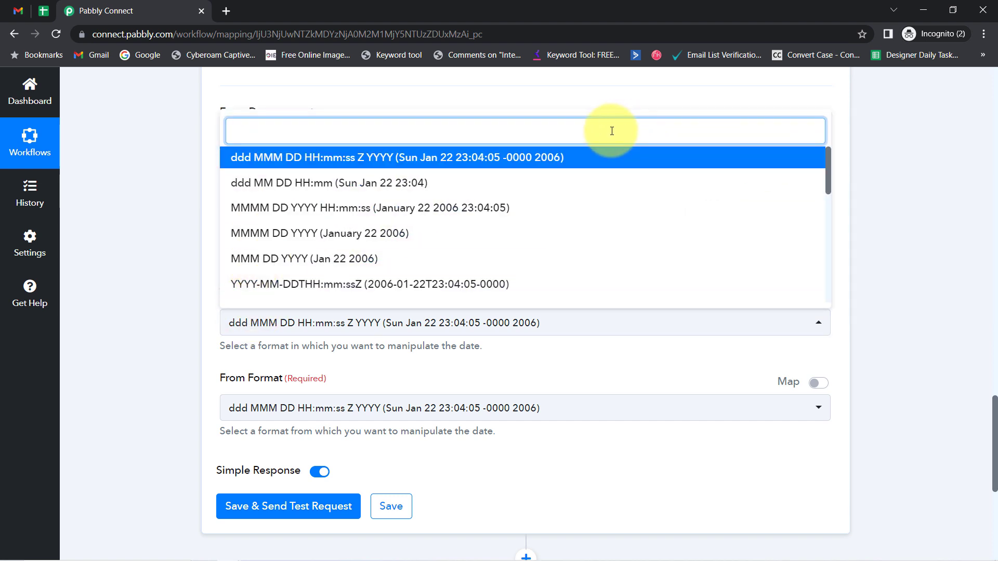
type("yyyy")
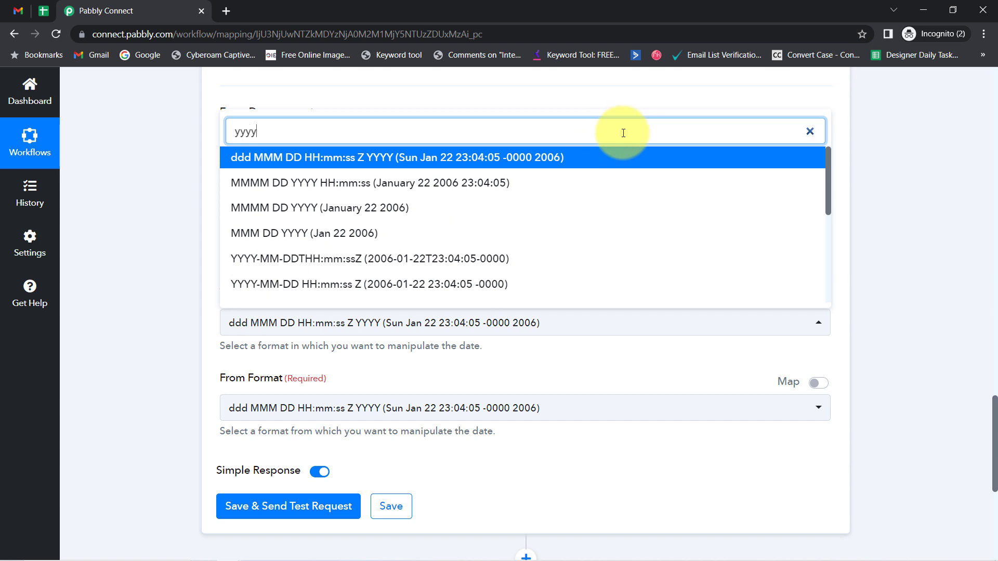
scroll(294, 221, "down", 3)
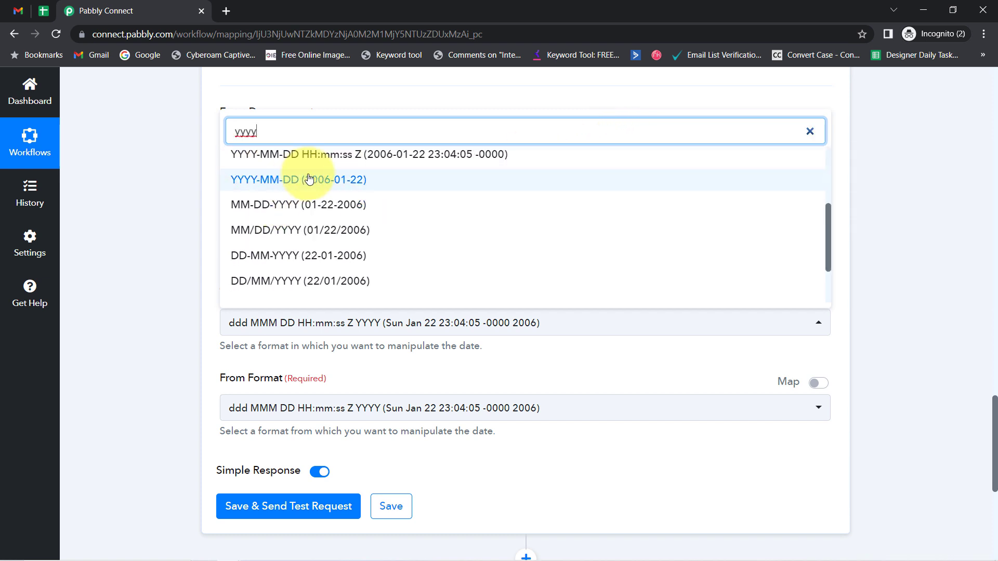
left_click(292, 175)
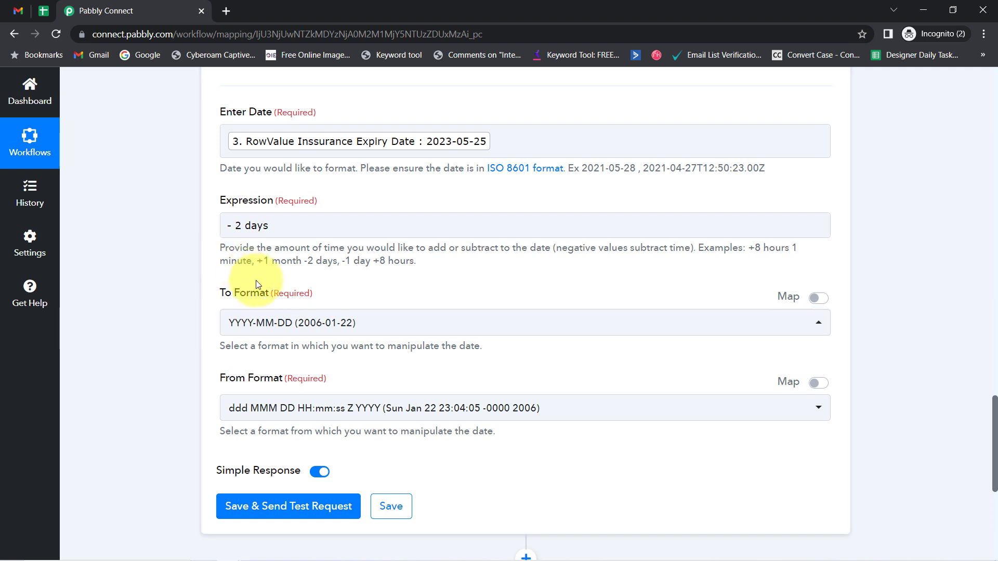
left_click_drag(226, 292, 279, 295)
left_click(231, 327)
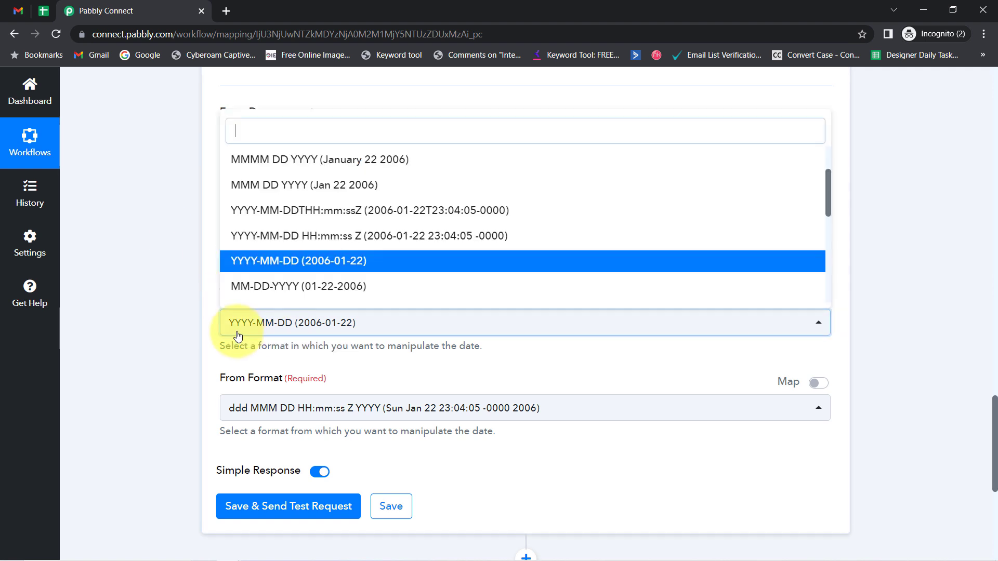
left_click(208, 290)
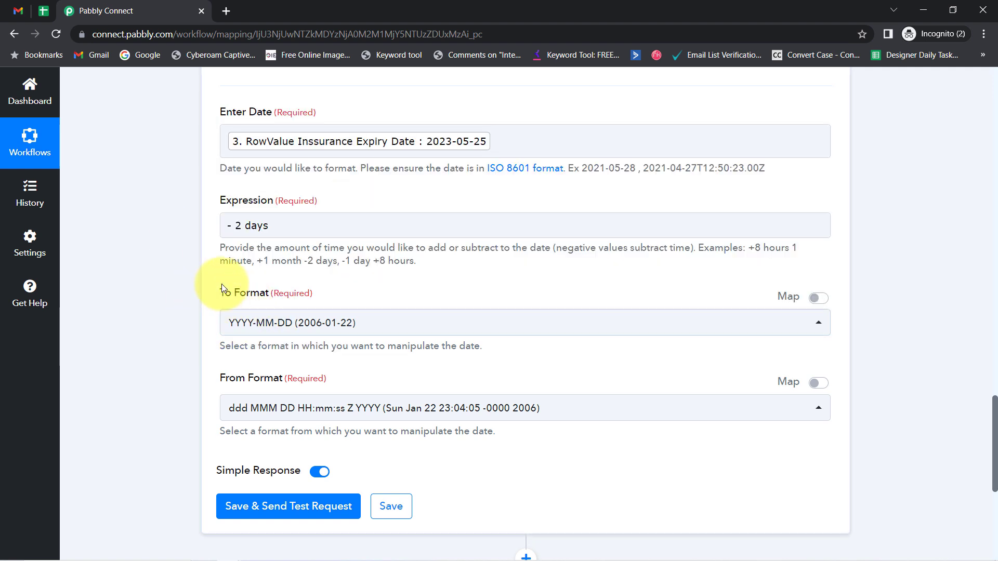
left_click_drag(240, 293, 283, 294)
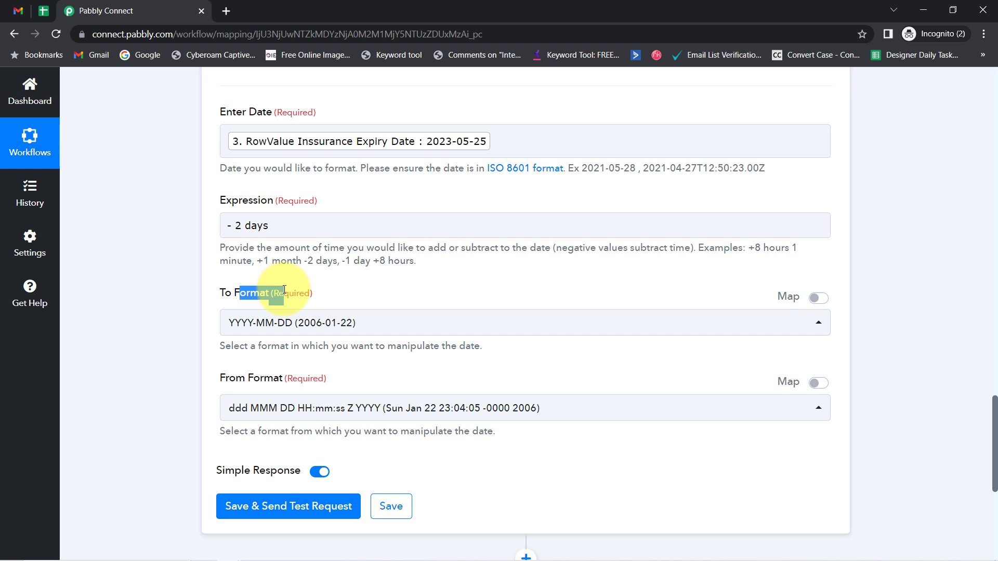
Set the From Format to YYYY-MM-DD (2006-01-22), and choose the same format again for To Format.
left_click(240, 411)
type("yyy")
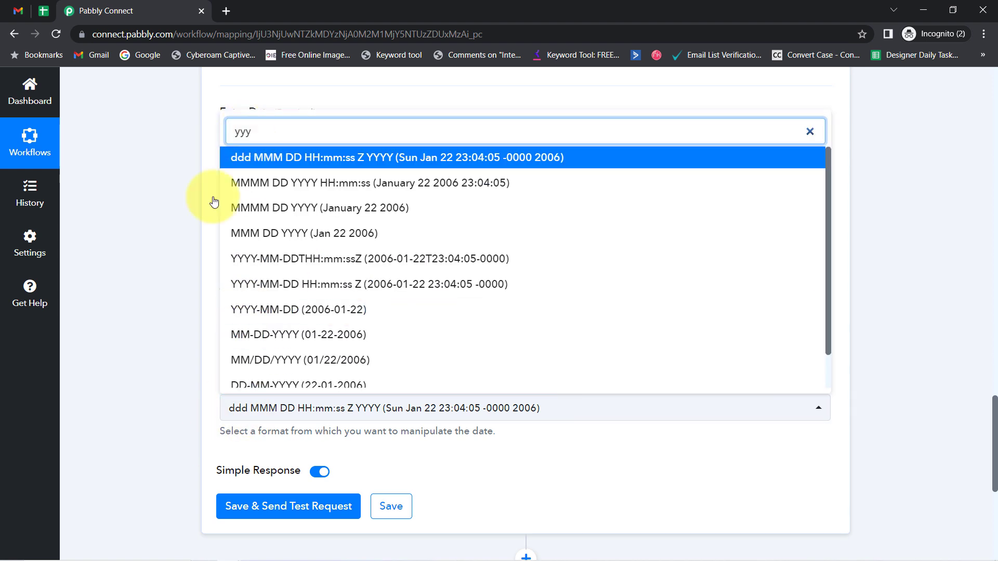
left_click(277, 312)
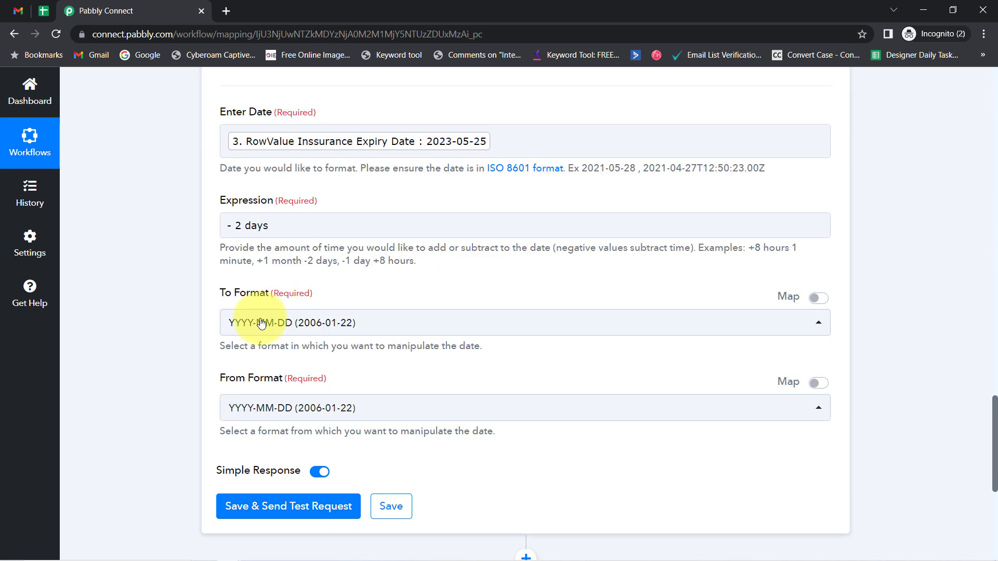
left_click(254, 331)
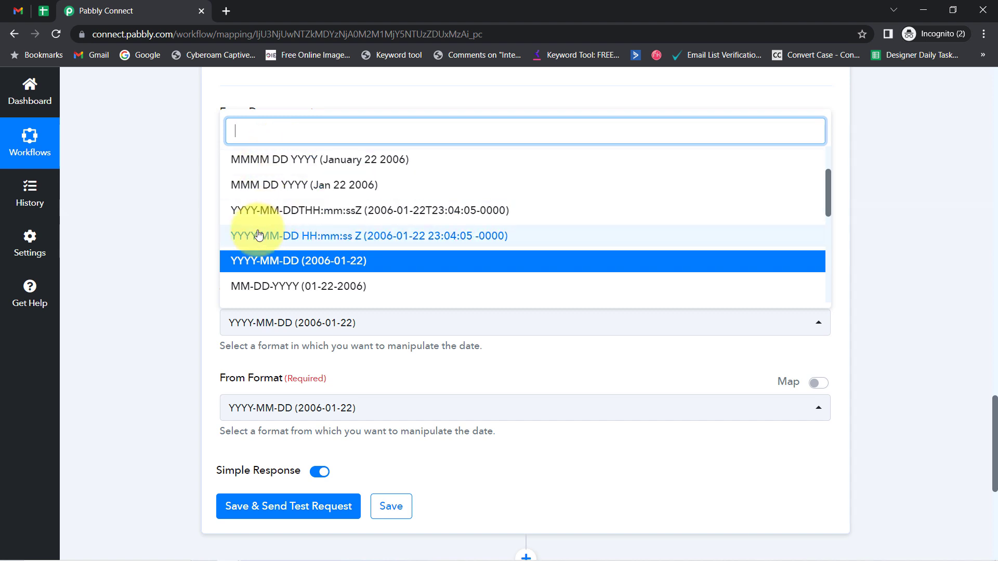
left_click(291, 262)
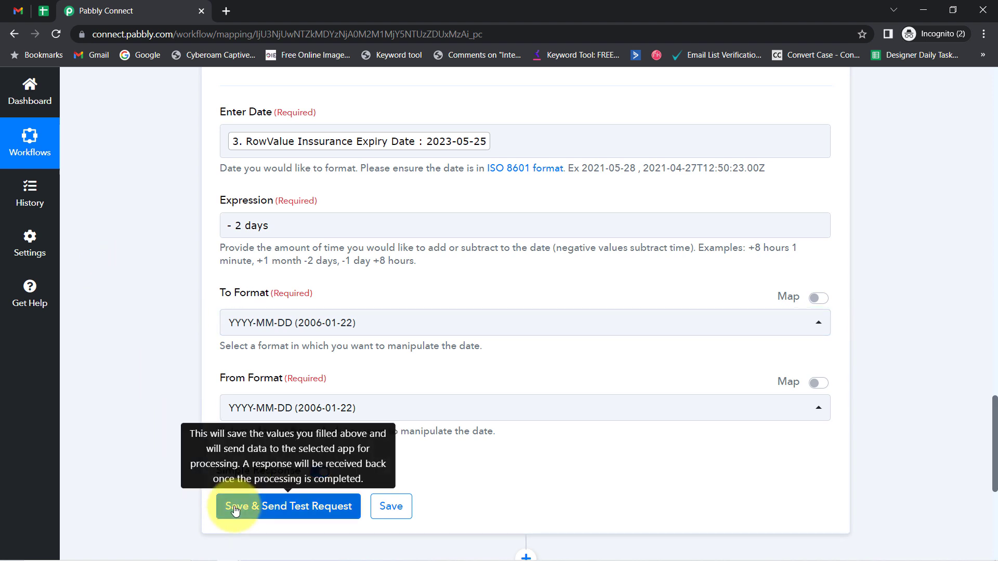
Save the date formatter action with a test request and recheck its subtraction expression.
left_click(235, 509)
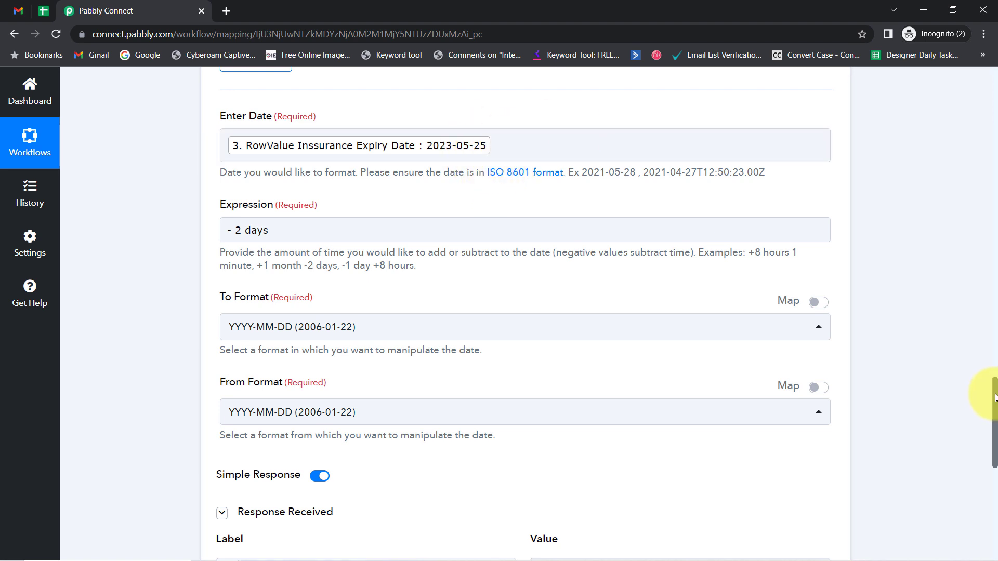
mouse_move(994, 398)
left_mouse_down()
mouse_move(994, 429)
mouse_move(994, 393)
left_mouse_up()
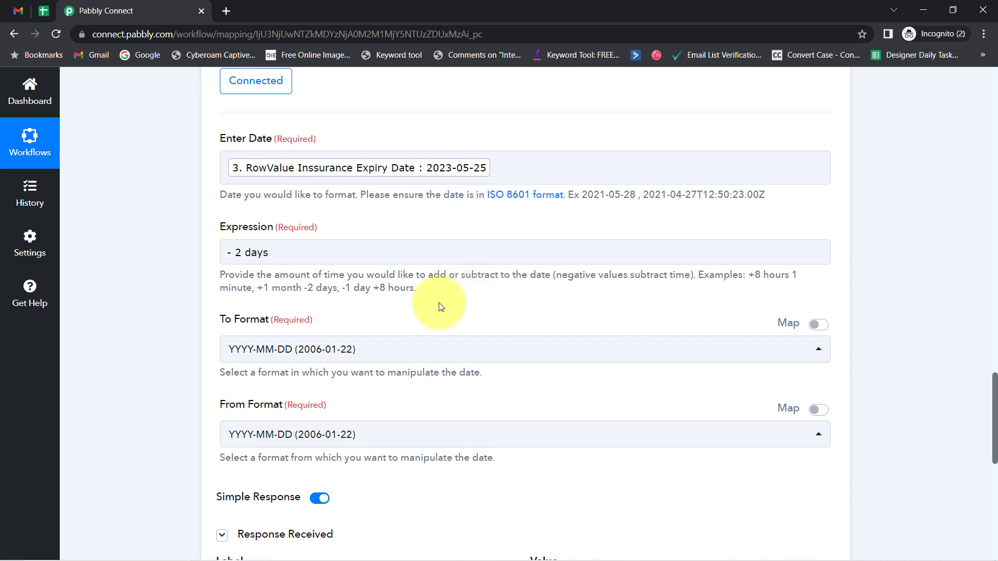
left_click_drag(227, 252, 306, 251)
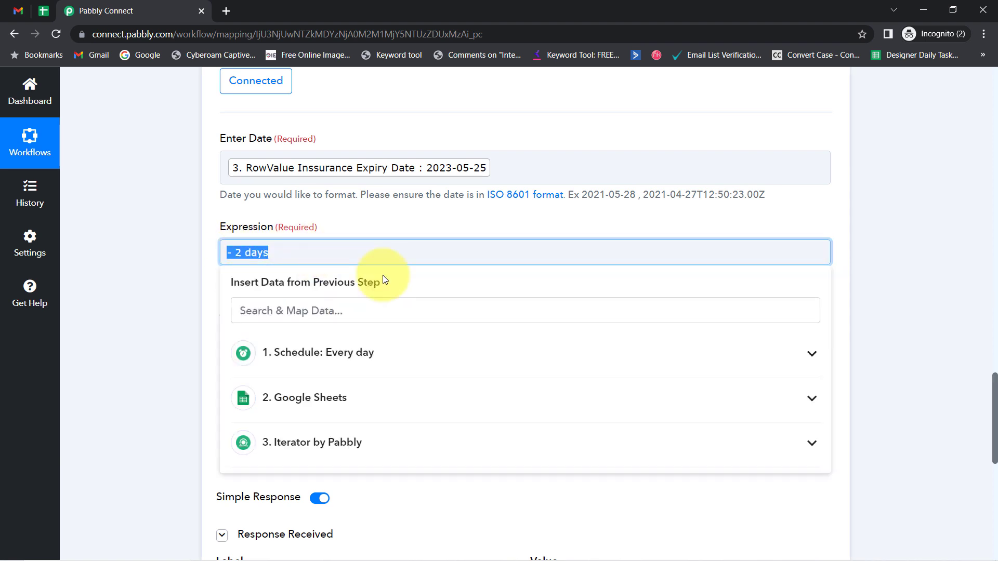
mouse_move(993, 393)
left_mouse_down()
mouse_move(994, 422)
mouse_move(994, 389)
left_mouse_up()
left_click(170, 264)
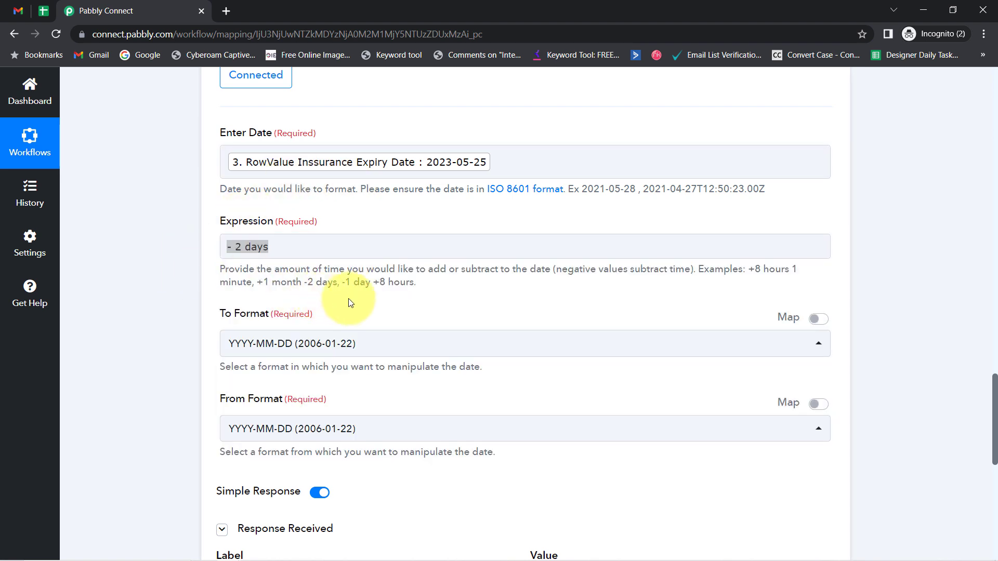
Compare the date formatter's returned Result with the mapped expiry date and the Expression value.
scroll(363, 295, "down", 7)
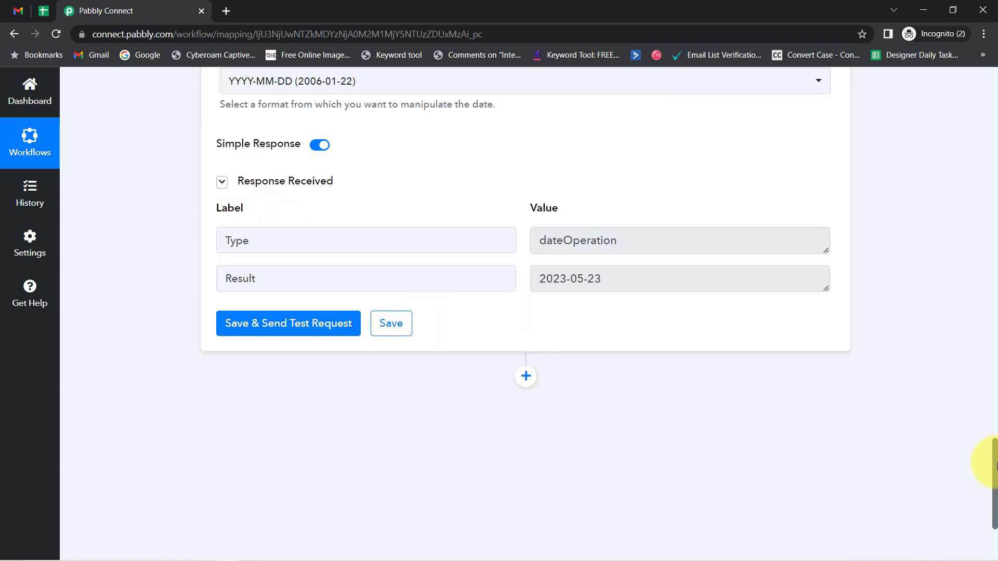
left_click_drag(993, 464, 982, 423)
scroll(641, 312, "up", 2)
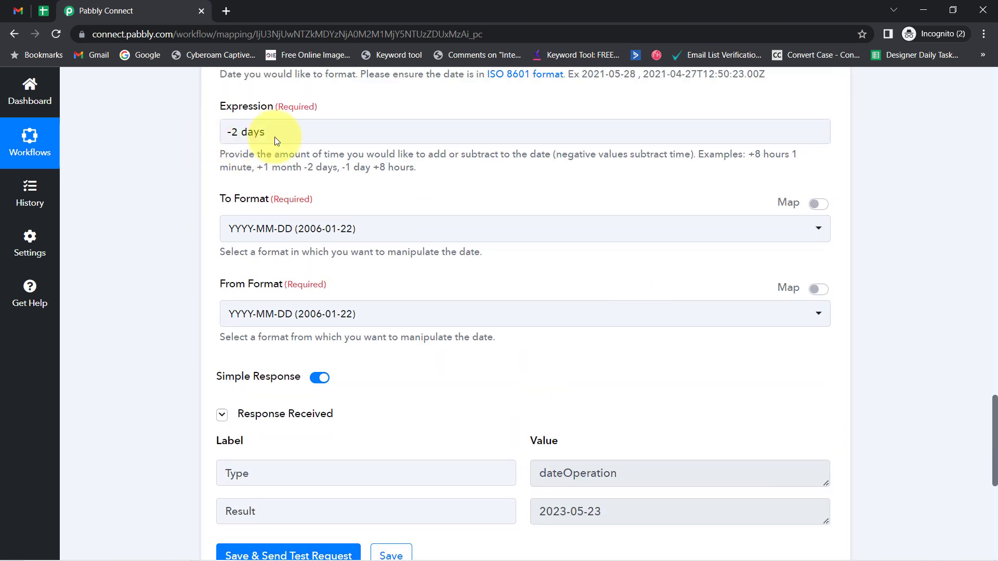
double_click(251, 133)
triple_click(235, 133)
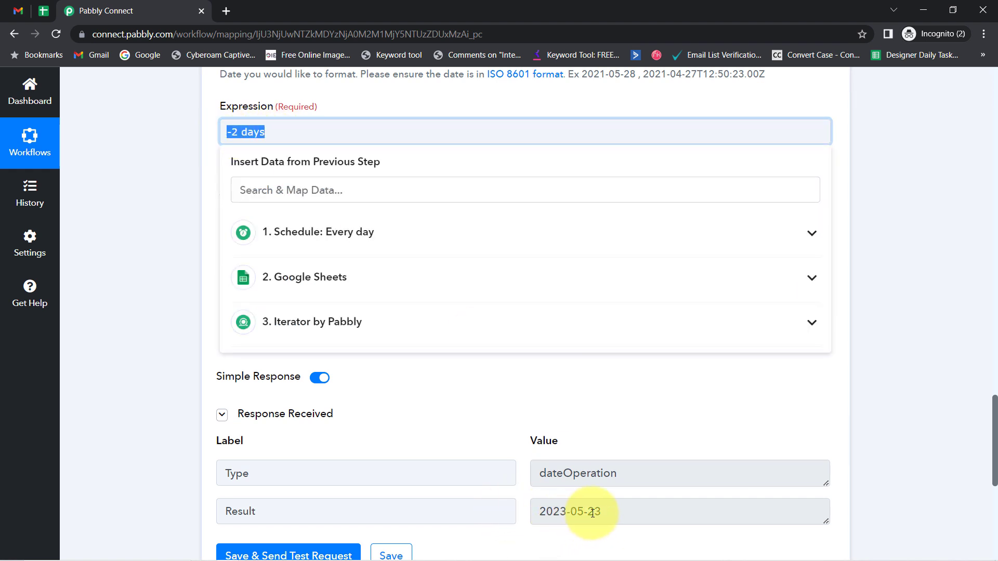
left_click(616, 513)
left_click_drag(616, 513, 560, 512)
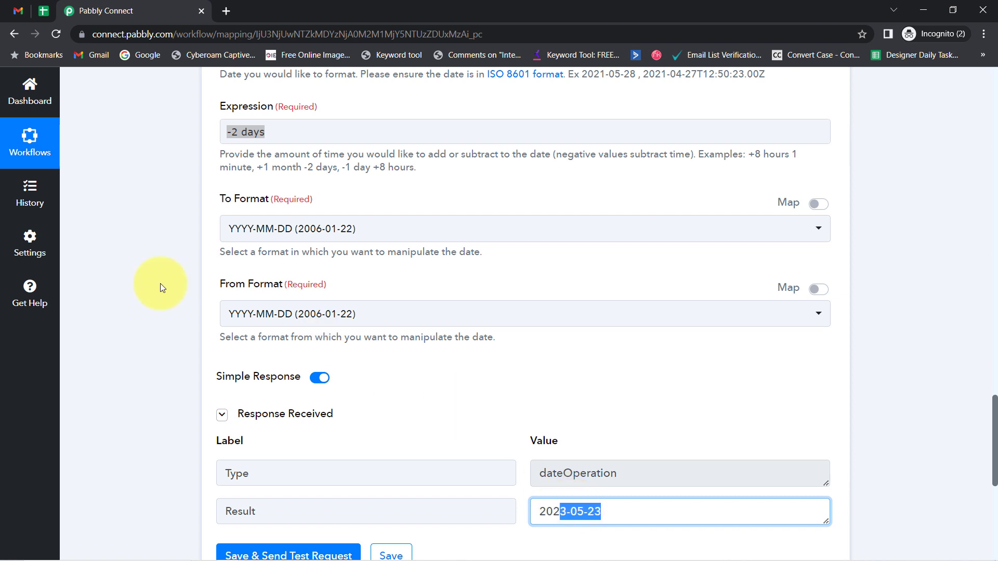
left_click(119, 274)
scroll(119, 274, "up", 6)
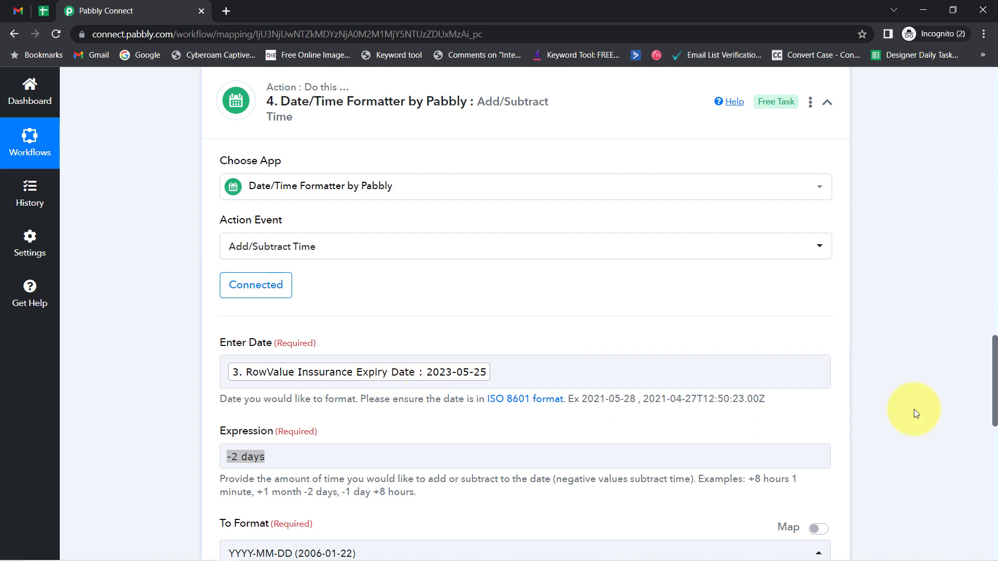
left_click_drag(992, 358, 986, 488)
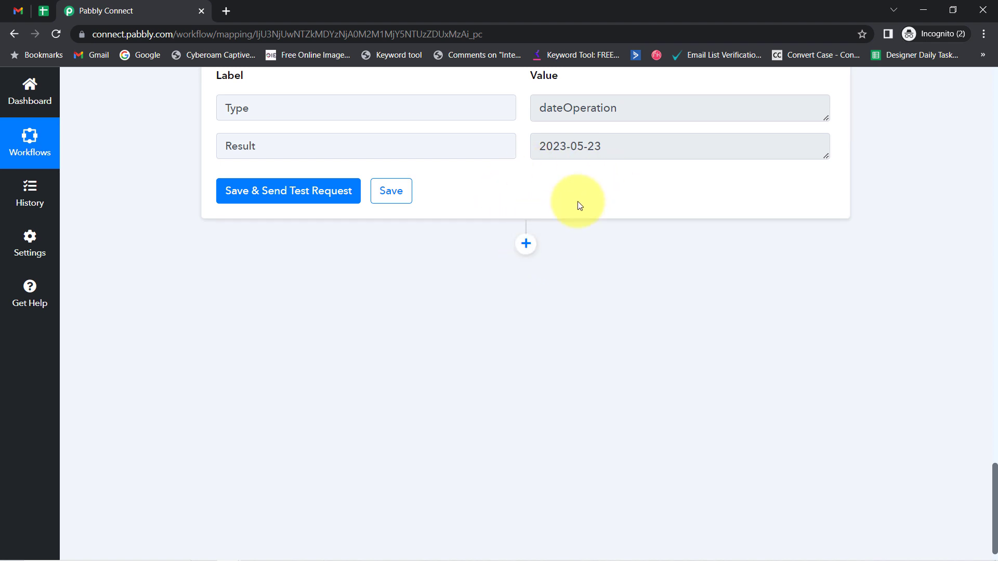
triple_click(597, 147)
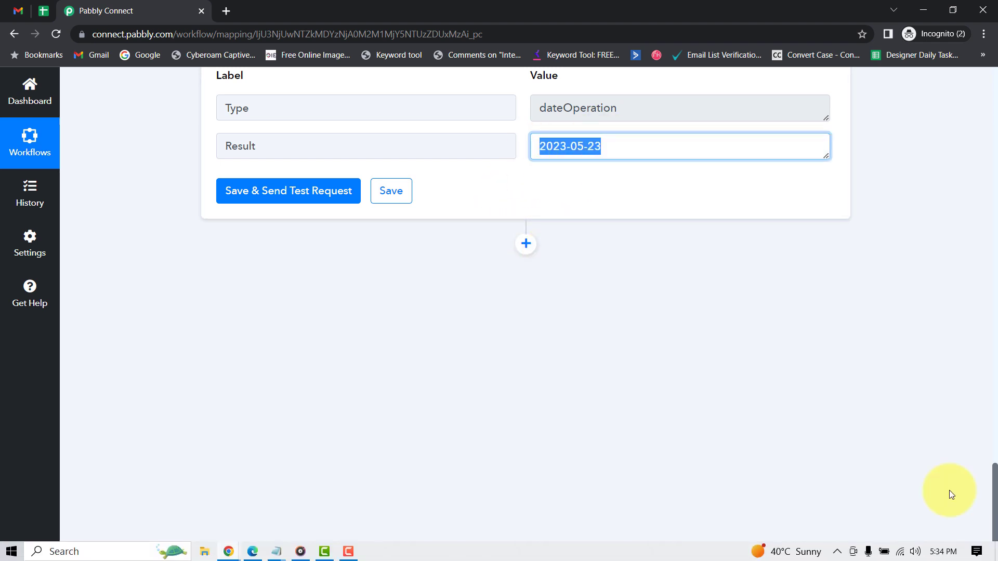
Compare the date formatter's Result with the insurance expiry dates of the unsent clients in the Insurance Client List sheet.
left_click(630, 207)
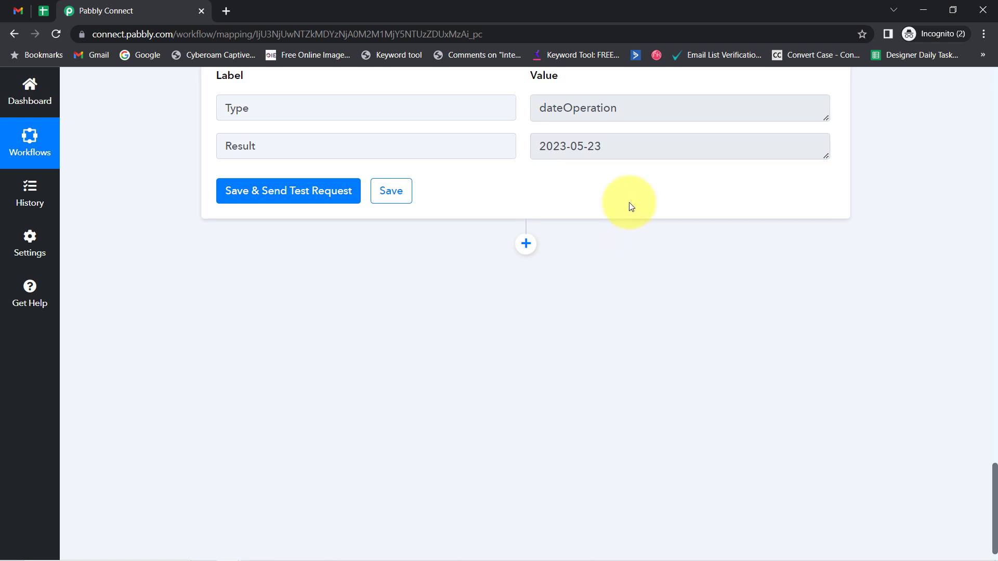
triple_click(619, 149)
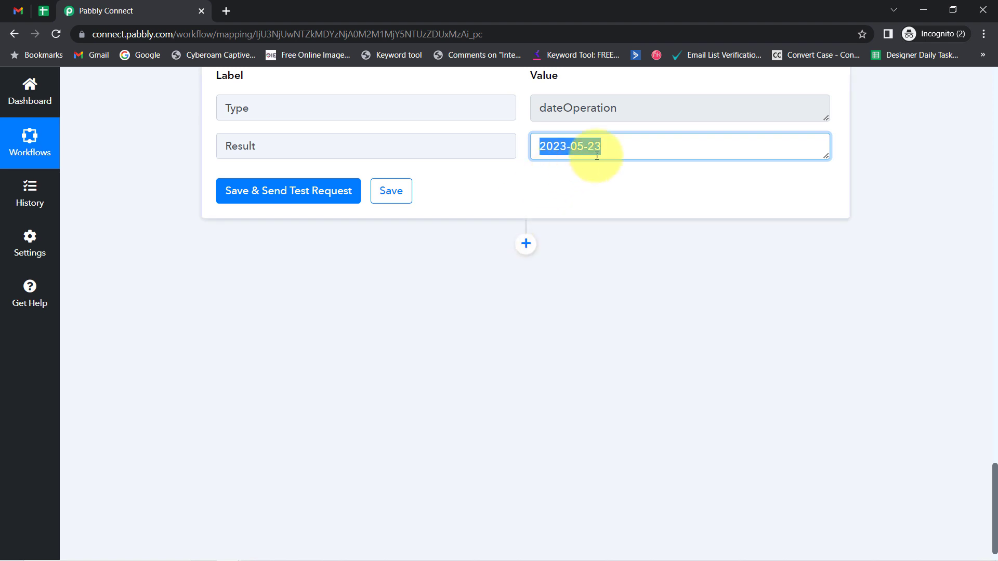
left_click(562, 156)
left_click_drag(562, 153, 605, 149)
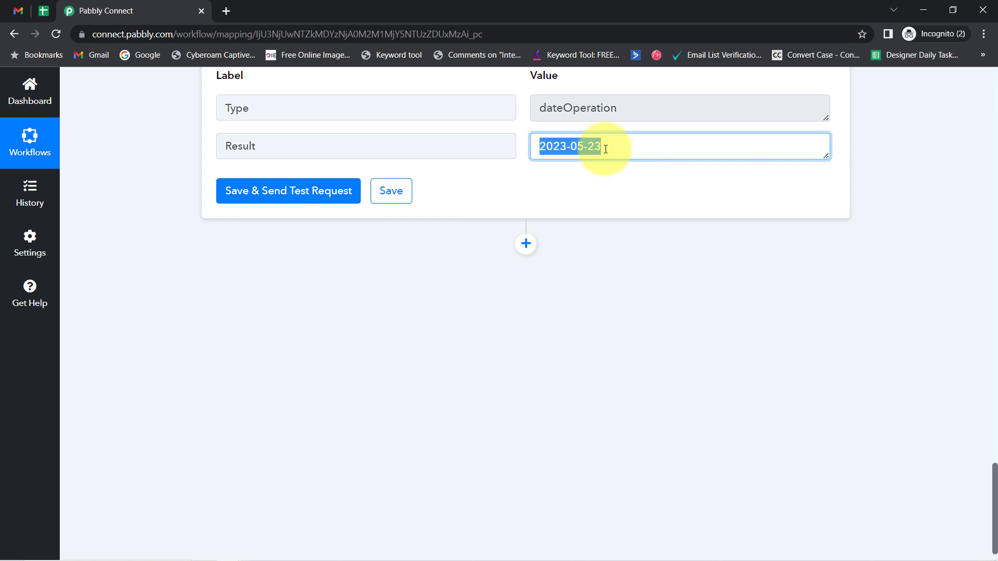
left_click(44, 12)
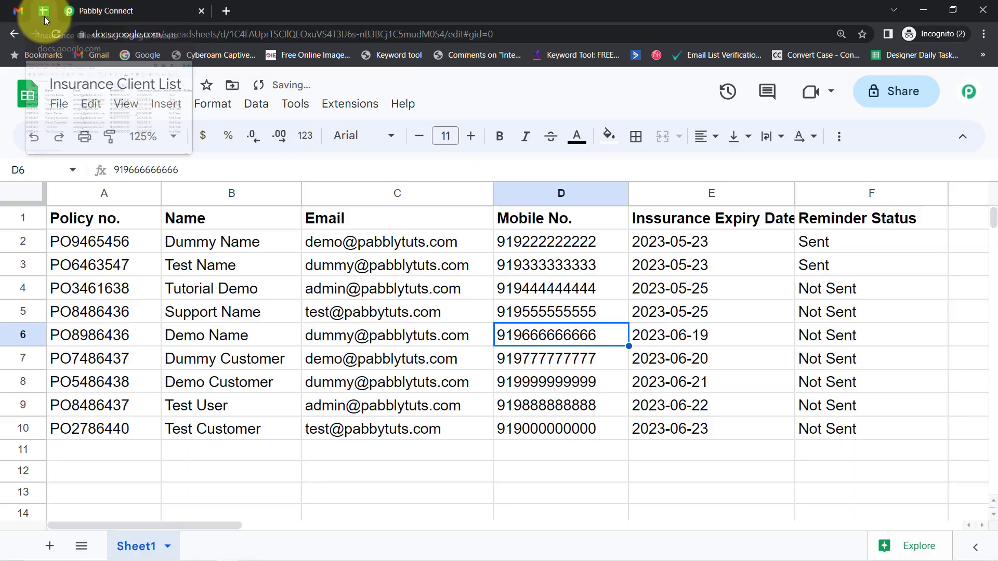
left_click_drag(740, 290, 710, 404)
left_click_drag(675, 289, 695, 423)
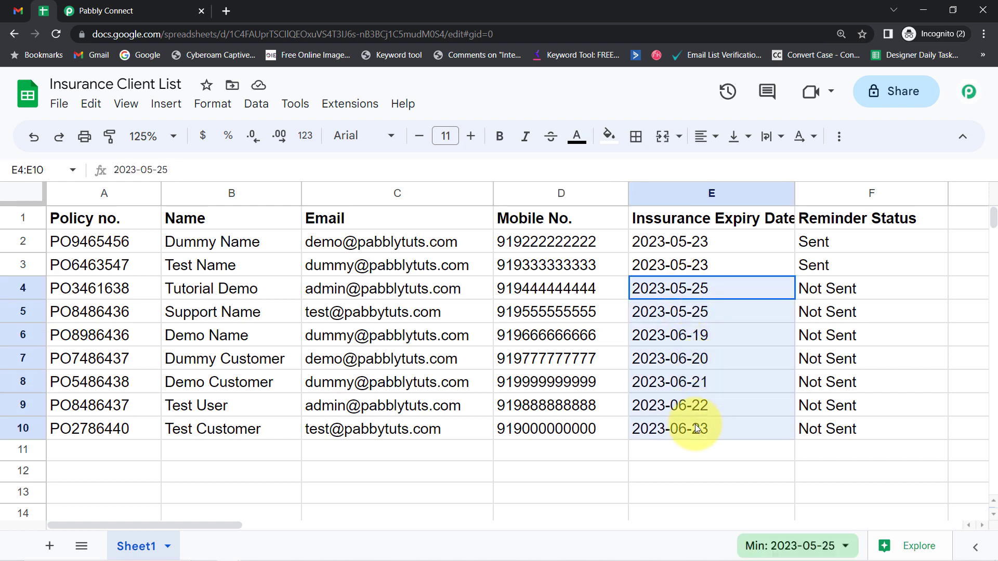
left_click(694, 312)
left_click_drag(670, 288, 688, 307)
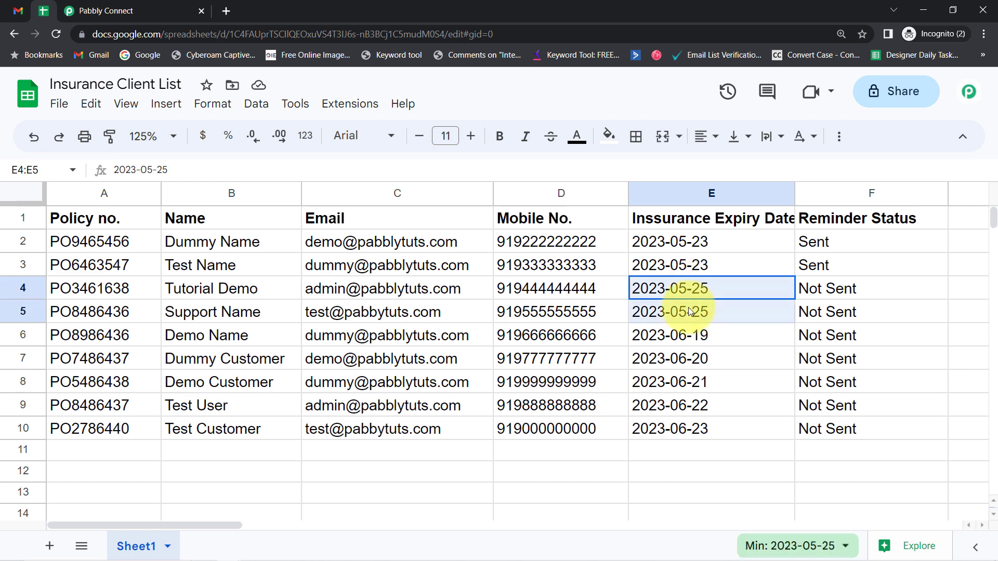
left_click(690, 333)
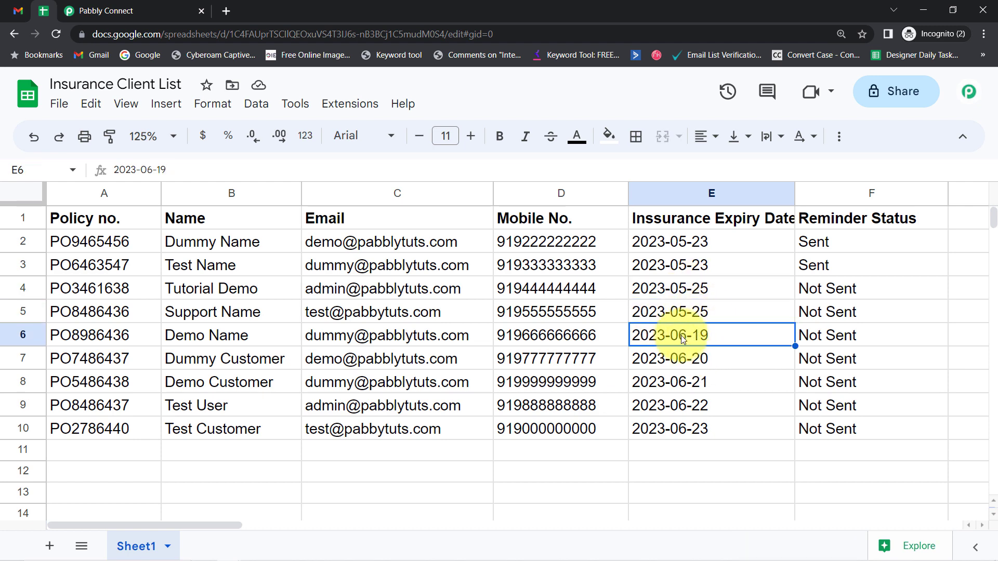
left_click(102, 7)
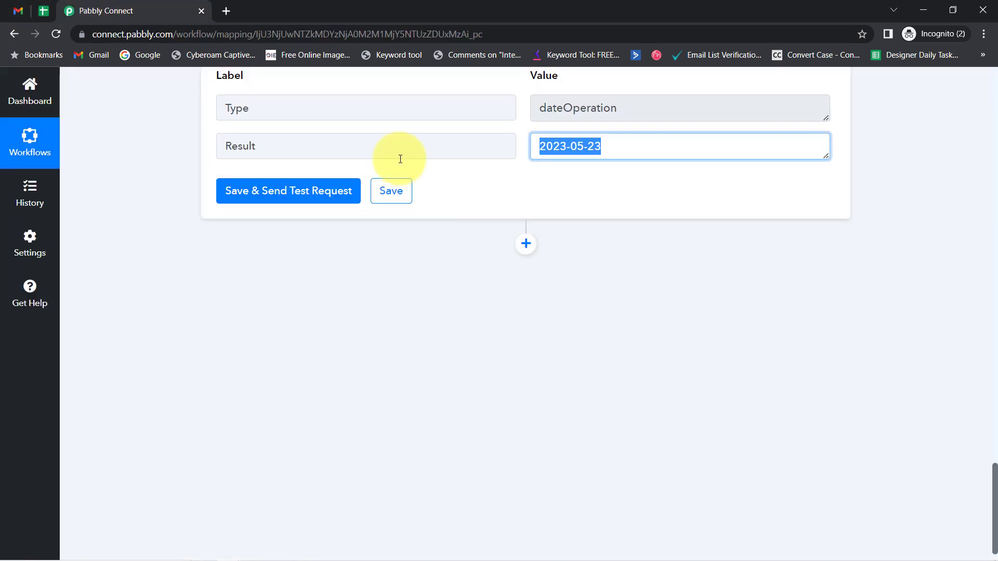
left_click(43, 17)
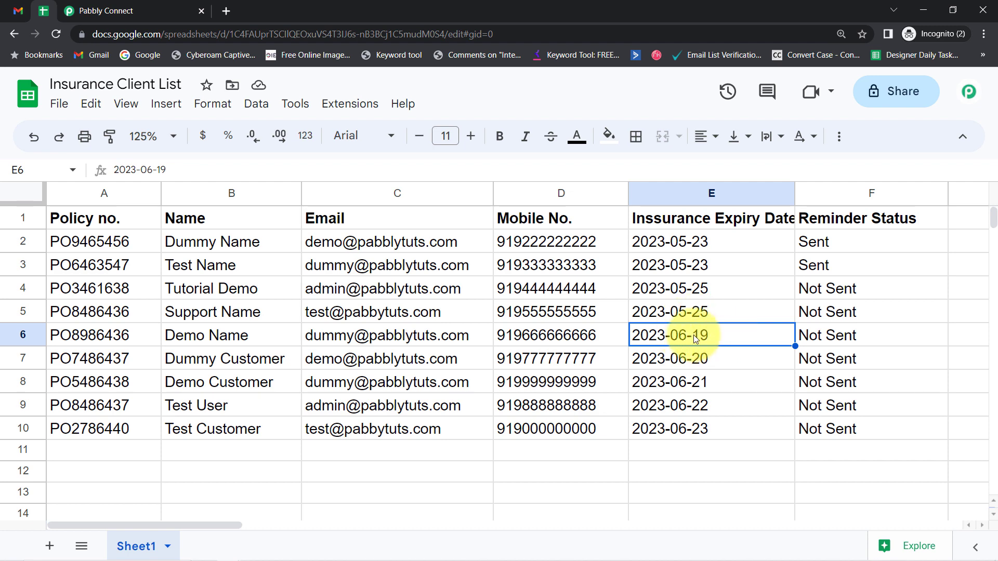
left_click(690, 385)
left_click(670, 407)
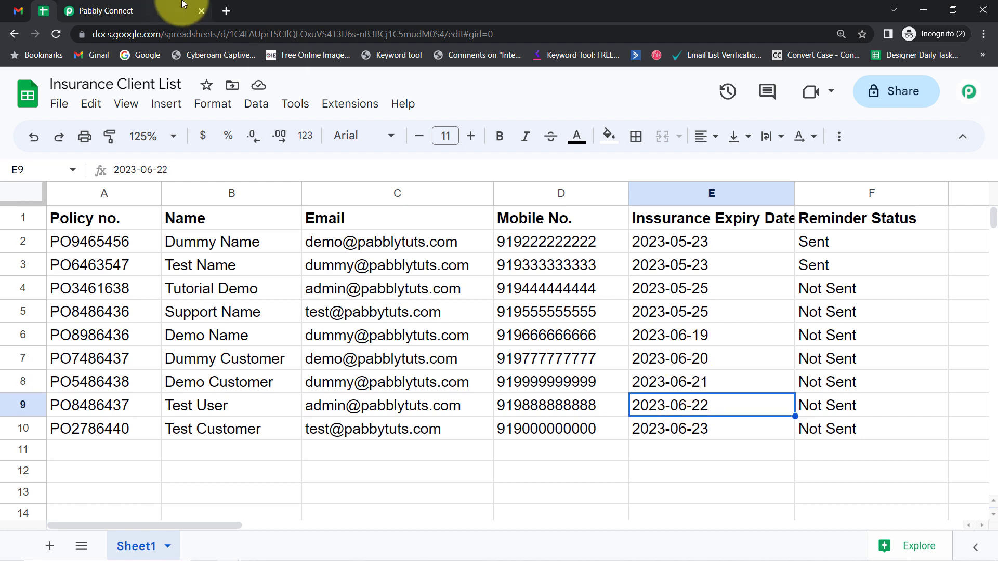
Add a Delay by Pabbly action after the date formatter and set its delay type to Delay Until.
left_click(161, 10)
left_click(525, 243)
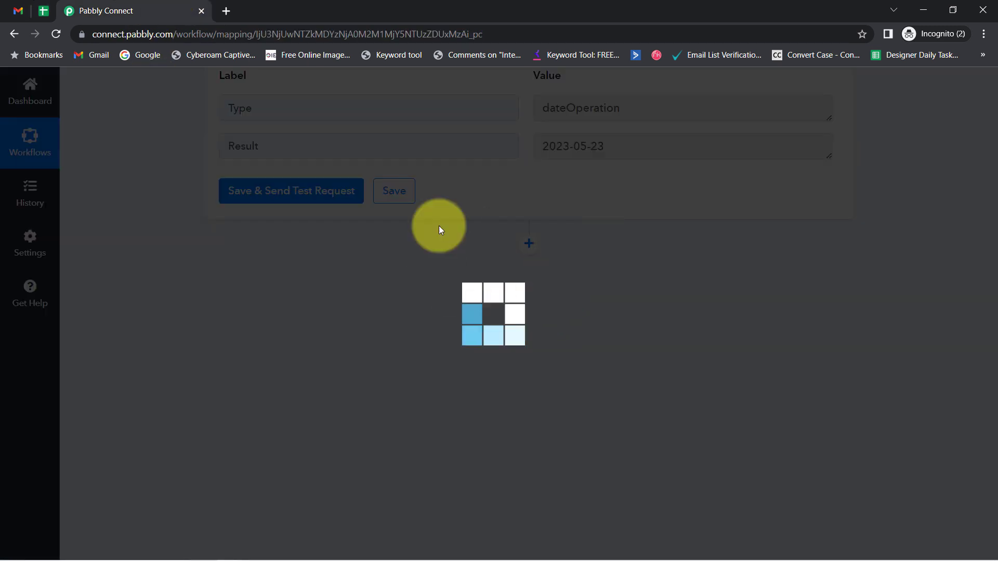
left_click(255, 393)
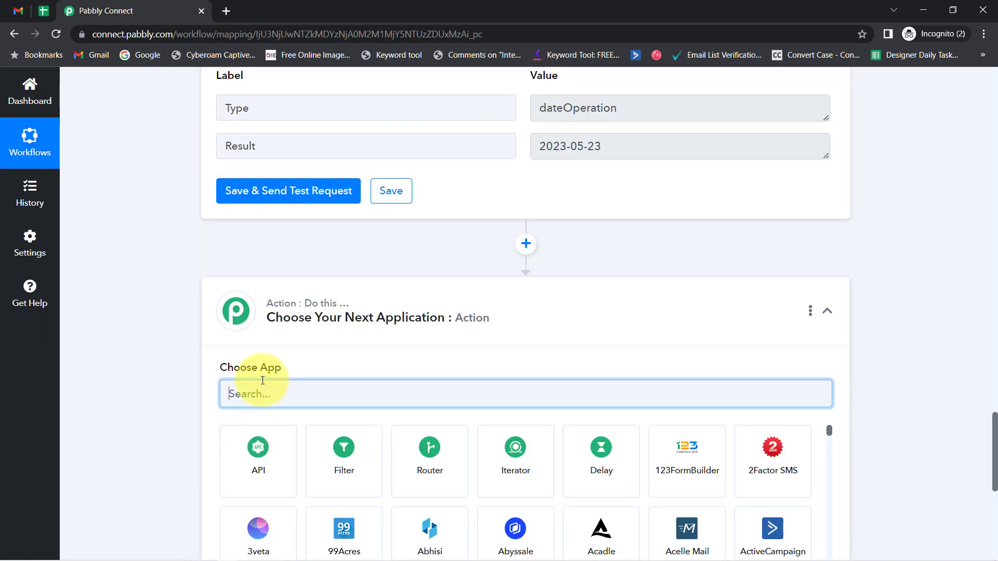
type("dela")
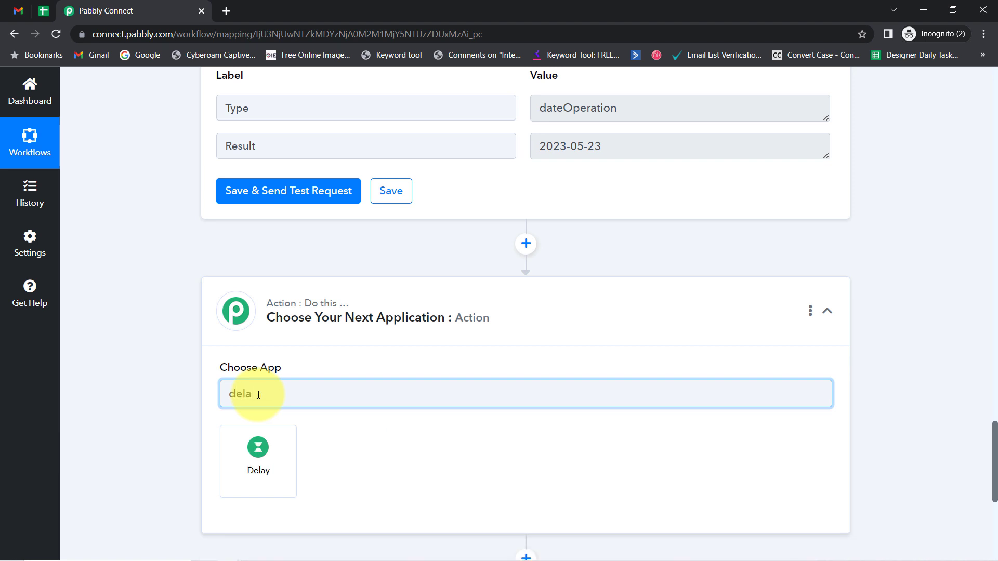
left_click(258, 437)
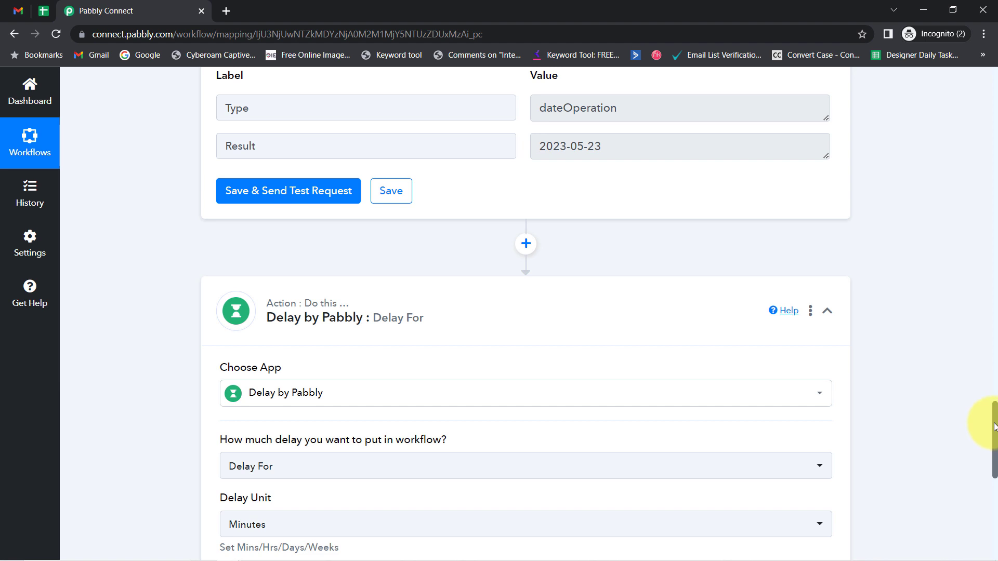
left_click_drag(994, 427, 992, 460)
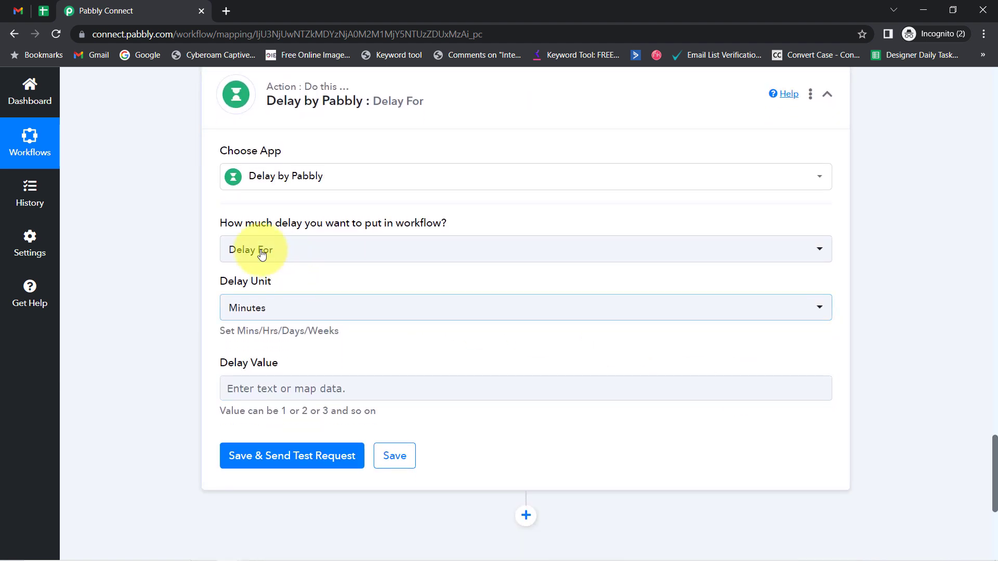
left_click(240, 250)
left_click(239, 340)
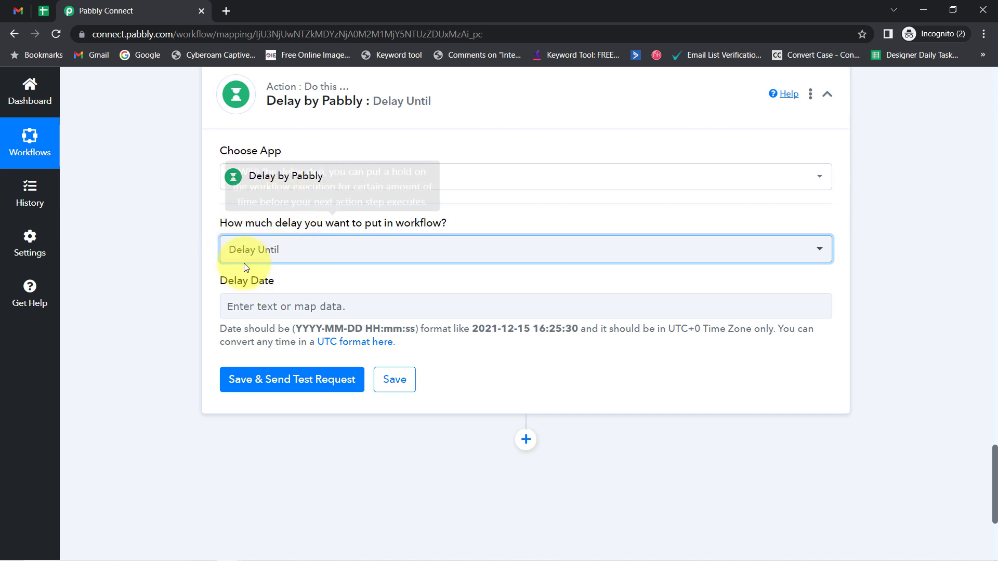
Map the Delay Date to the Result of the DateTime Formatter by Pabbly step.
left_click_drag(224, 282, 261, 307)
left_click(261, 307)
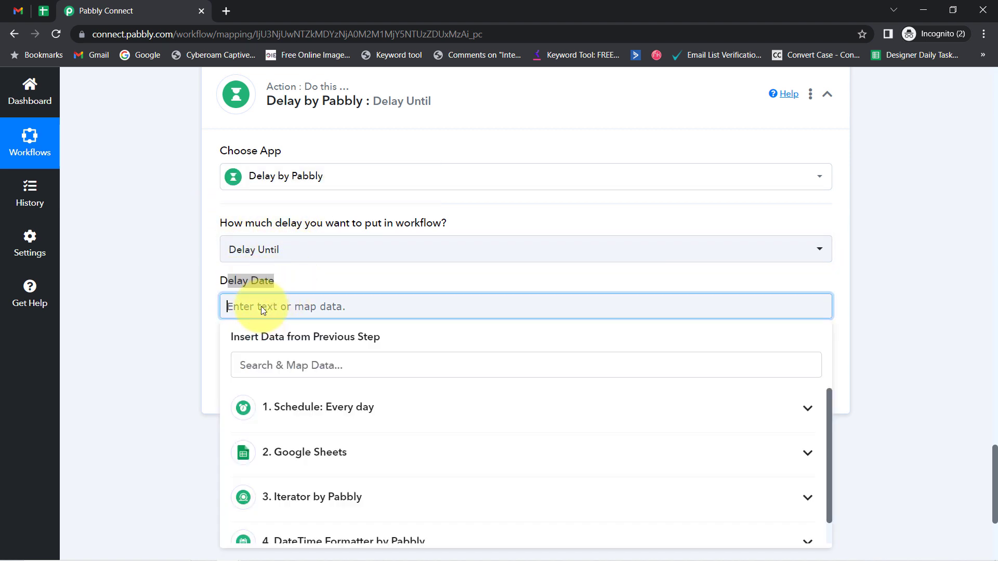
scroll(346, 448, "down", 3)
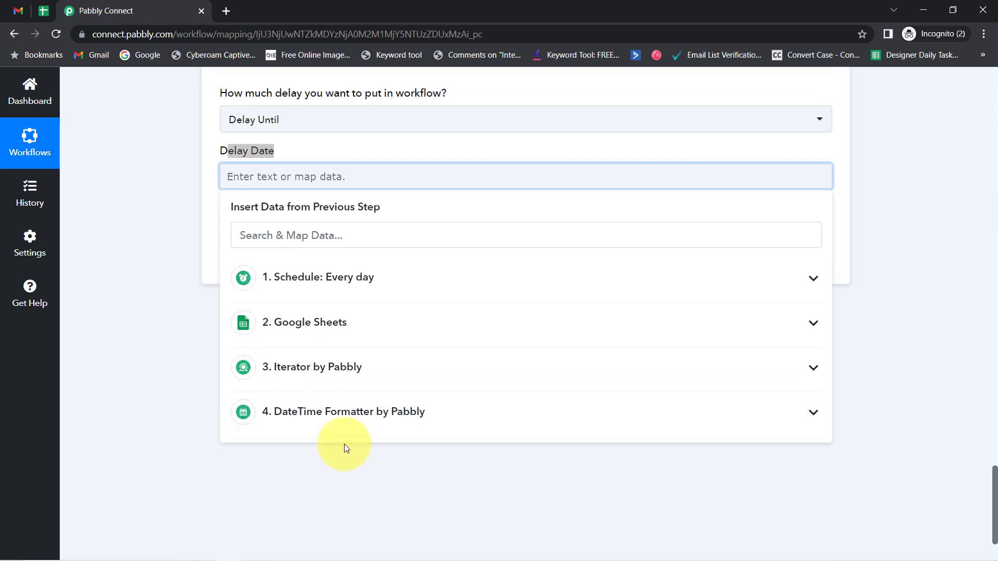
left_click(312, 413)
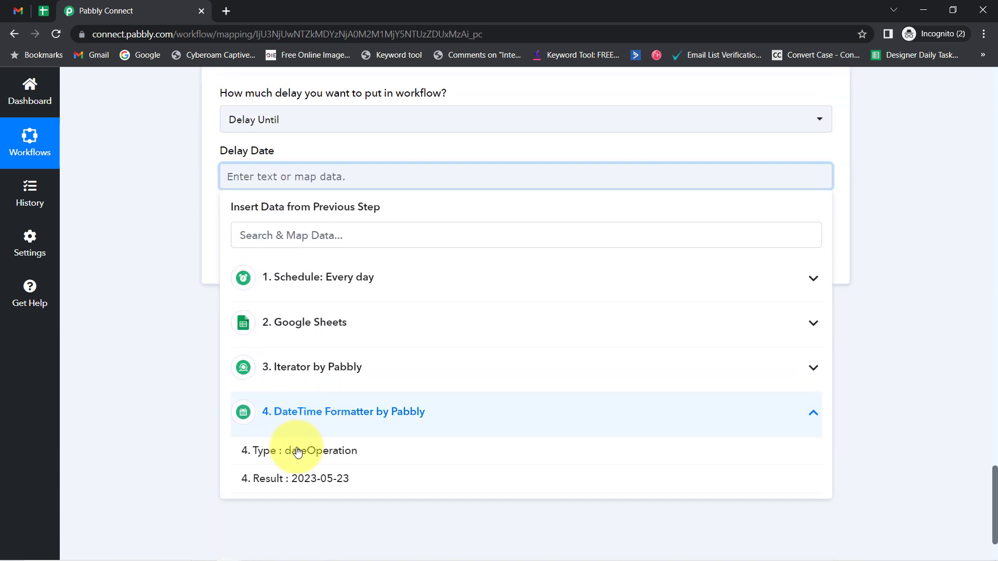
left_click(305, 483)
left_click(233, 151)
left_click(164, 170)
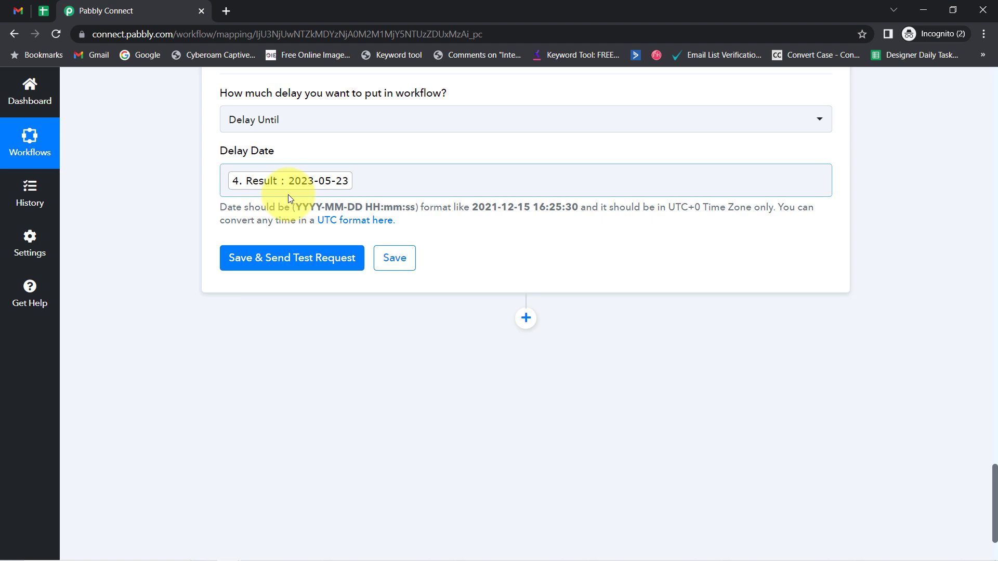
Review the remaining insurance expiry dates in the client sheet and return to the workflow.
left_click(44, 10)
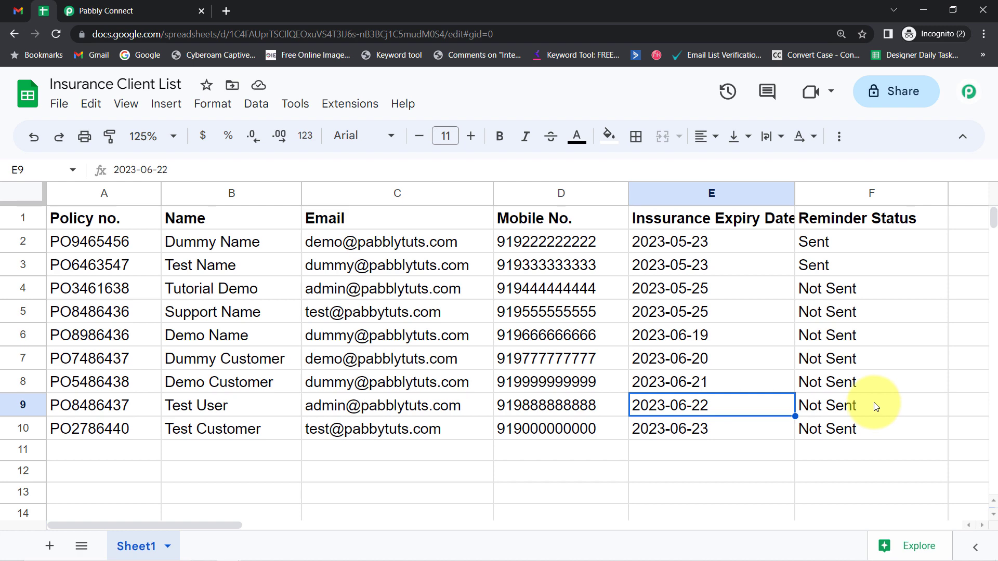
left_click(697, 359)
left_click_drag(676, 311, 689, 450)
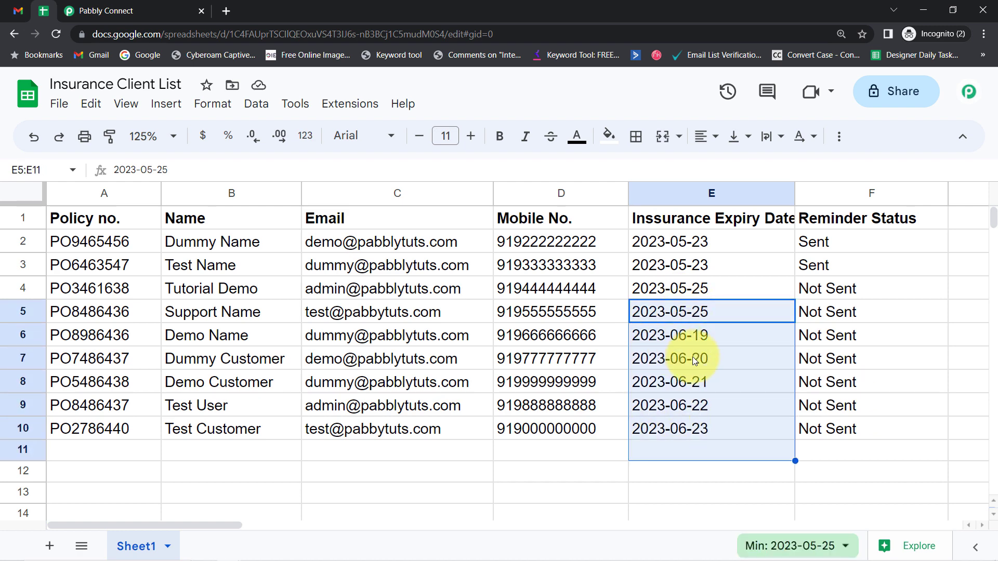
left_click(167, 9)
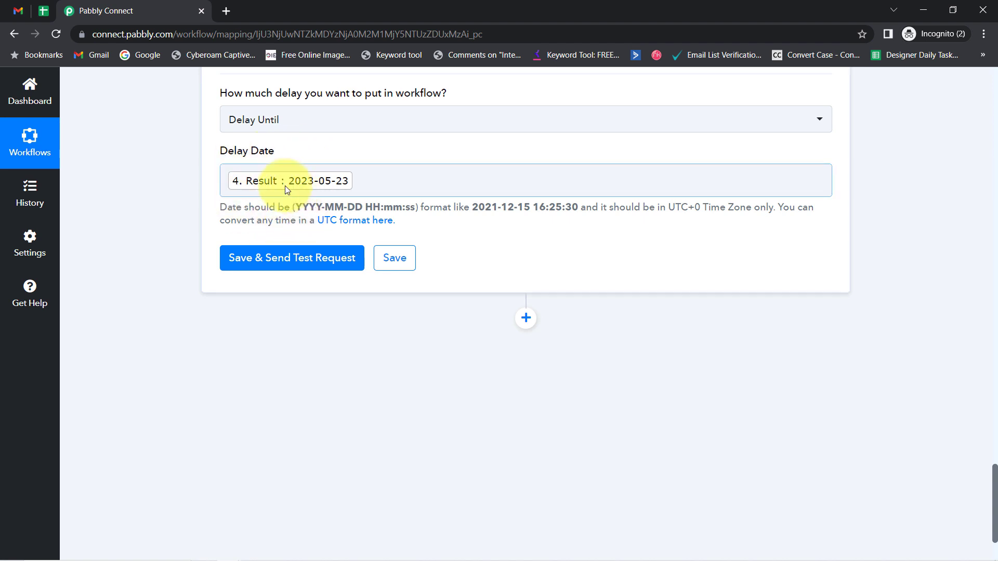
Save the delay action with a test request and check its response against the required Delay Date format.
left_click(246, 258)
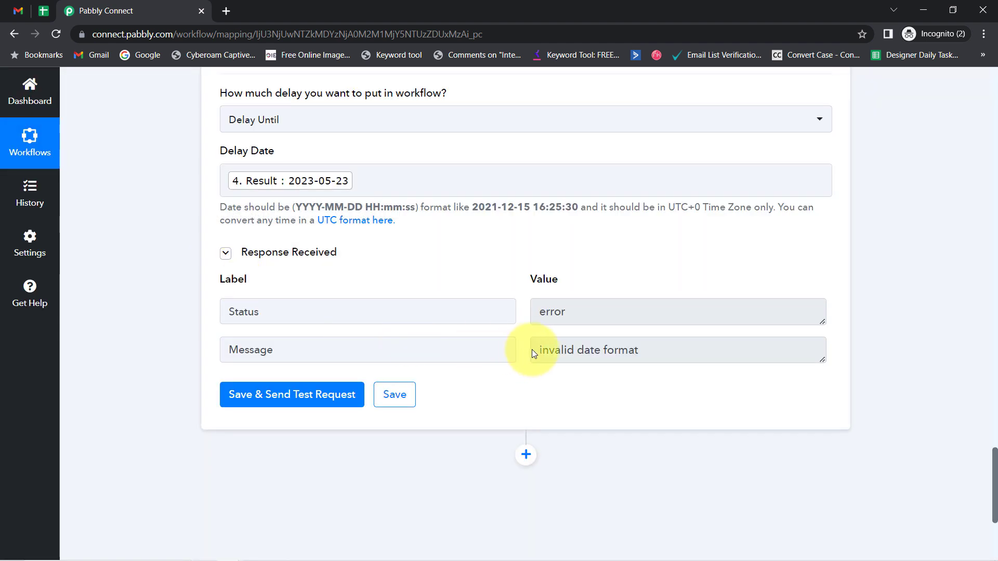
left_click_drag(554, 350, 644, 349)
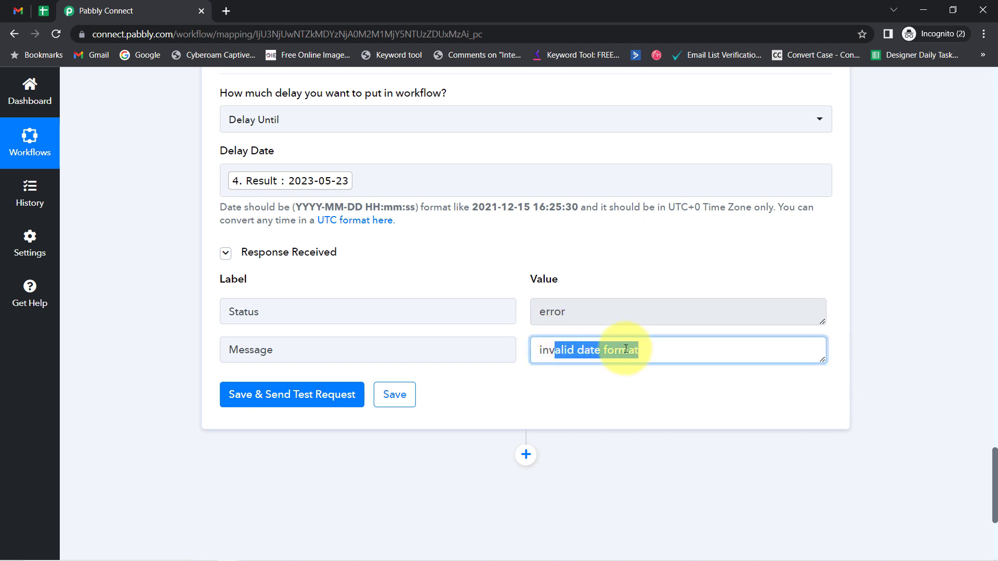
left_click(622, 349)
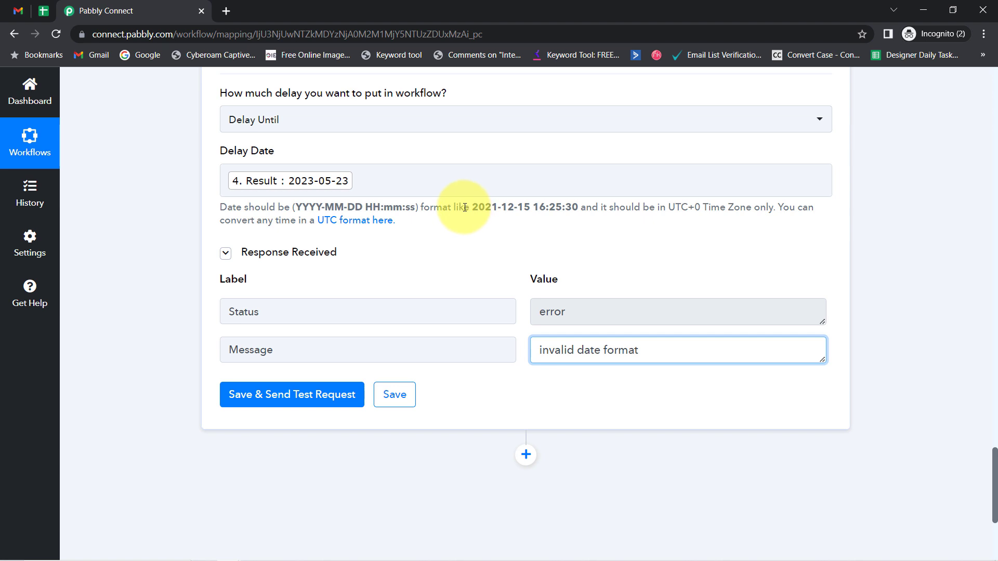
left_click_drag(458, 207, 560, 203)
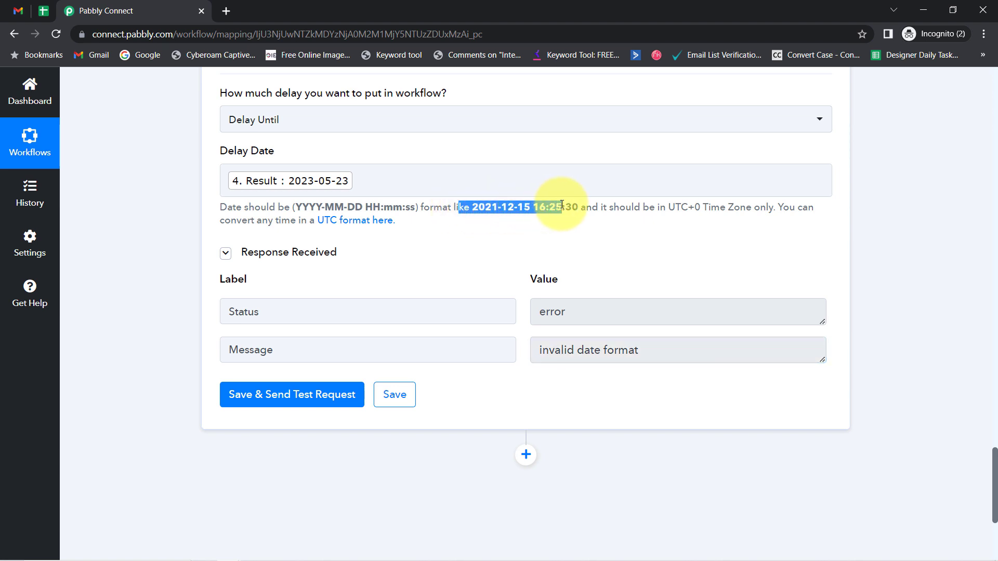
left_click(587, 201)
left_click_drag(473, 207, 576, 207)
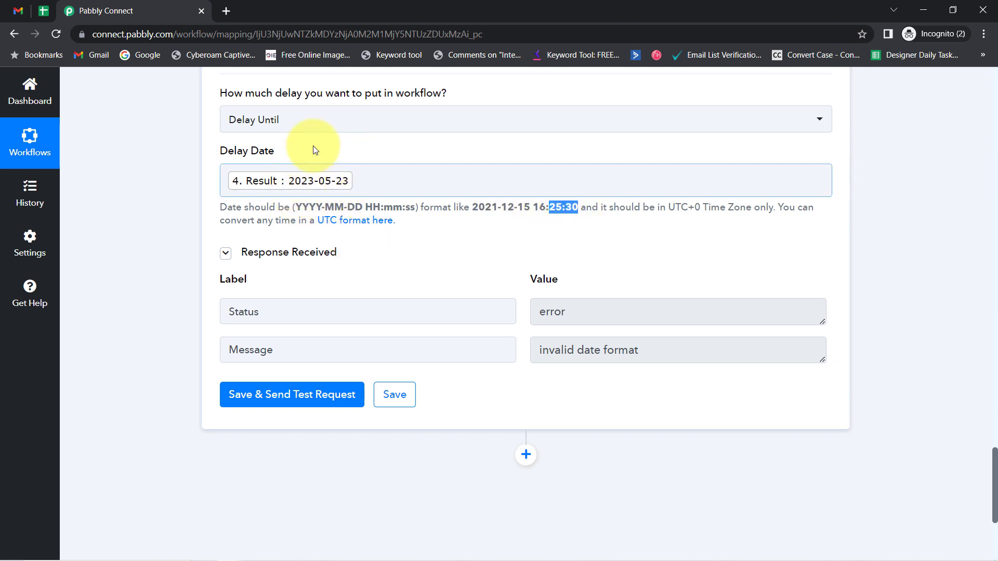
Append the time 12:30:00 after the mapped Result in the Delay Date.
left_click(372, 182)
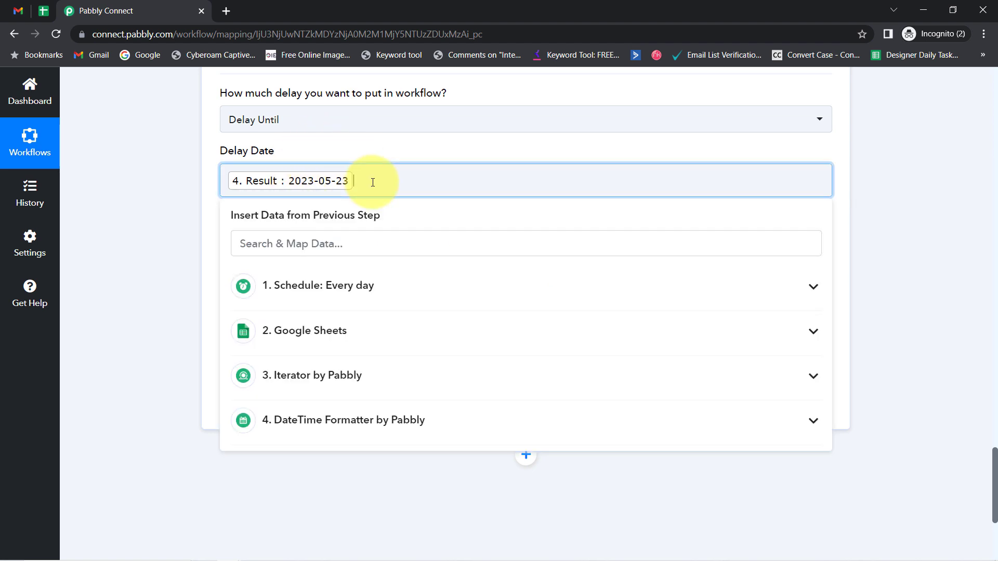
left_click(173, 230)
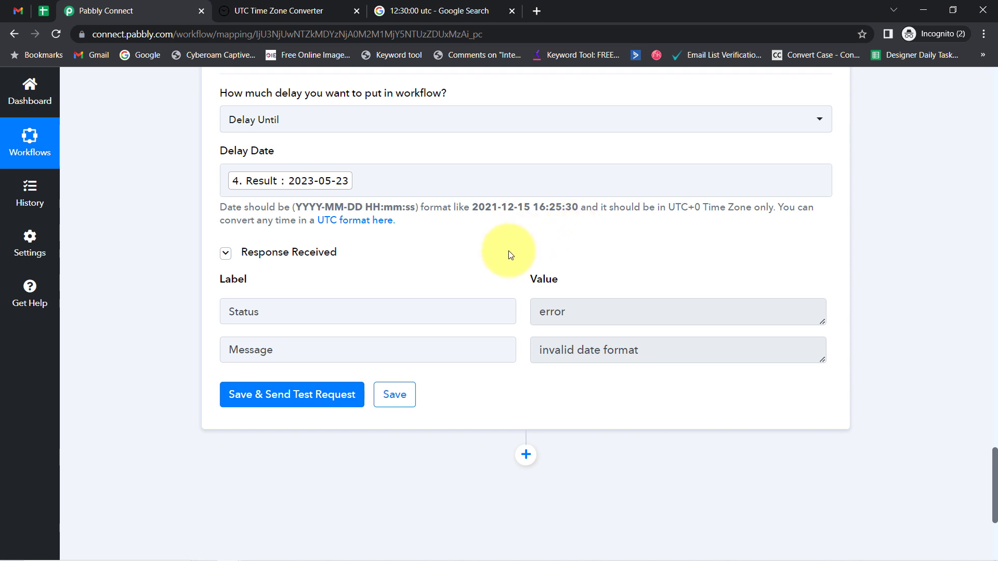
left_click(375, 183)
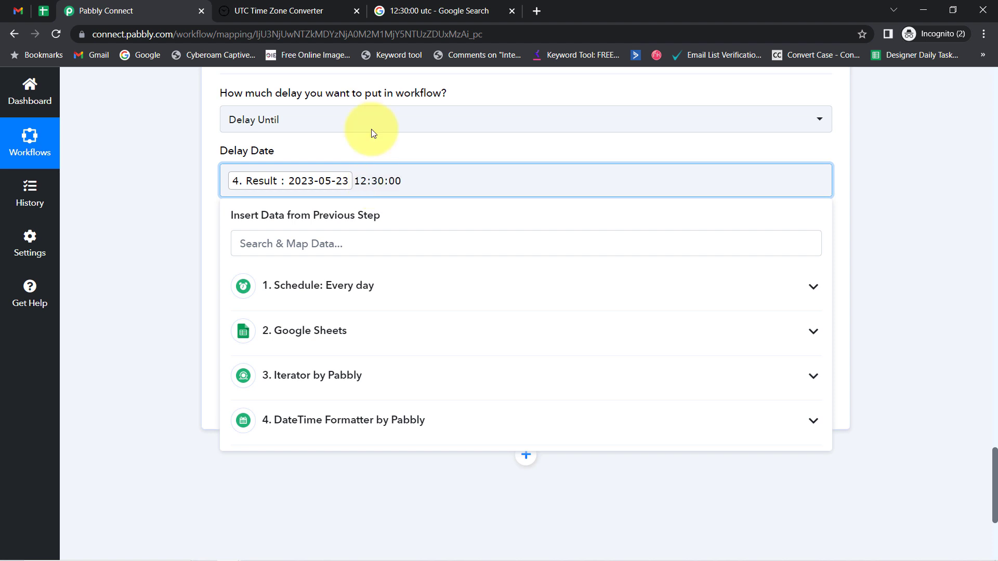
left_click(186, 211)
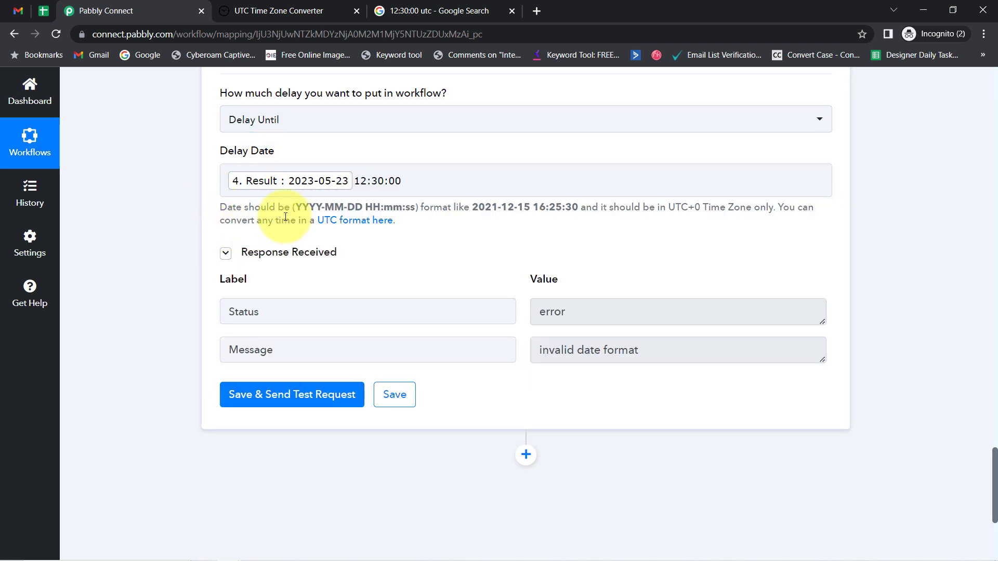
Search Google for 12:30:00 utc to check its local time equivalent, then close the search and time zone converter pages.
left_click_drag(268, 220, 321, 222)
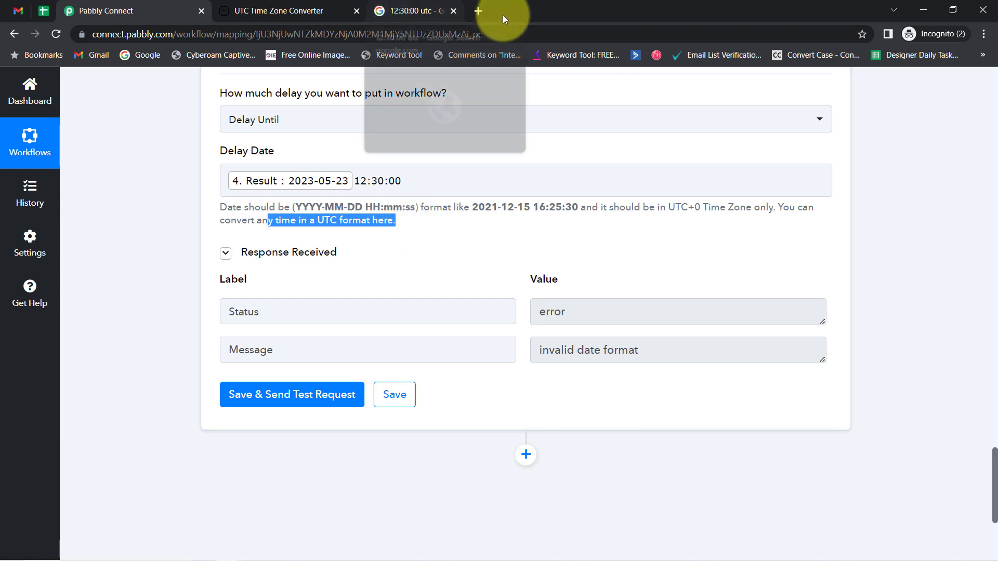
left_click(512, 11)
left_click(379, 11)
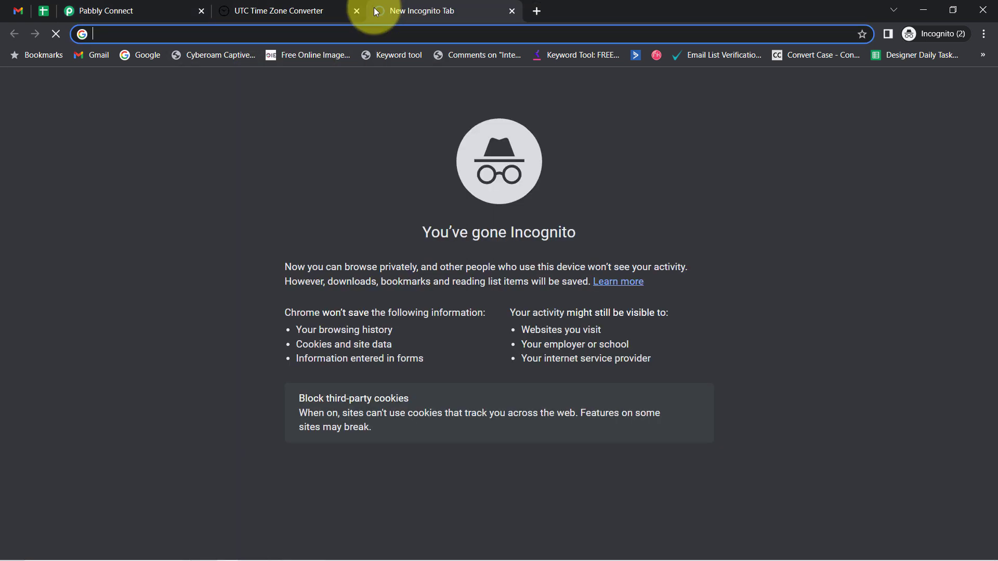
type("12:30:00")
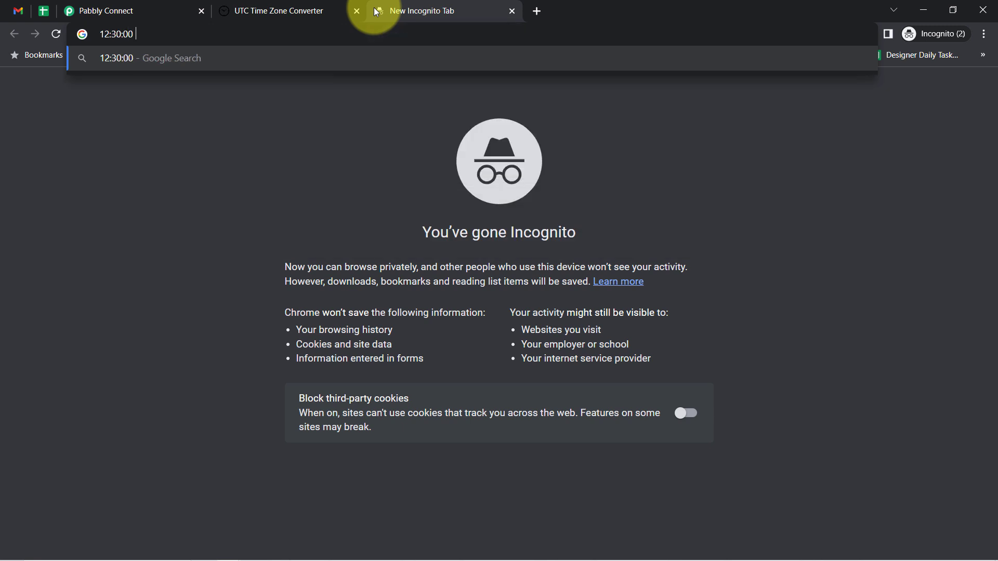
type(" utc")
key("Return")
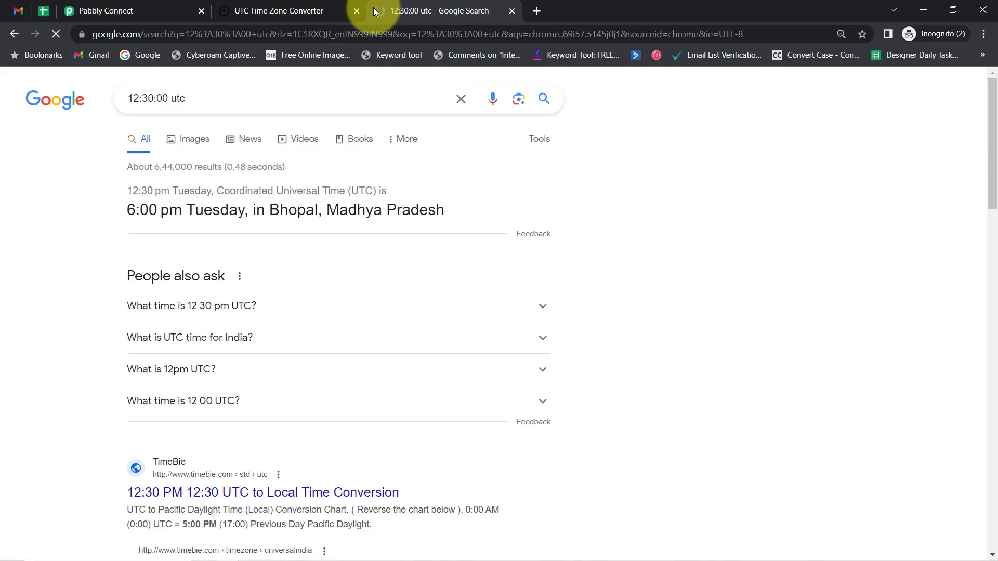
left_click_drag(127, 210, 249, 212)
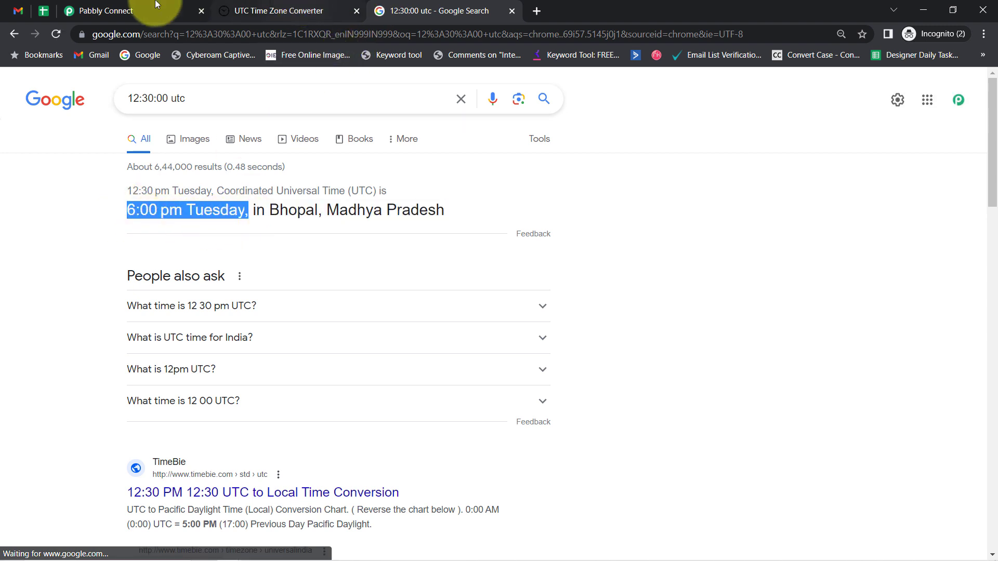
left_click(357, 11)
left_click(357, 10)
Insert a space between the mapped Result and 12:30:00 in the Delay Date.
left_click(379, 186)
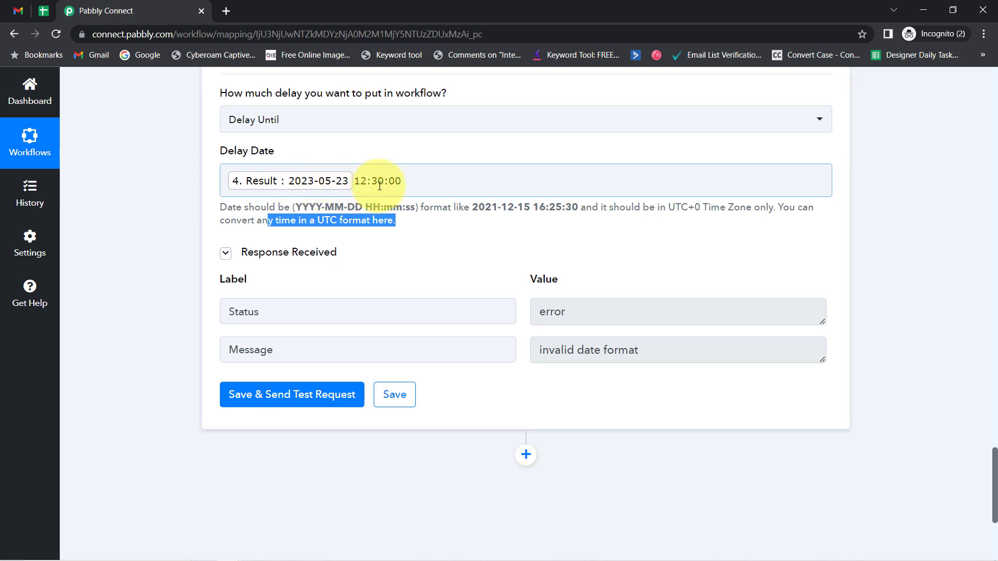
left_click(379, 186)
left_click(380, 151)
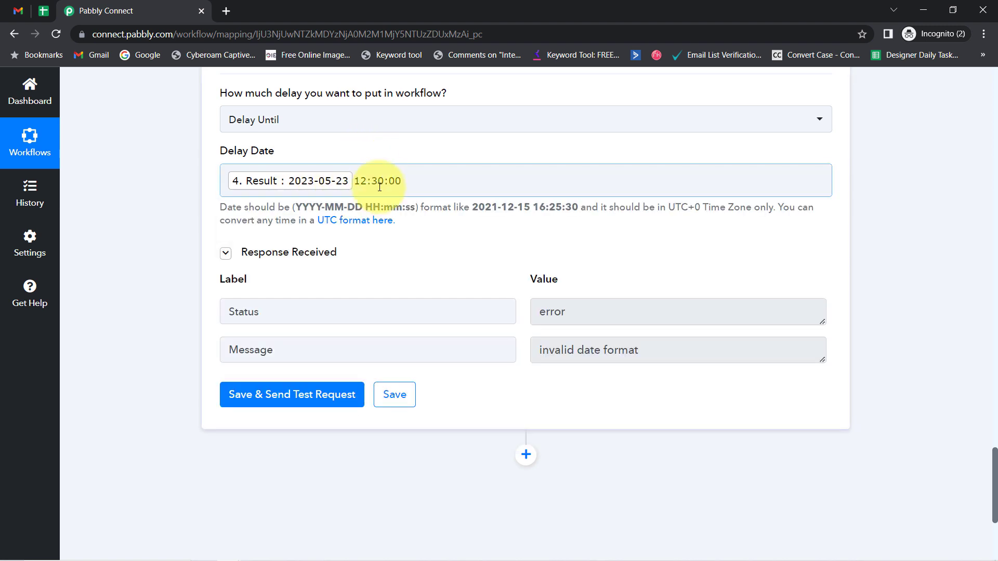
left_click(359, 180)
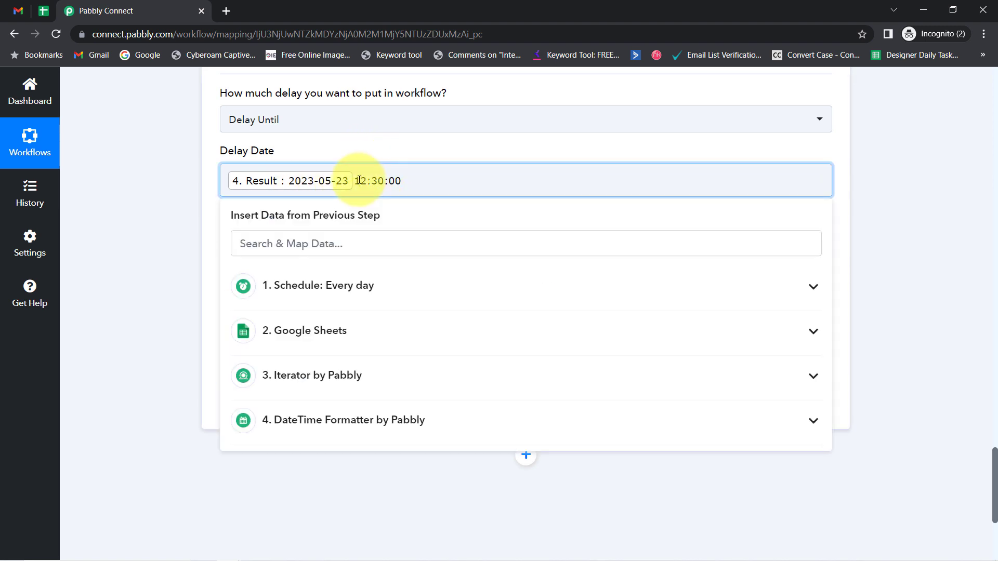
left_click(164, 252)
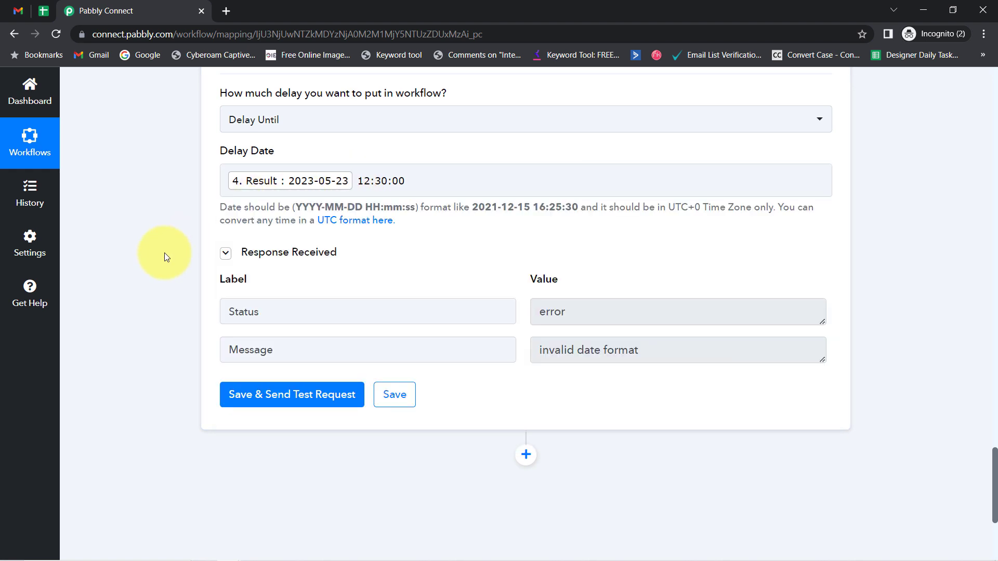
left_click_drag(363, 180, 414, 180)
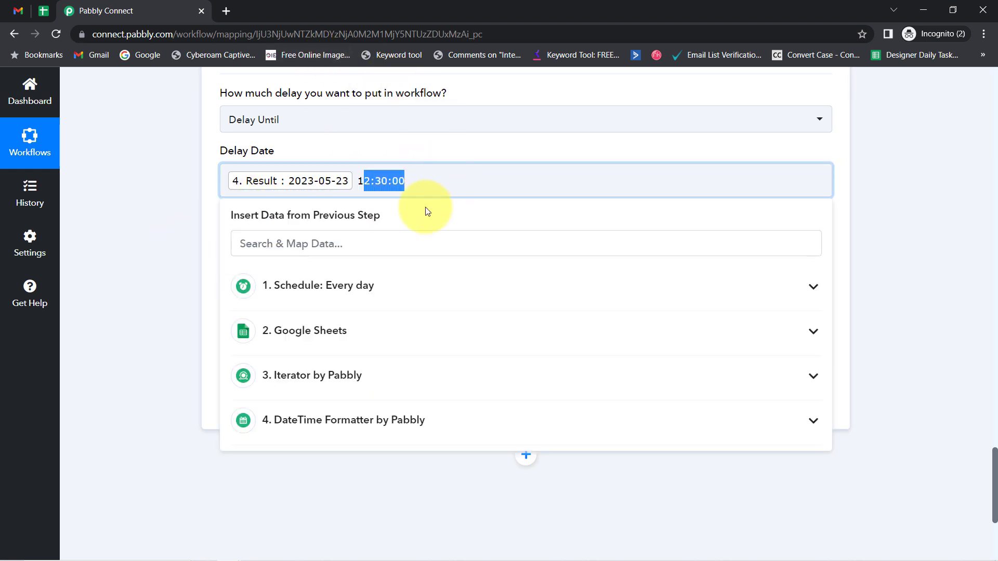
left_click(383, 144)
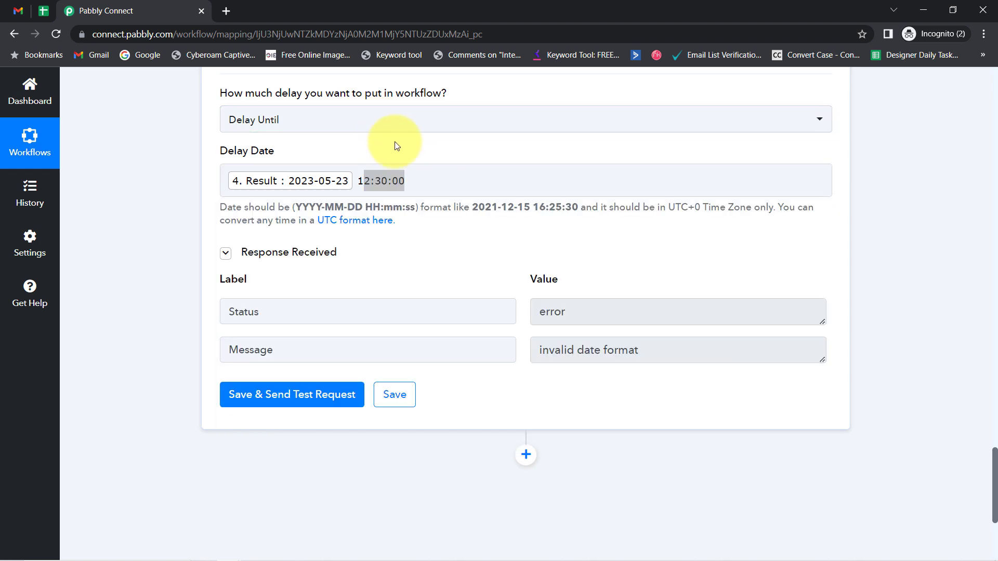
left_click(391, 172)
left_click_drag(361, 180, 402, 181)
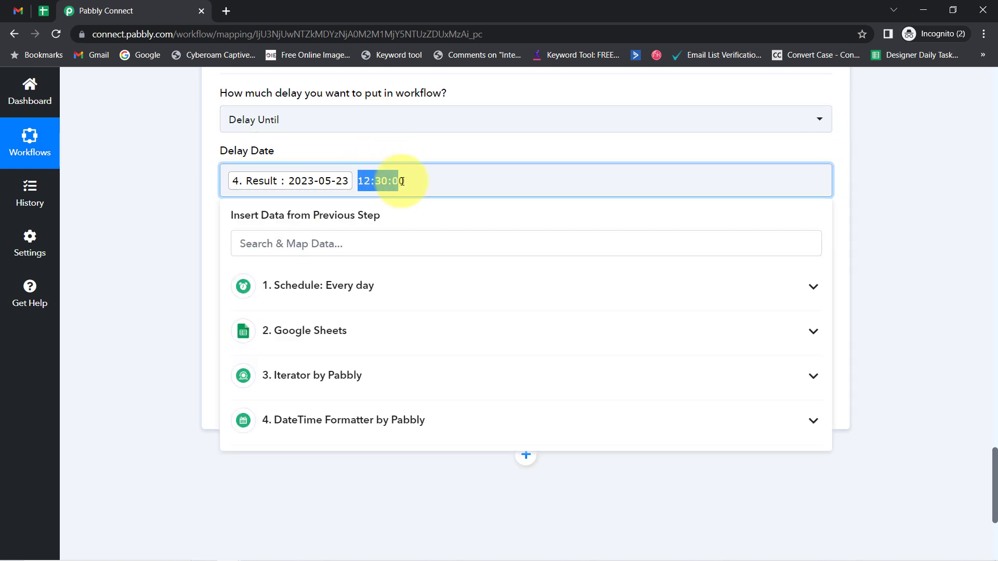
left_click(127, 226)
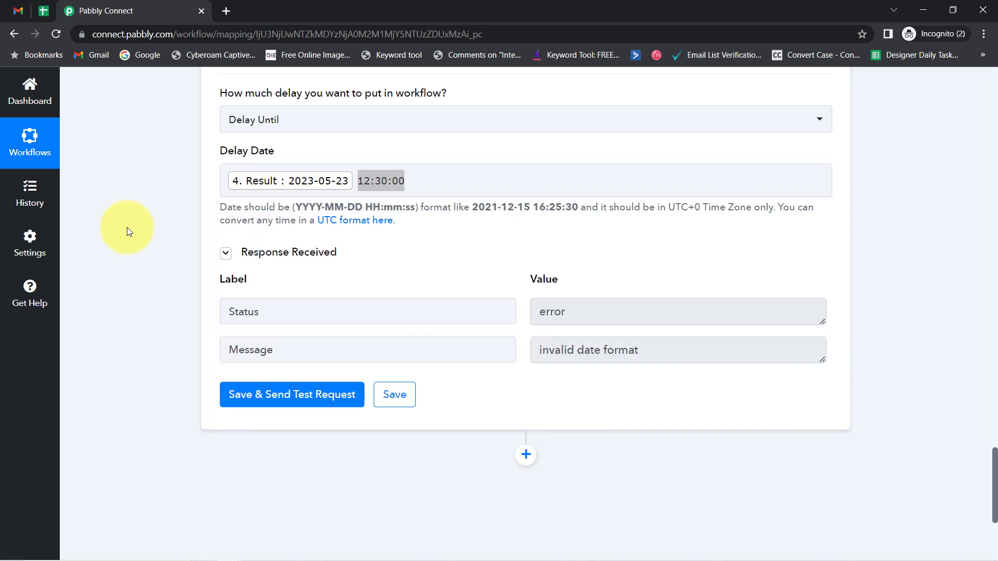
Save the delay action with a new test request and check the returned status and message.
left_click(275, 408)
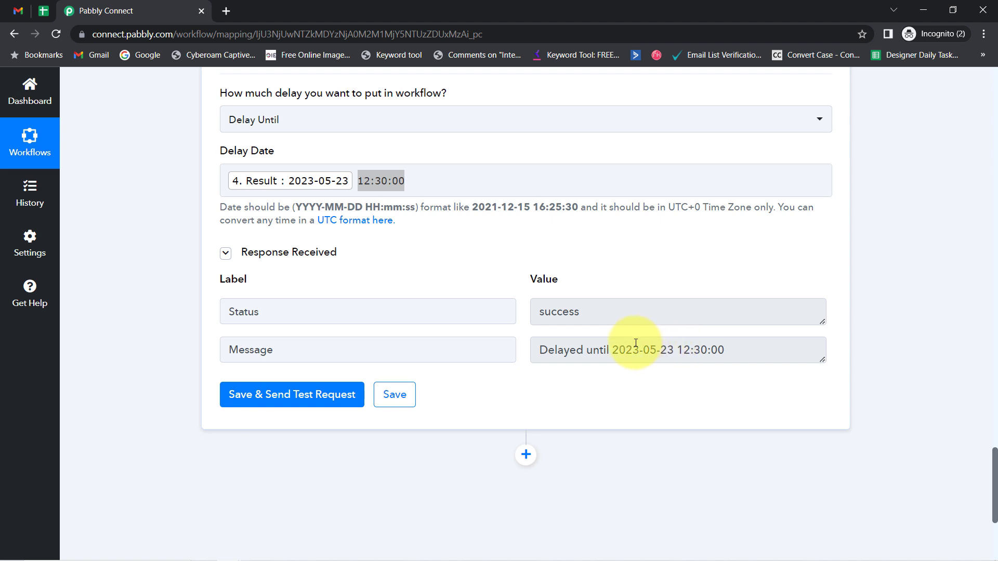
left_click_drag(544, 312, 619, 315)
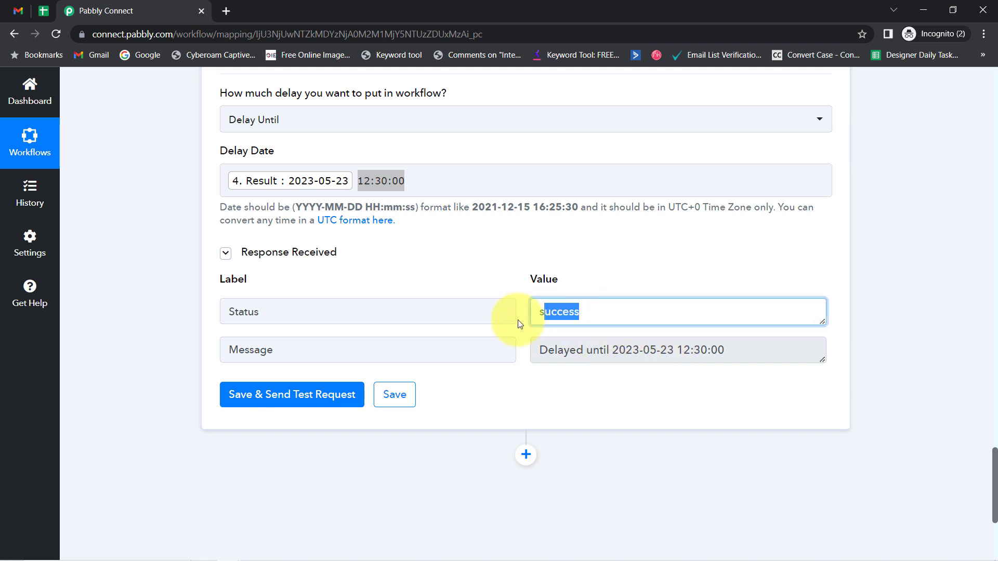
left_click_drag(558, 353, 642, 354)
left_click(732, 355)
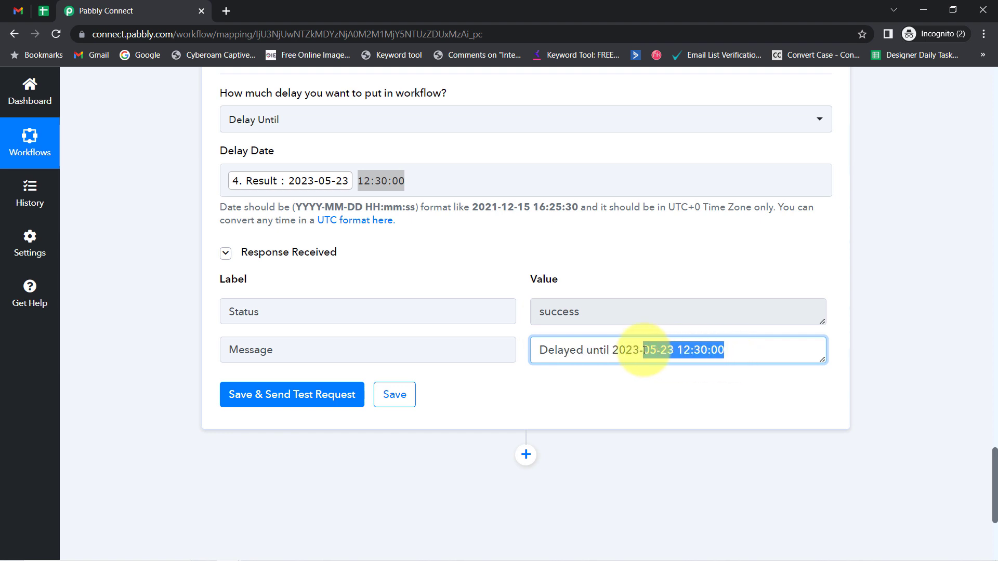
triple_click(640, 353)
scroll(982, 479, "down", 2)
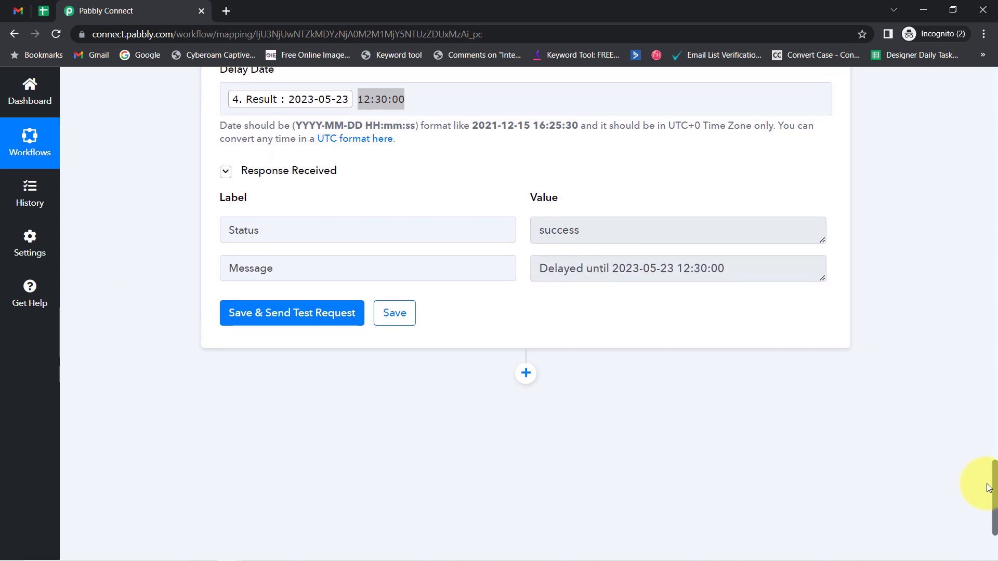
left_click_drag(598, 269, 778, 272)
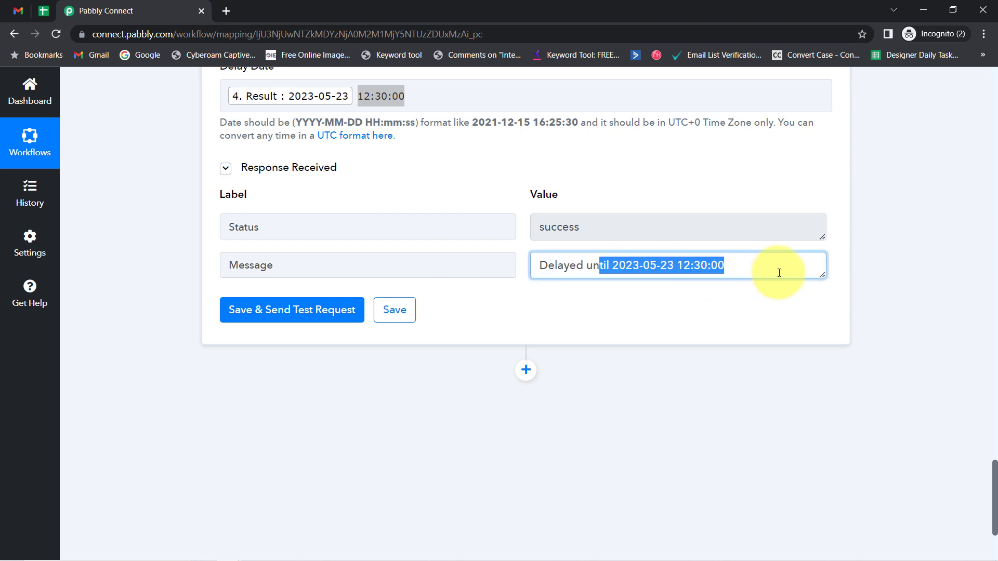
Add a Gmail action after the delay with the Send Email event and open its account connection settings.
scroll(994, 473, "down", 2)
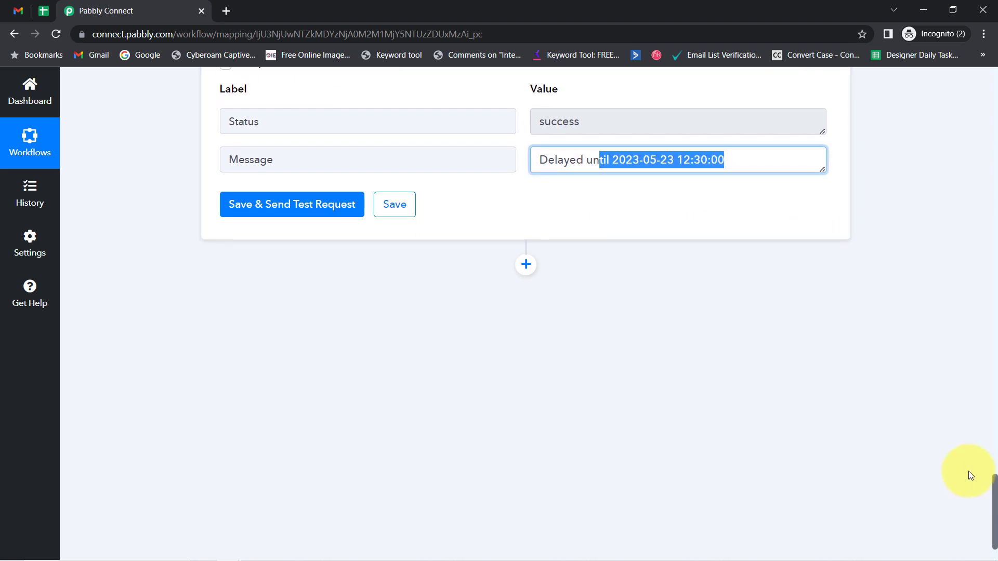
left_click(531, 270)
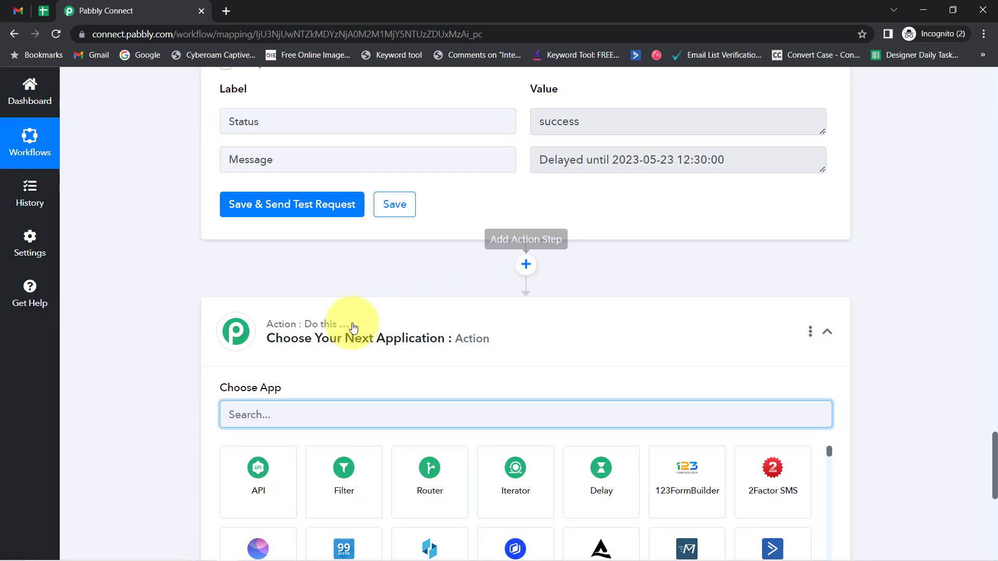
type("ga")
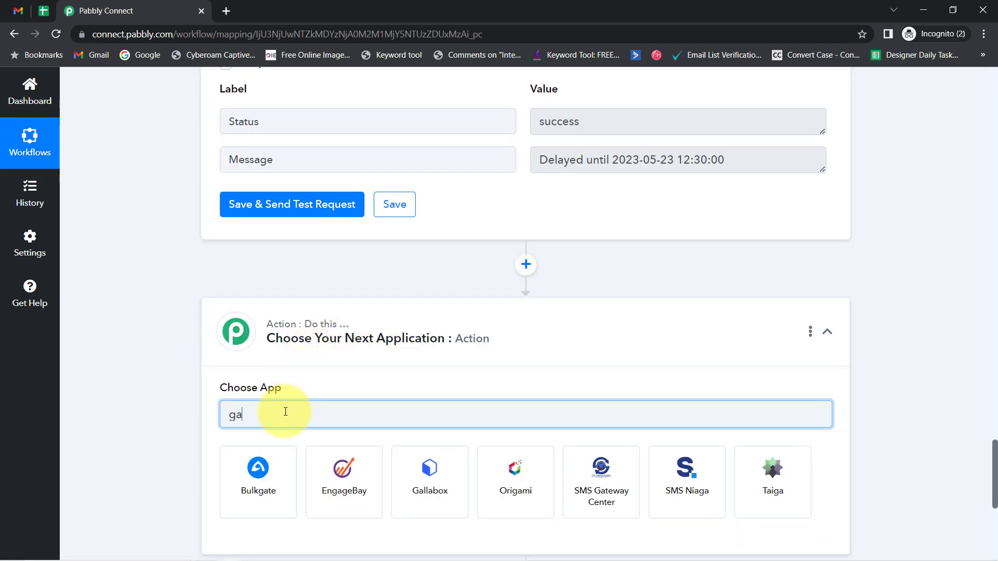
type("ma")
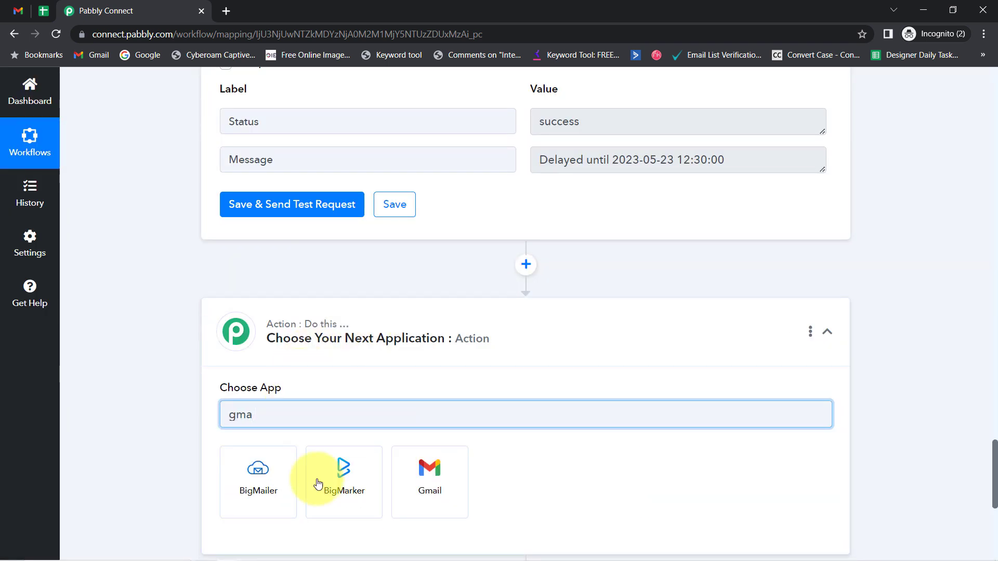
left_click(420, 493)
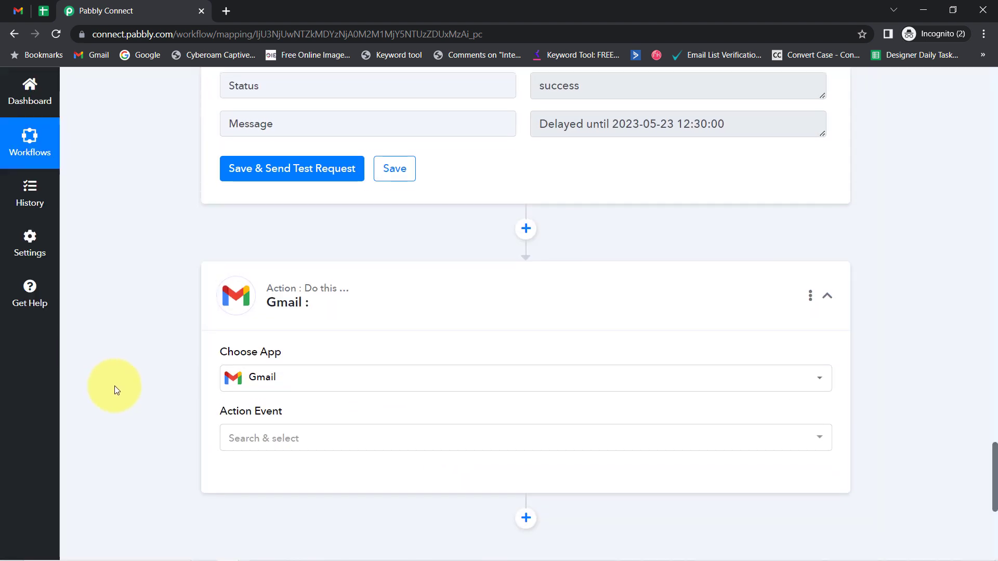
left_click(265, 411)
left_click(254, 475)
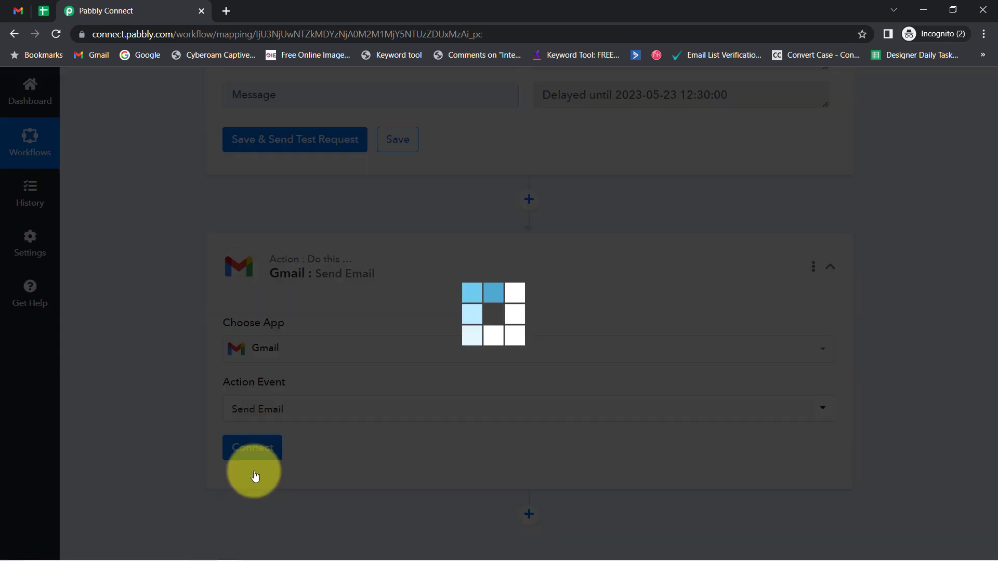
left_click(254, 453)
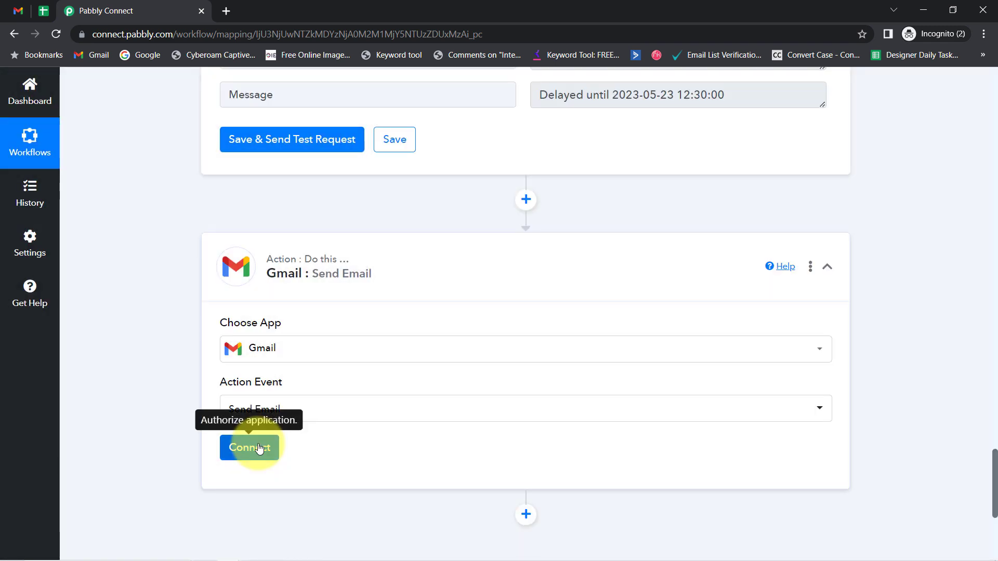
left_click(255, 452)
left_click(530, 202)
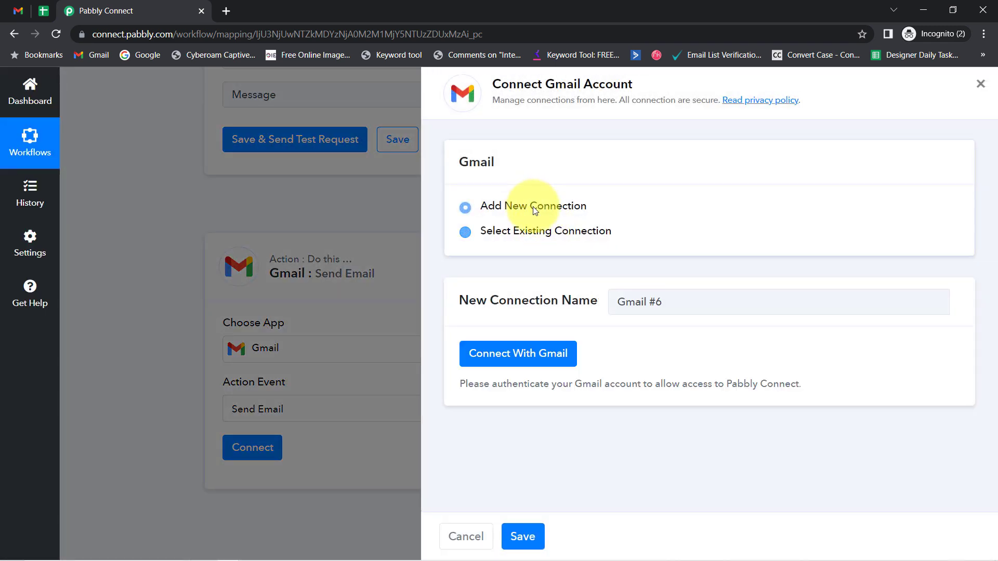
left_click(516, 358)
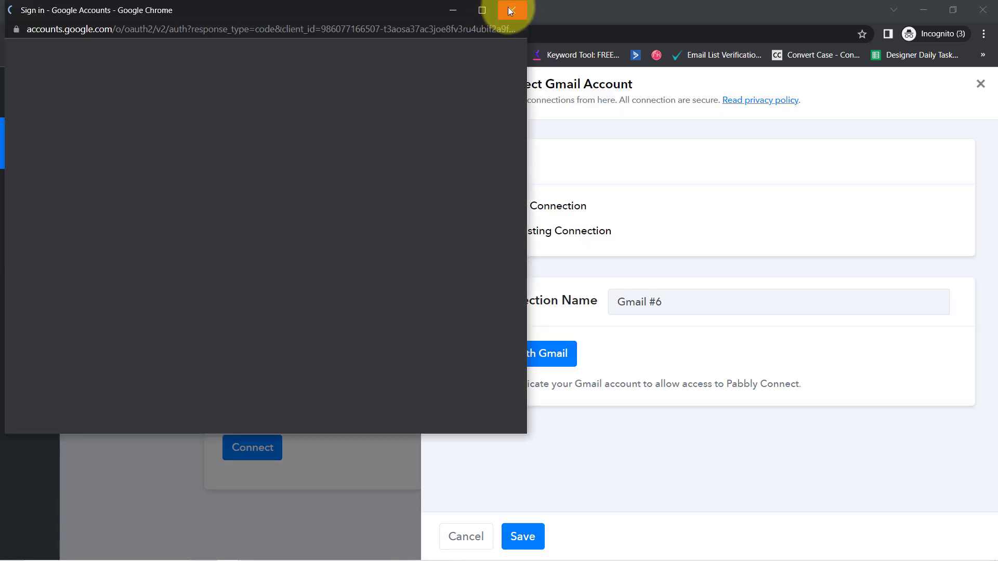
left_click(507, 8)
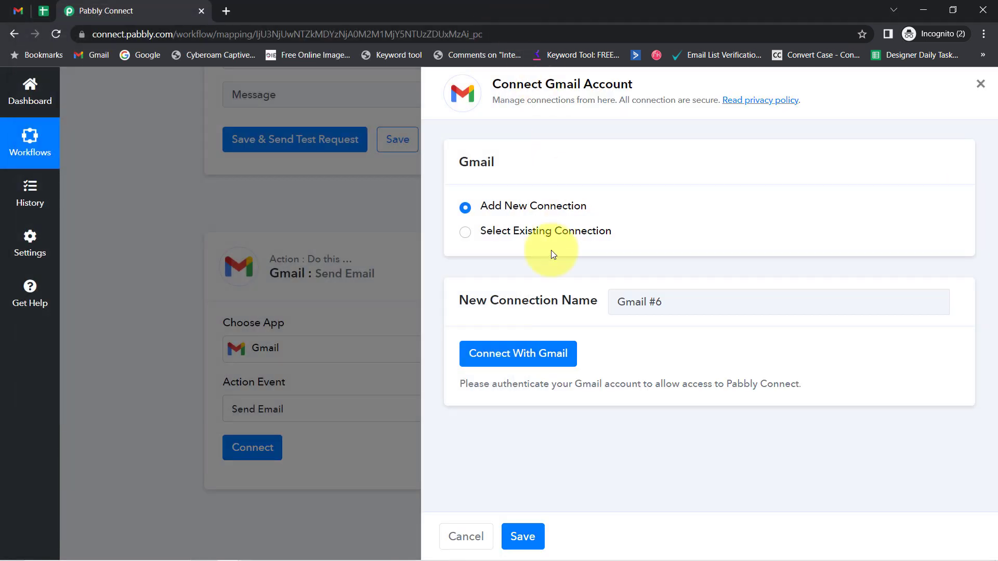
Connect the Gmail action through the existing connection Gmail #5 and save it.
left_click(551, 230)
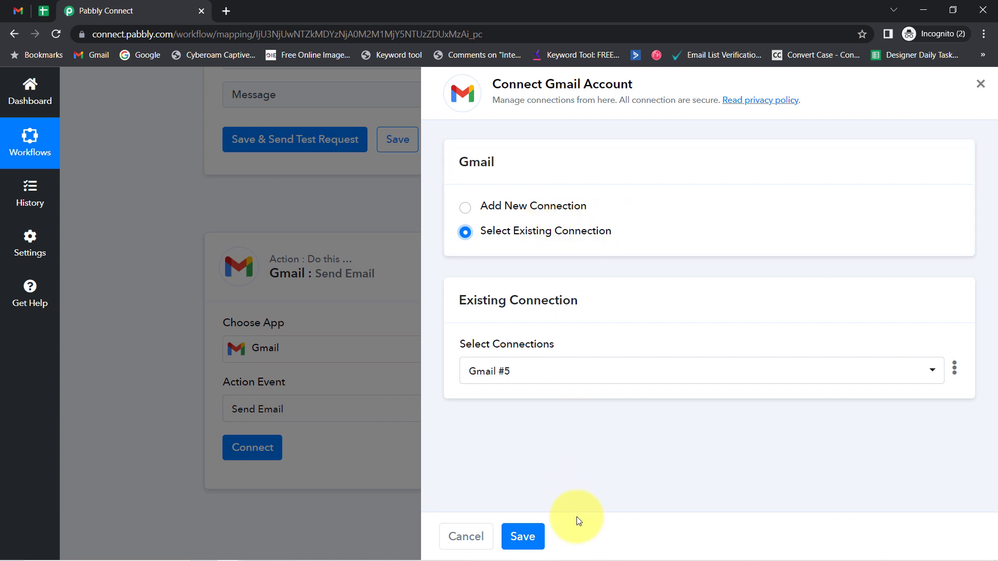
left_click(538, 536)
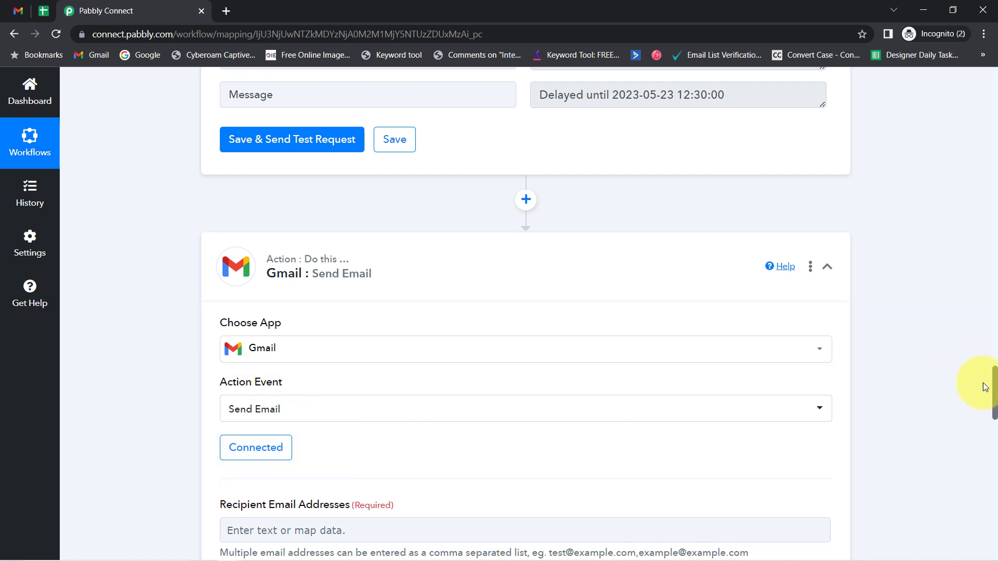
Map the Recipient Email Addresses to the RowValue Email from the Iterator by Pabbly step.
left_click_drag(994, 380, 994, 414)
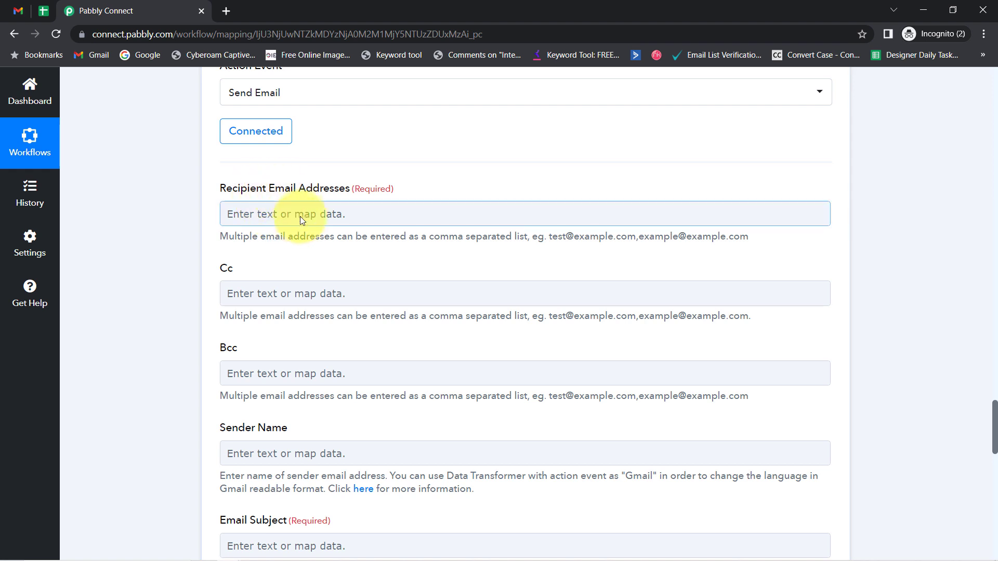
left_click(275, 212)
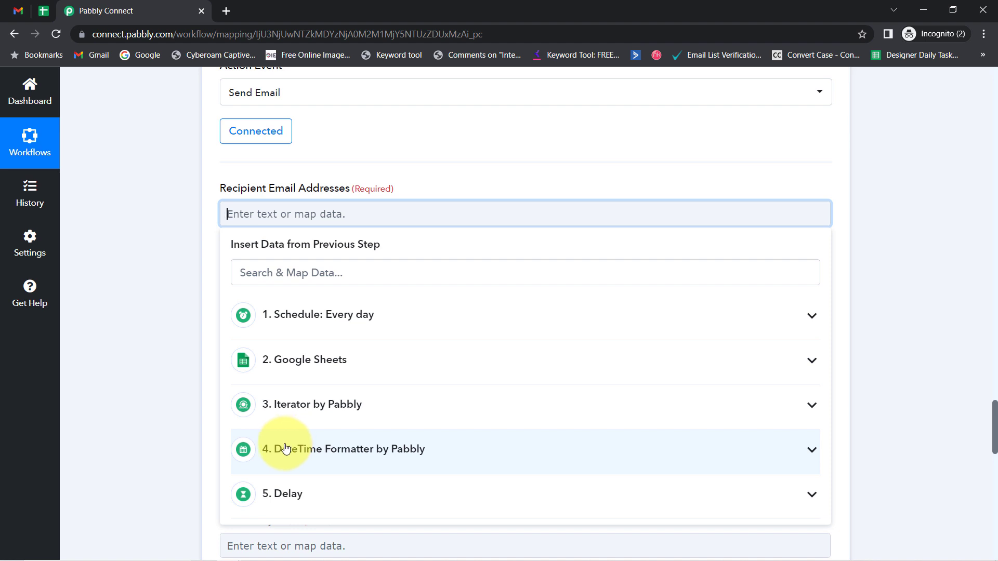
left_click(300, 415)
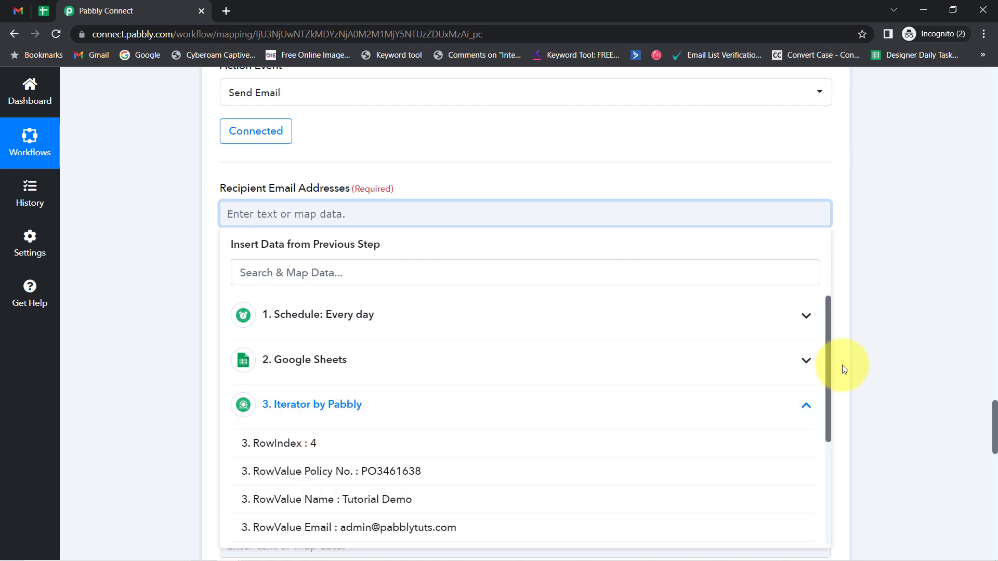
left_click_drag(827, 354, 817, 434)
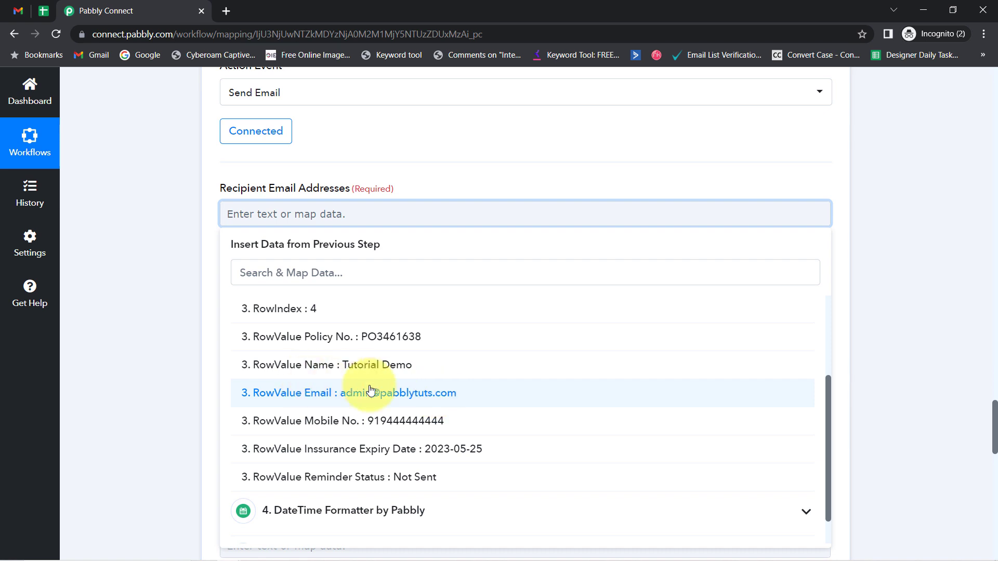
left_click(378, 400)
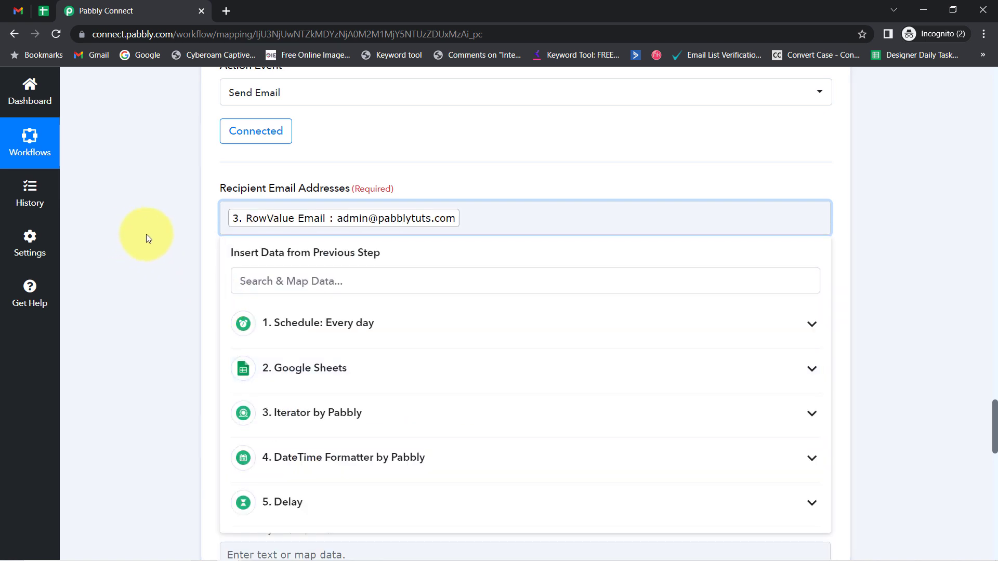
Set the Gmail action's Sender Name to "ABC Insurance Company".
left_click(146, 238)
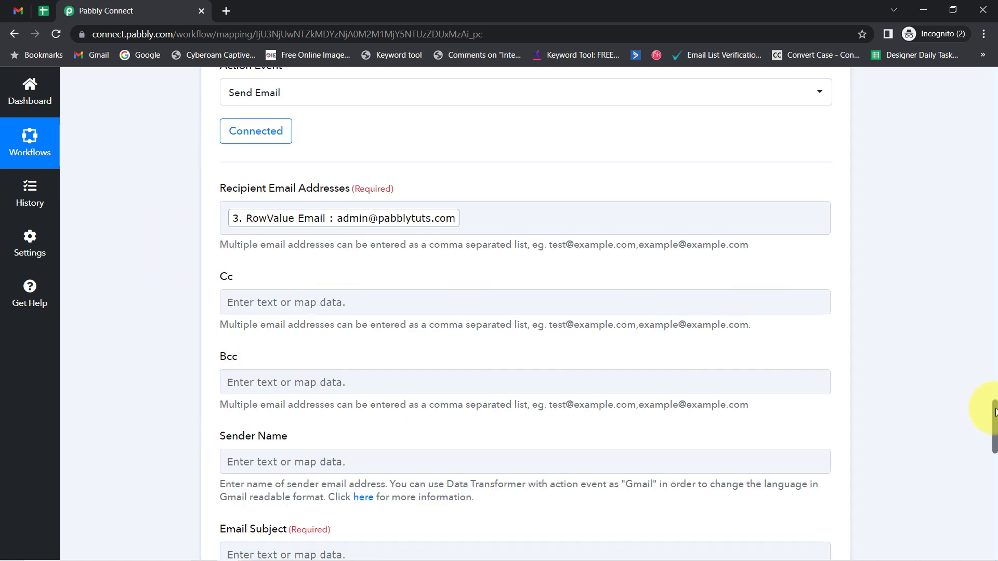
scroll(982, 412, "down", 5)
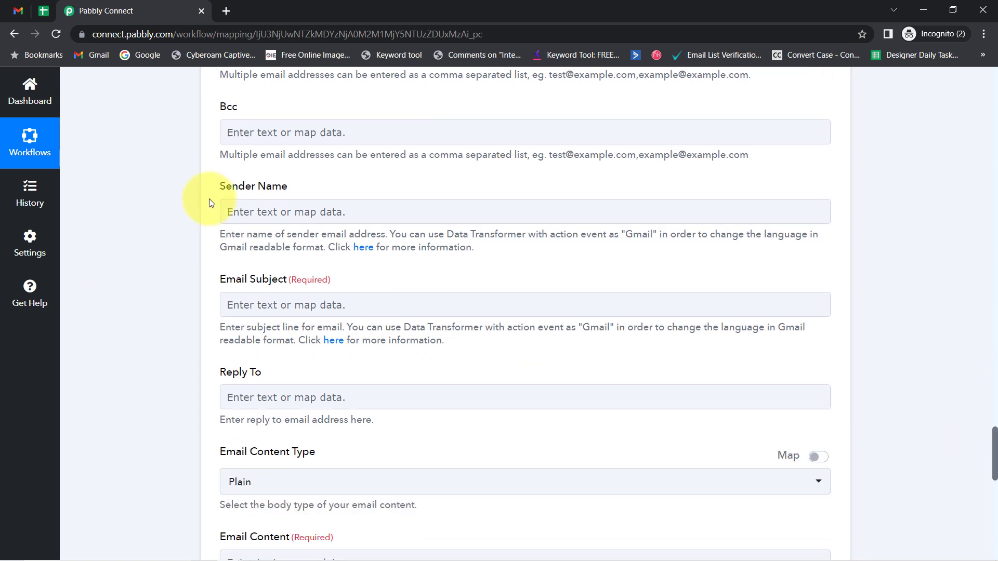
left_click(230, 213)
type("ABC")
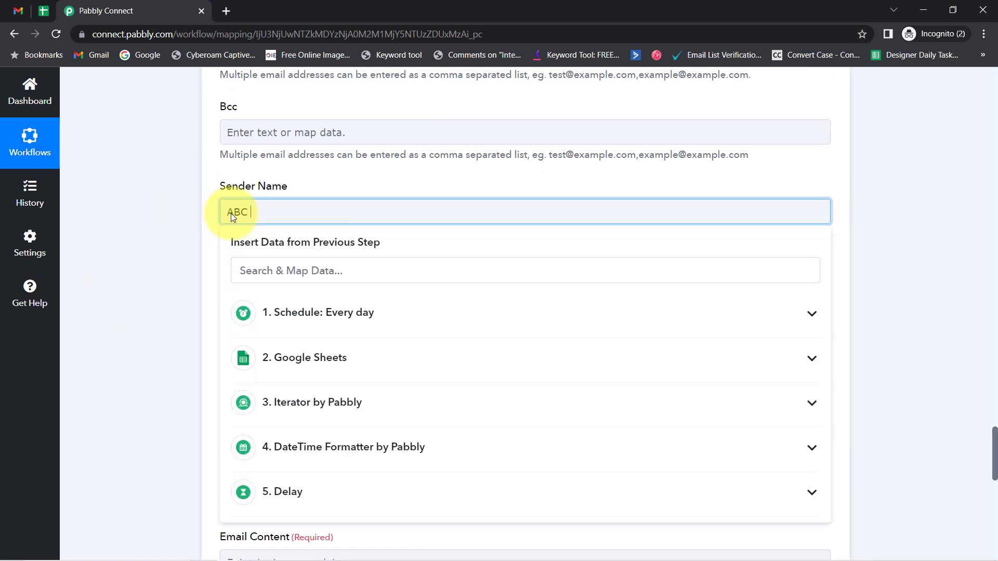
type(" Insurance Company")
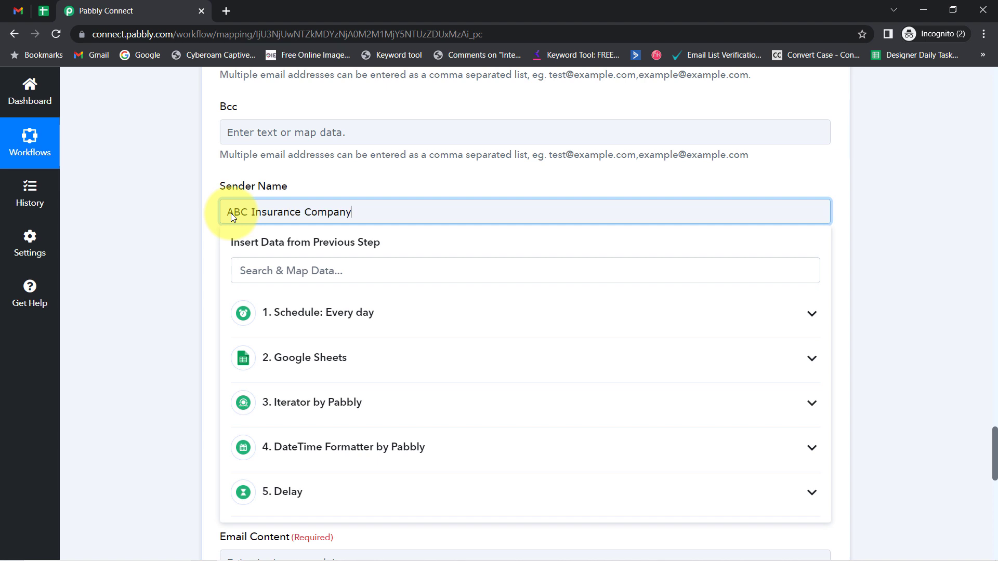
left_click(177, 205)
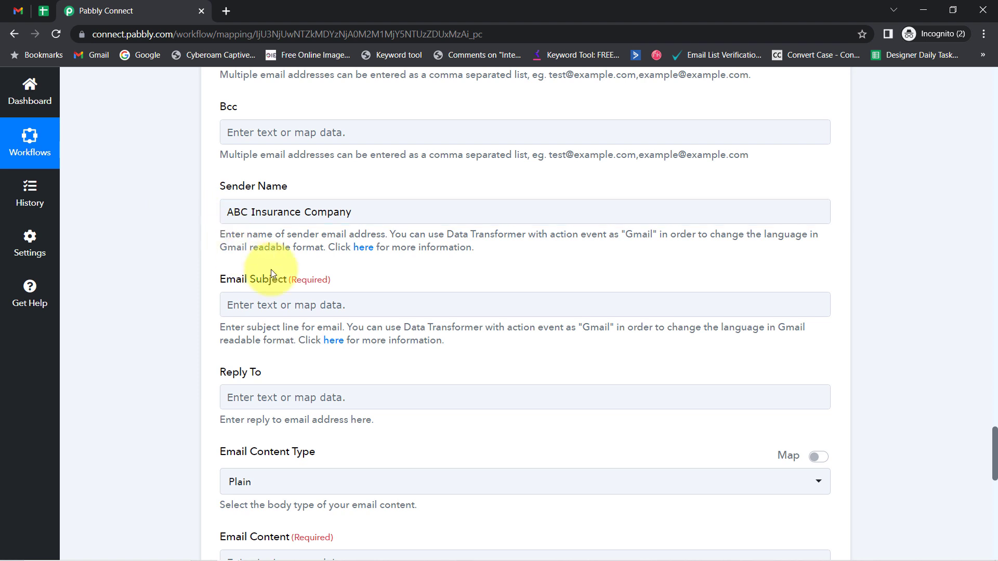
Copy the subject "Reminder to Renew your Insurance Policy" from the open Gmail message into the Email Subject in Pabbly Connect.
left_click(254, 311)
left_click(21, 8)
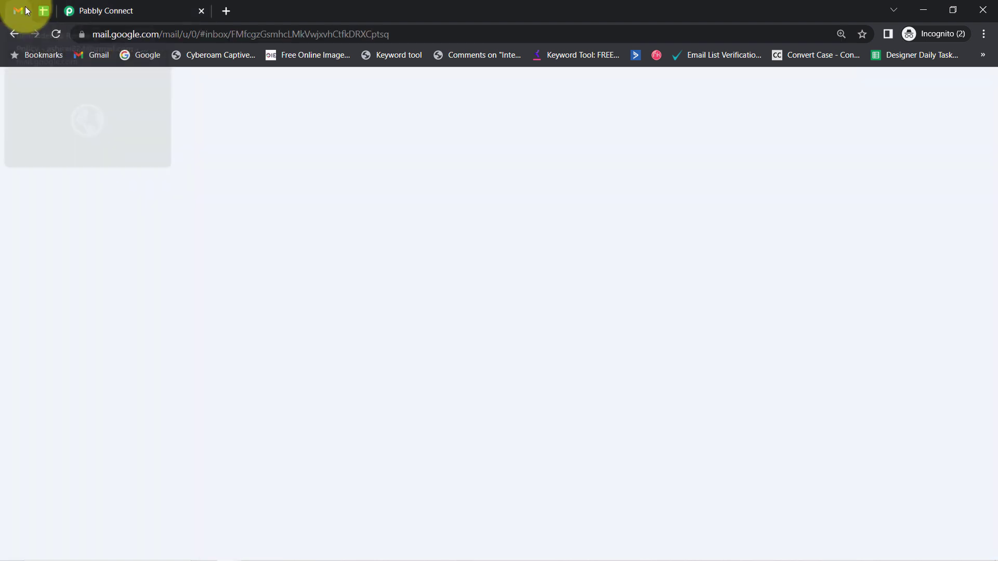
triple_click(134, 185)
key("ctrl+c")
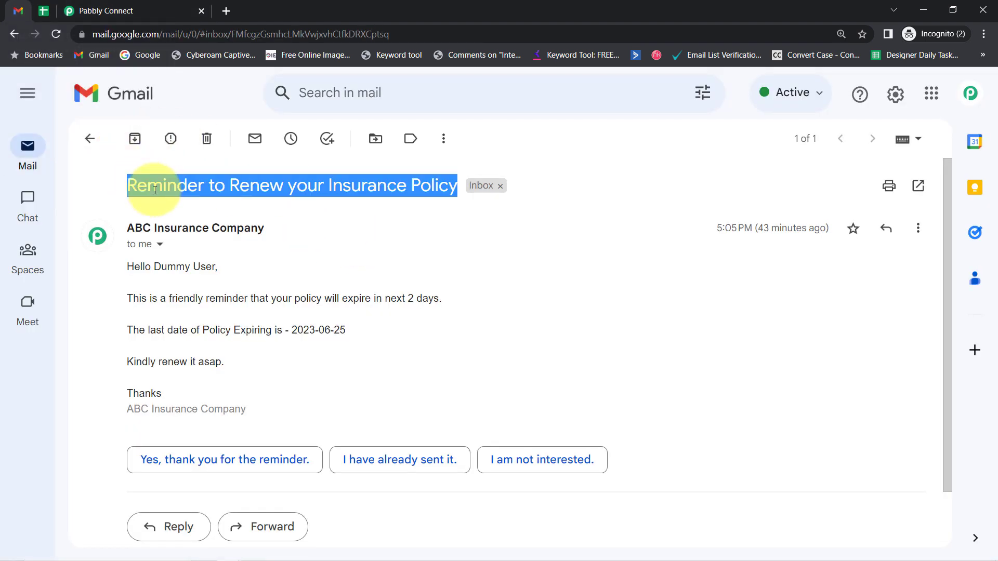
left_click(151, 6)
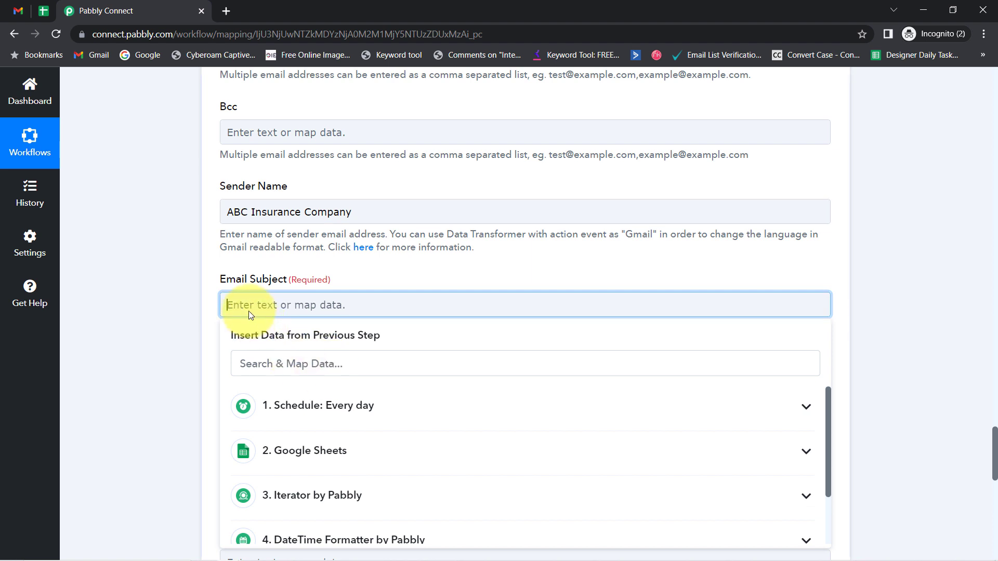
key("ctrl+v")
left_click(141, 345)
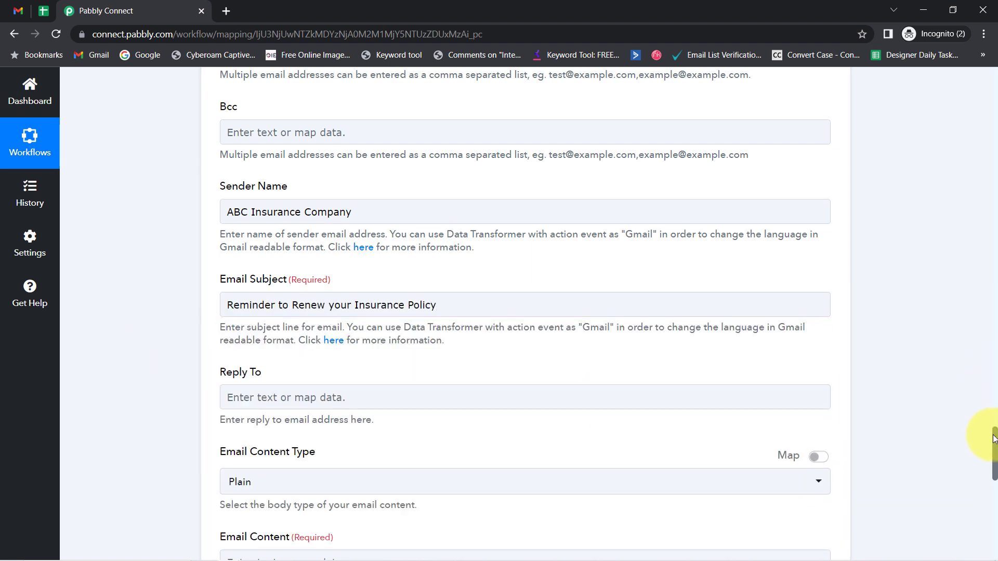
Copy the full reminder message from the unsaved brochures Notepad file into the Gmail action's Email Content.
left_click_drag(993, 439, 993, 482)
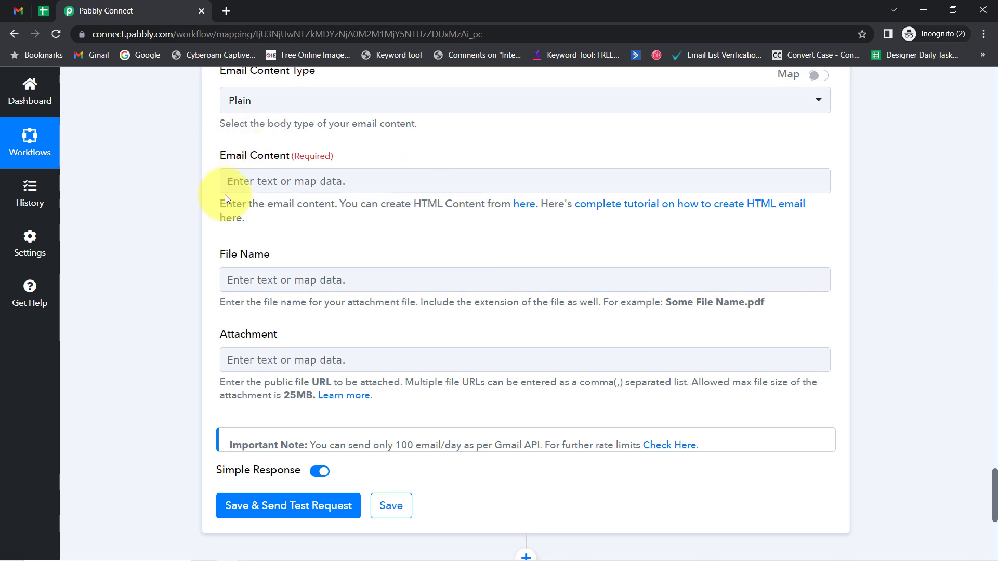
mouse_move(292, 555)
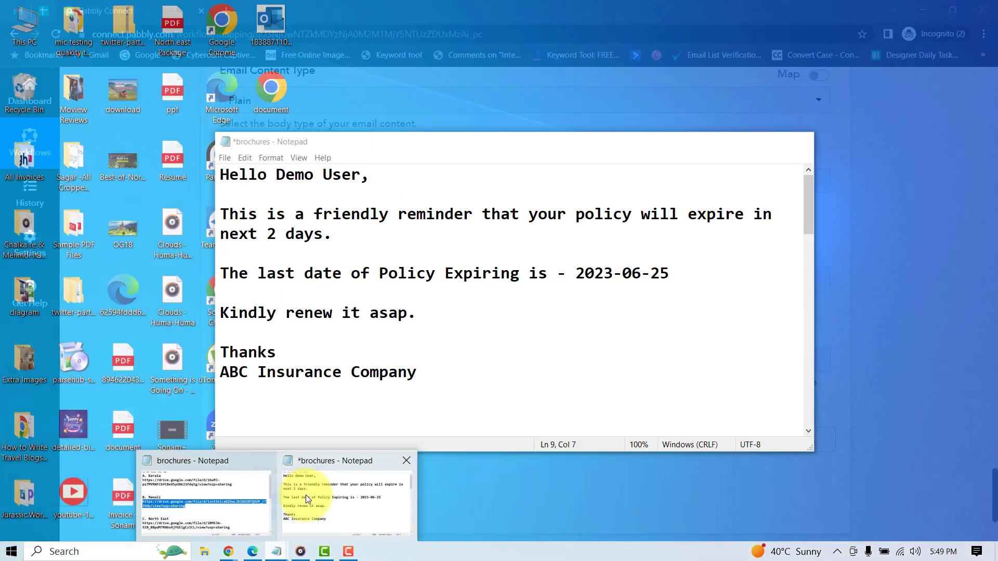
left_click(305, 495)
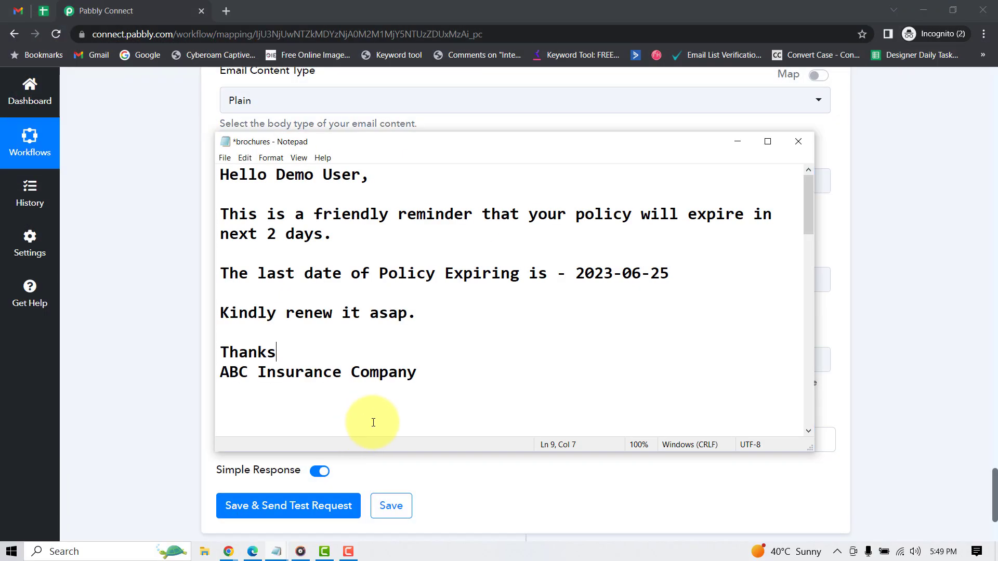
left_click_drag(423, 372, 187, 168)
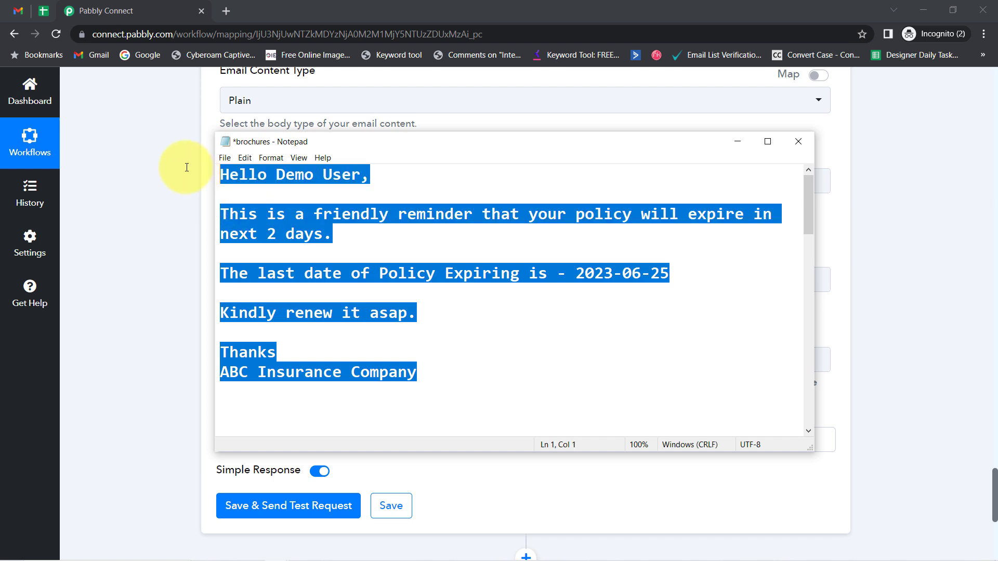
key("ctrl+c")
left_click(158, 199)
left_click(254, 186)
key("ctrl+v")
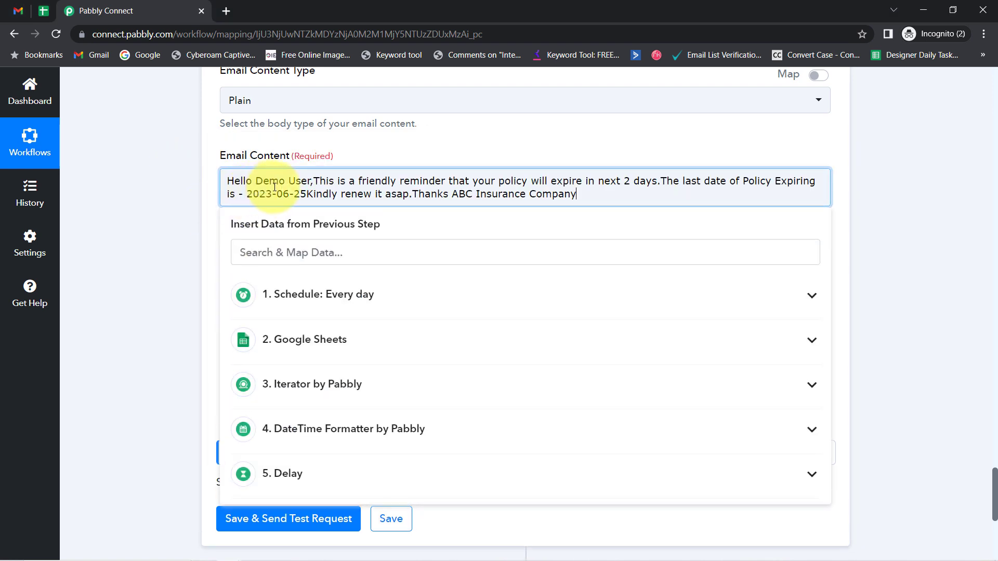
Separate the greeting from the email body with a blank line and replace "Demo User" with the Iterator's RowValue Name.
key("Return")
key("Return")
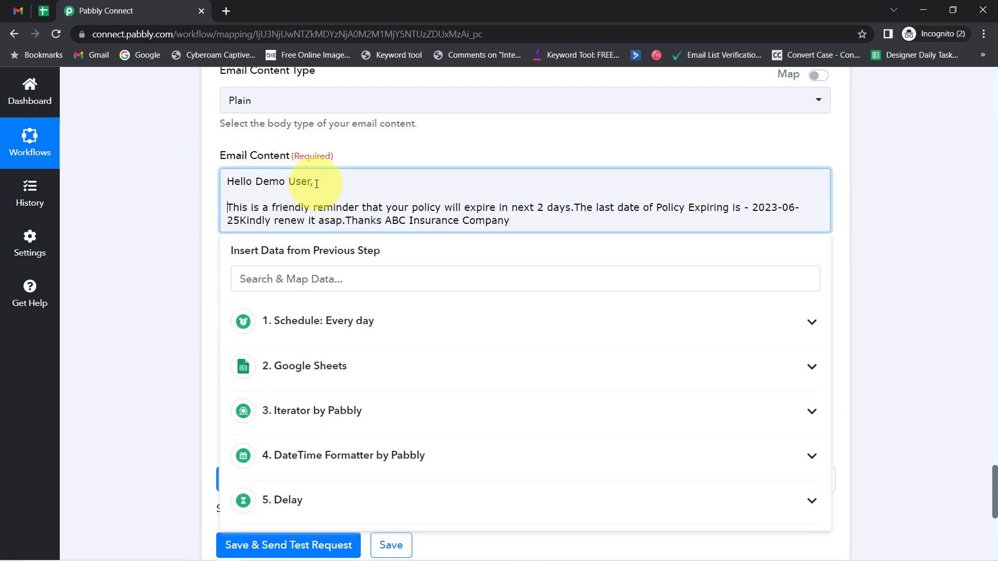
left_click_drag(257, 184, 310, 184)
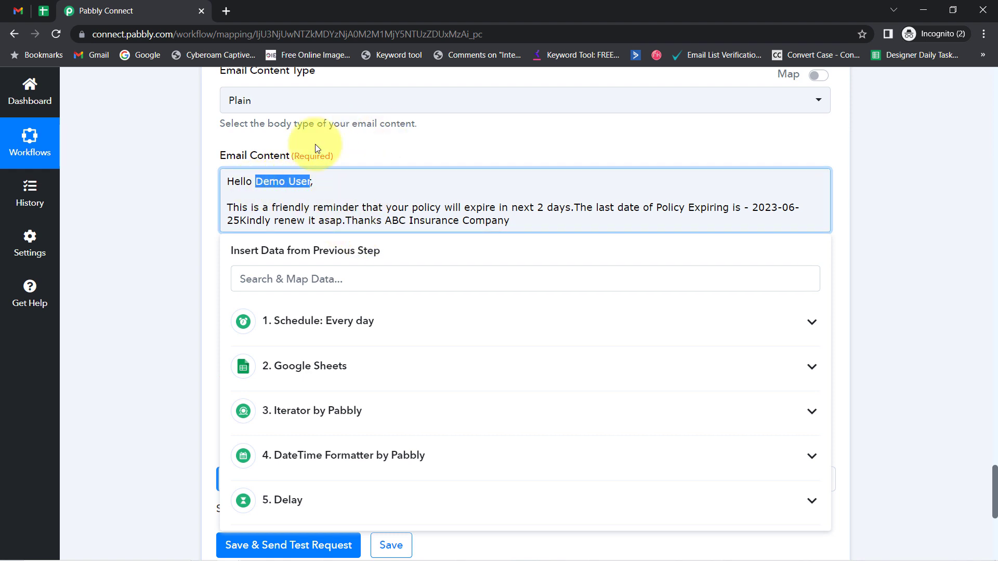
key("BackSpace")
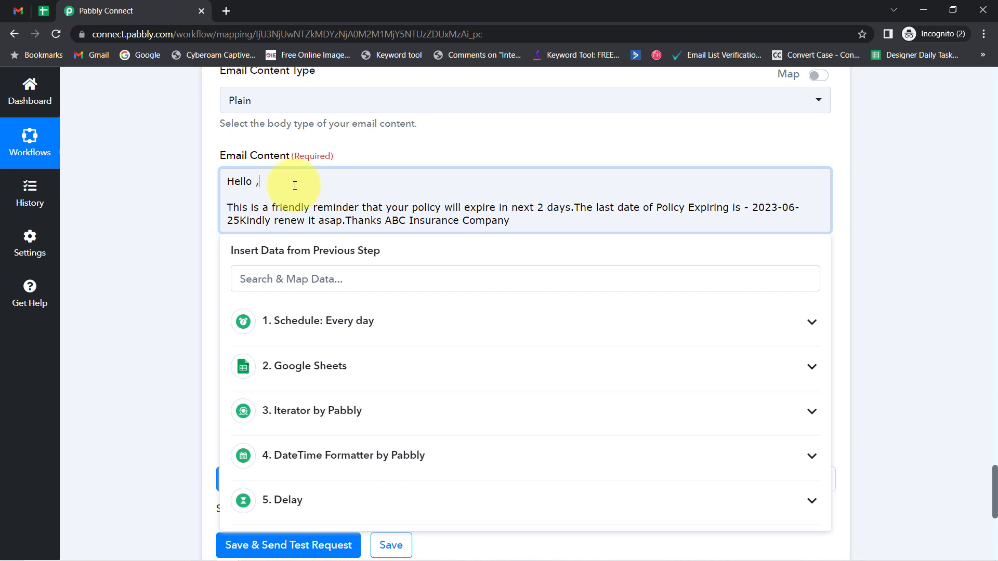
left_click(255, 276)
left_click(285, 411)
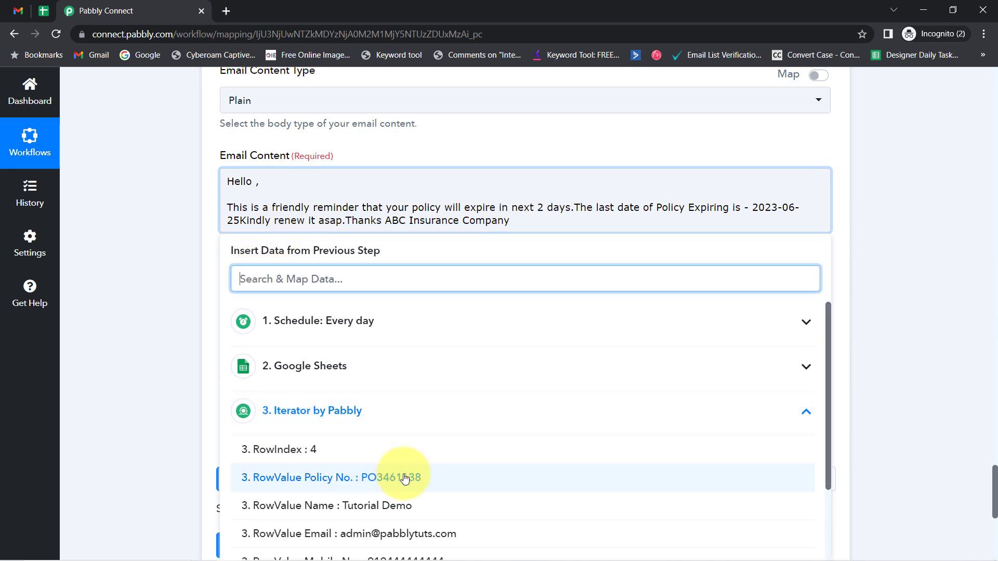
left_click(340, 515)
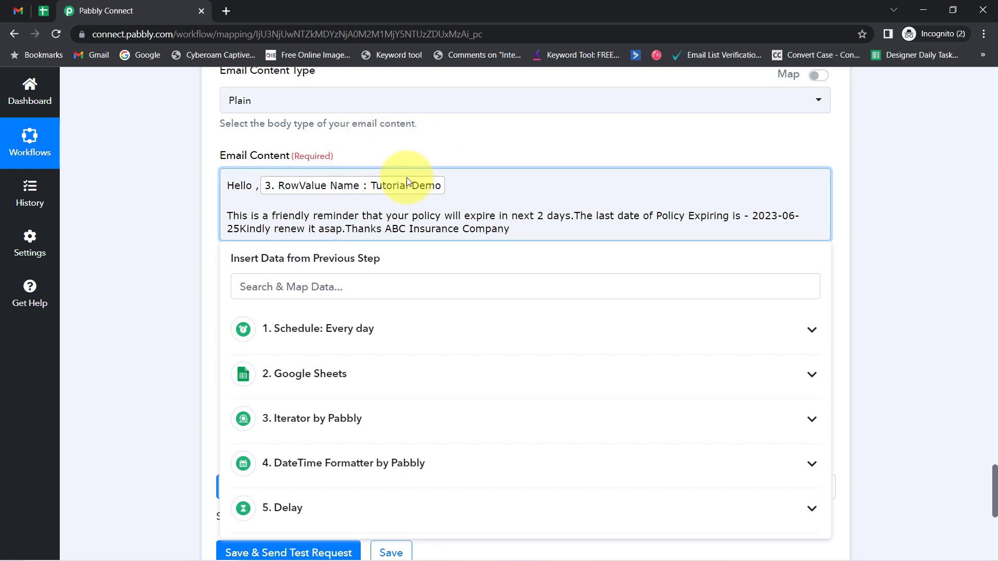
Start a new paragraph at "The last date of Policy Expiring is" in the email content, leaving a blank line before it.
left_click_drag(250, 216, 406, 214)
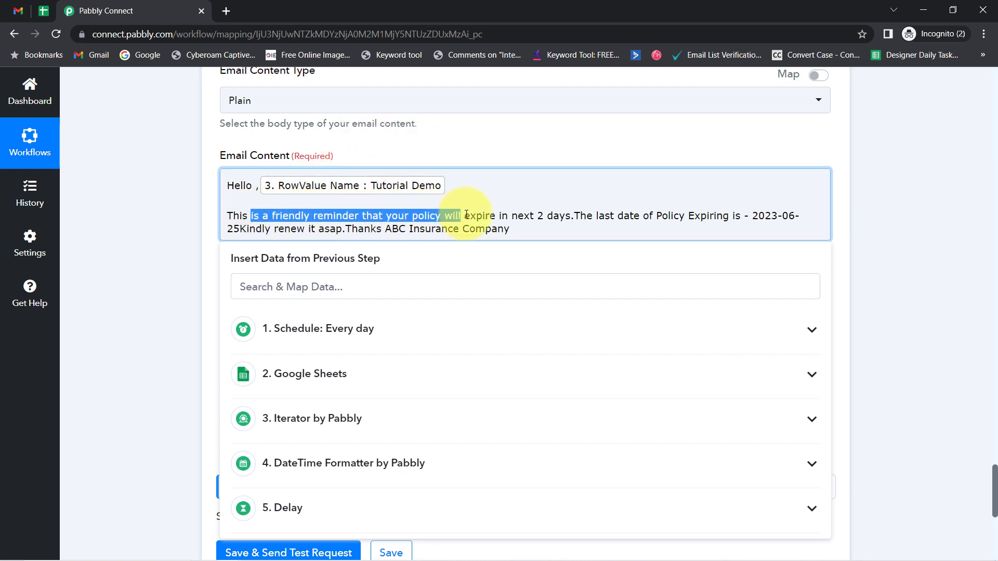
left_click(560, 216)
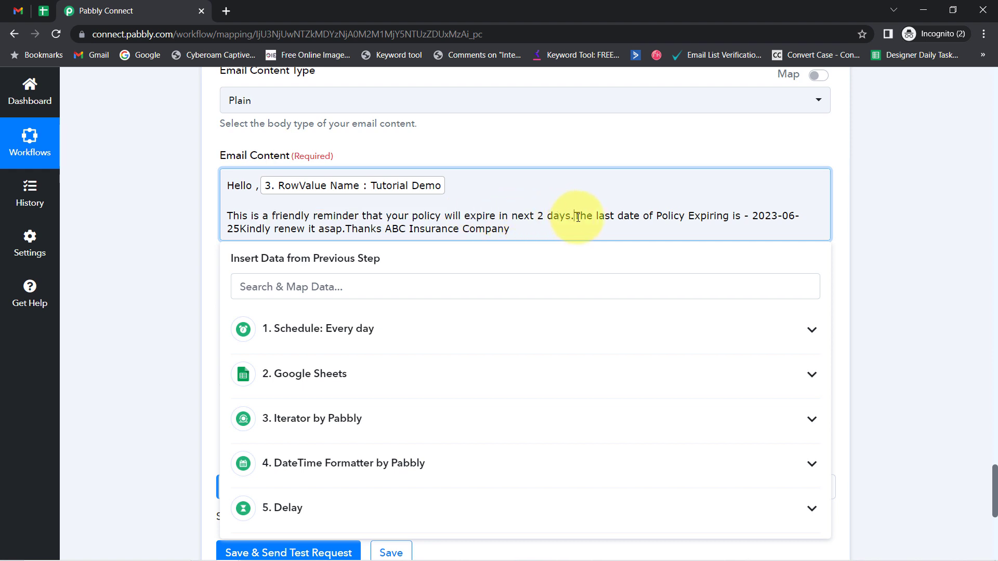
key("Return")
key("Return")
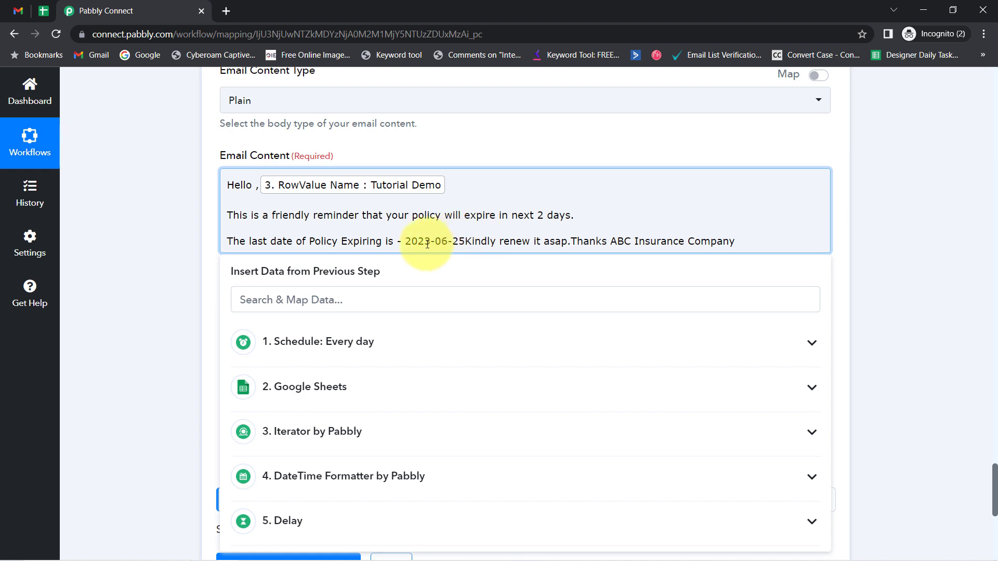
Move "Kindly renew it asap." to its own paragraph and replace the fixed expiry date with the Iterator's RowValue Inssurance Expiry Date.
left_click_drag(424, 241, 469, 240)
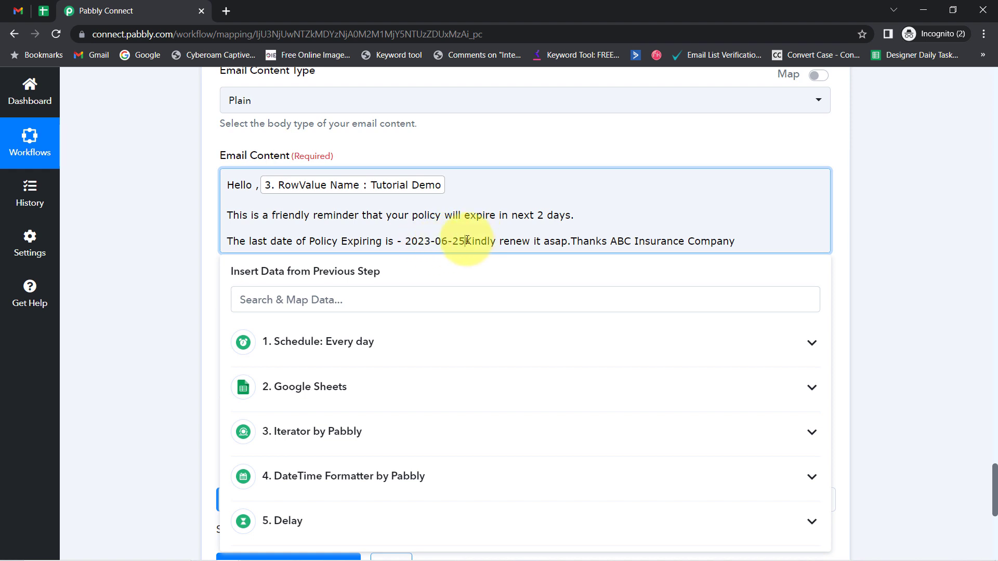
key("Return")
key("Return")
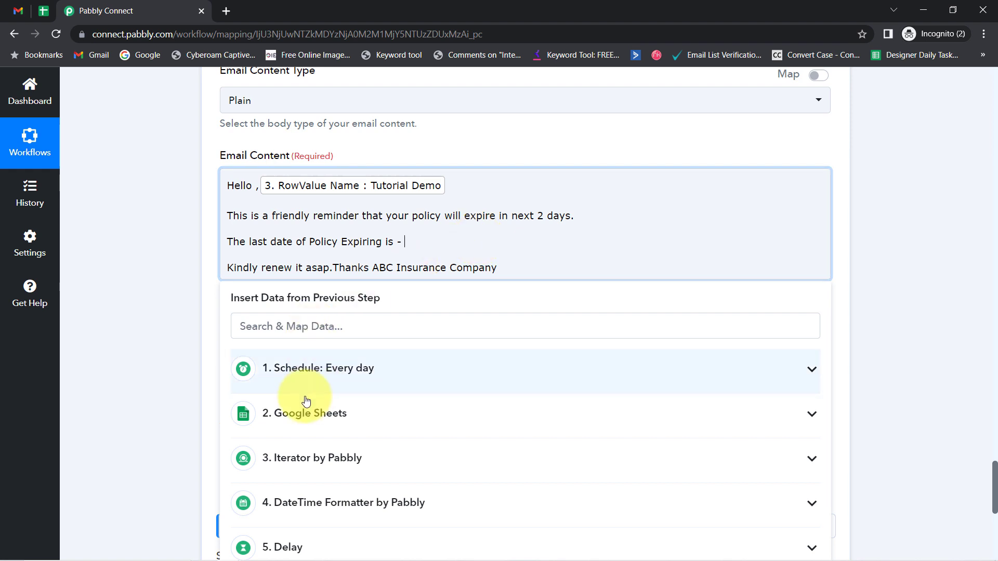
left_click(348, 459)
scroll(348, 458, "down", 3)
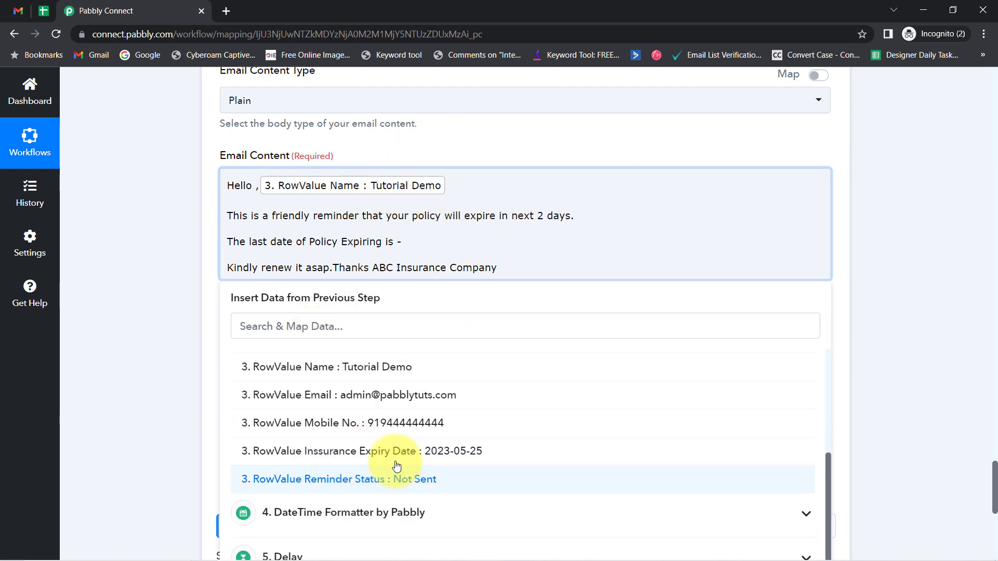
left_click(453, 452)
left_click(159, 317)
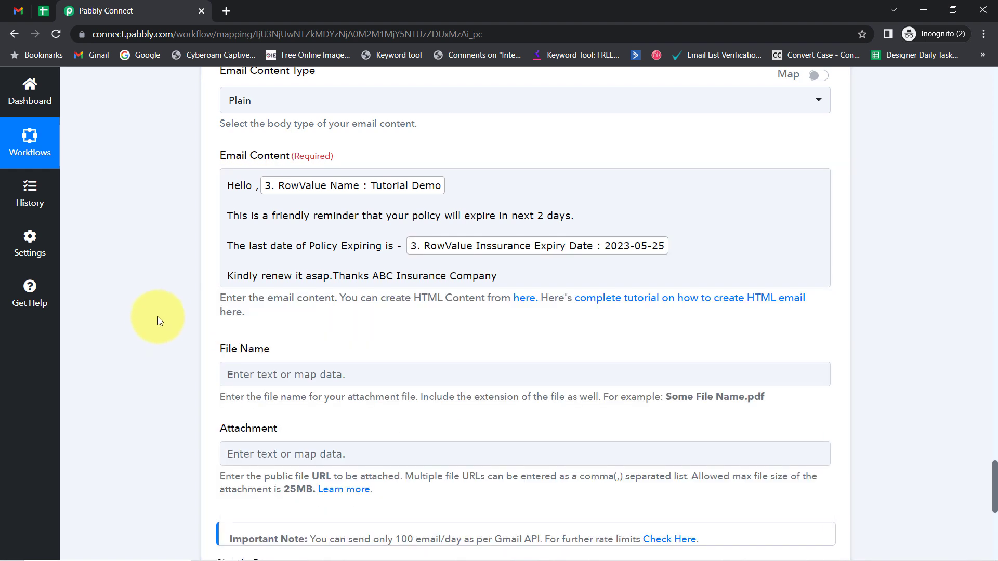
Put the closing "Thanks ABC Insurance Company" in its own paragraph after a blank line in the email content.
left_click(338, 278)
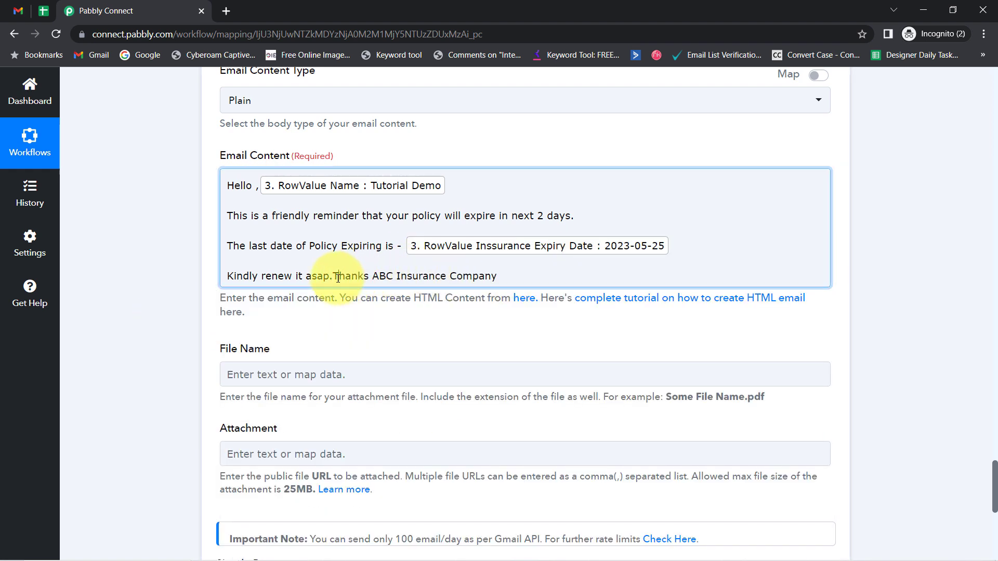
key("Return")
key("Return")
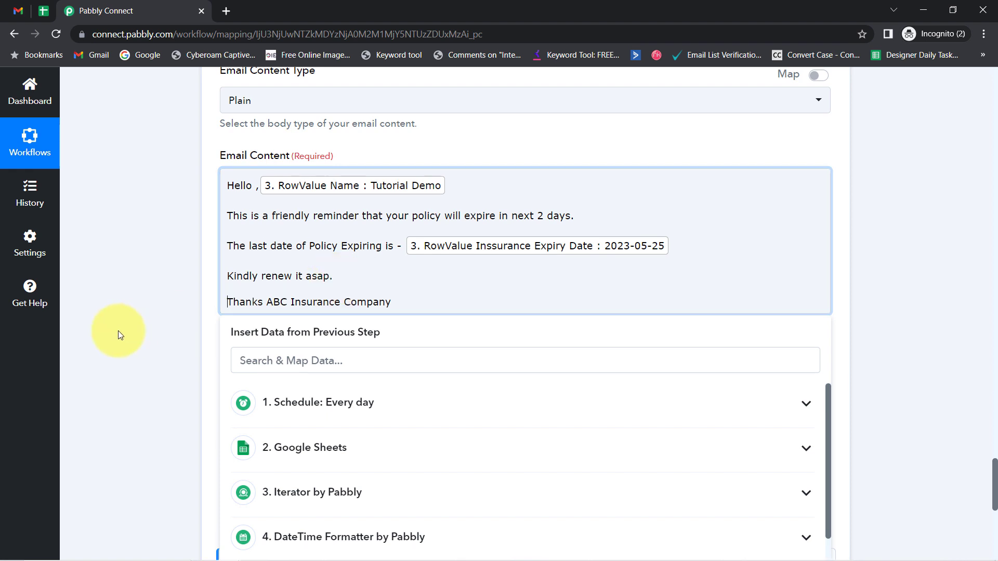
left_click(116, 332)
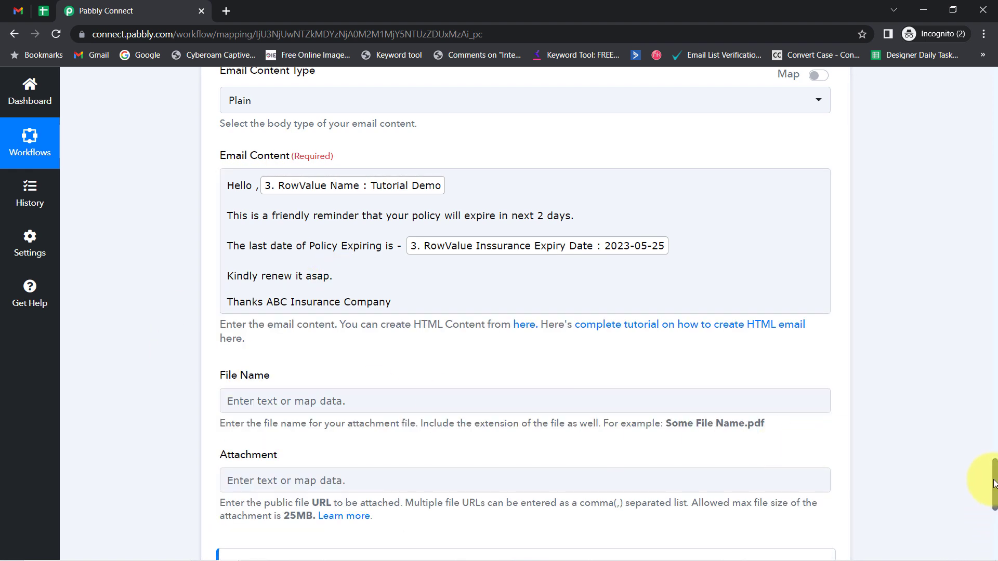
Delete the old reminder email in Gmail, and save the Send Email action in Pabbly Connect with a test request.
left_click_drag(993, 484, 994, 508)
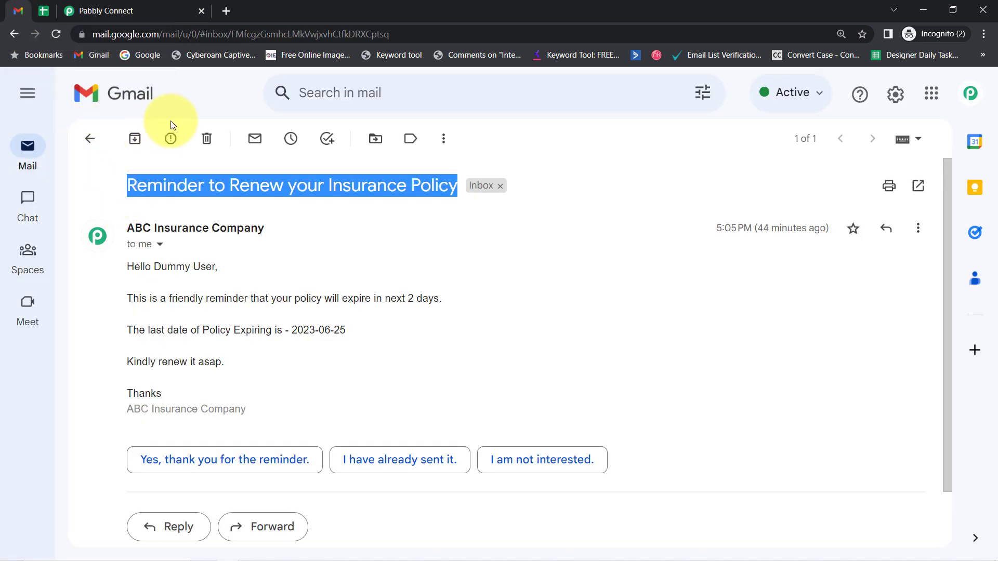
left_click(207, 140)
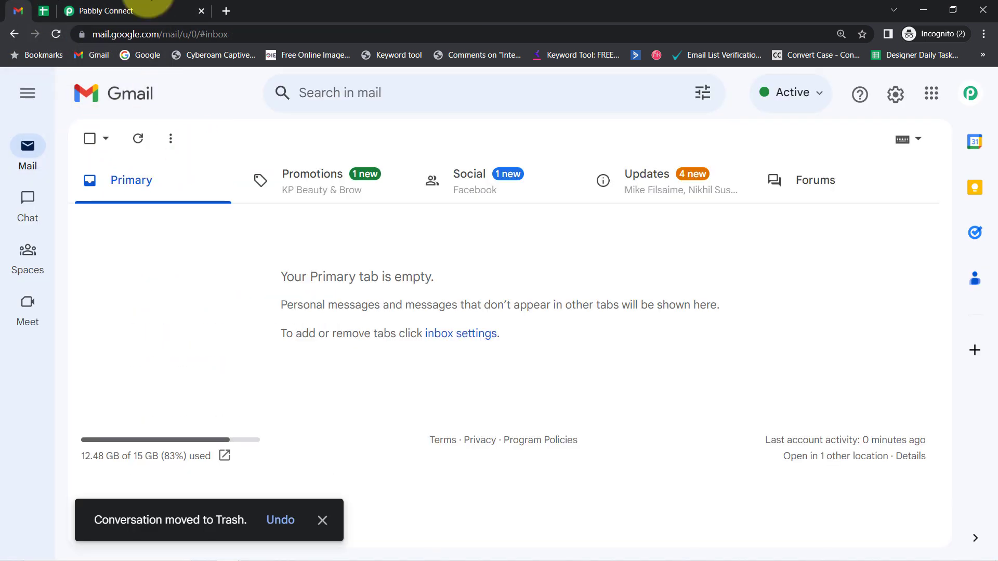
left_click(130, 11)
left_click(267, 404)
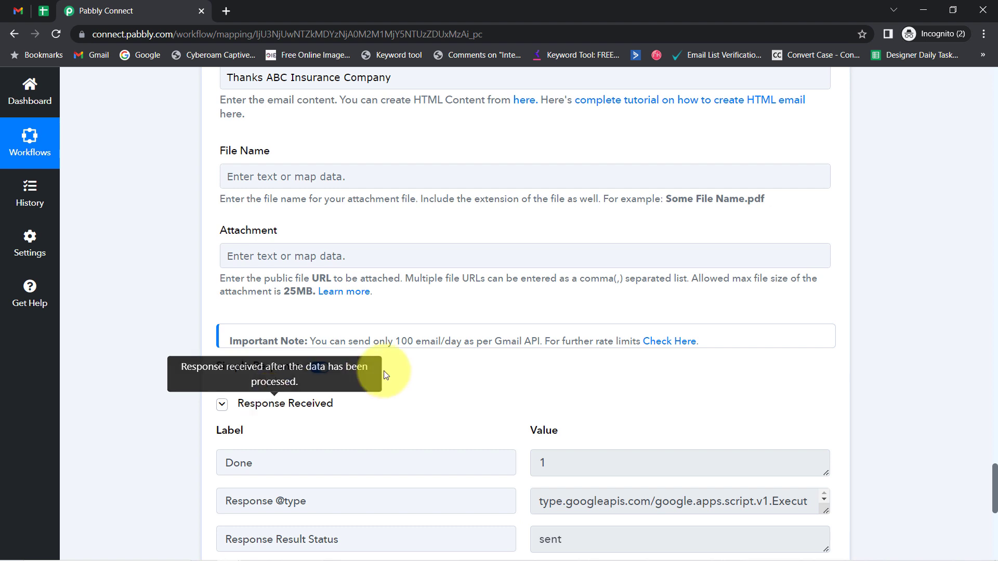
Open the newly received renewal reminder in the Gmail inbox and check the mapped client name in its greeting.
left_click(18, 10)
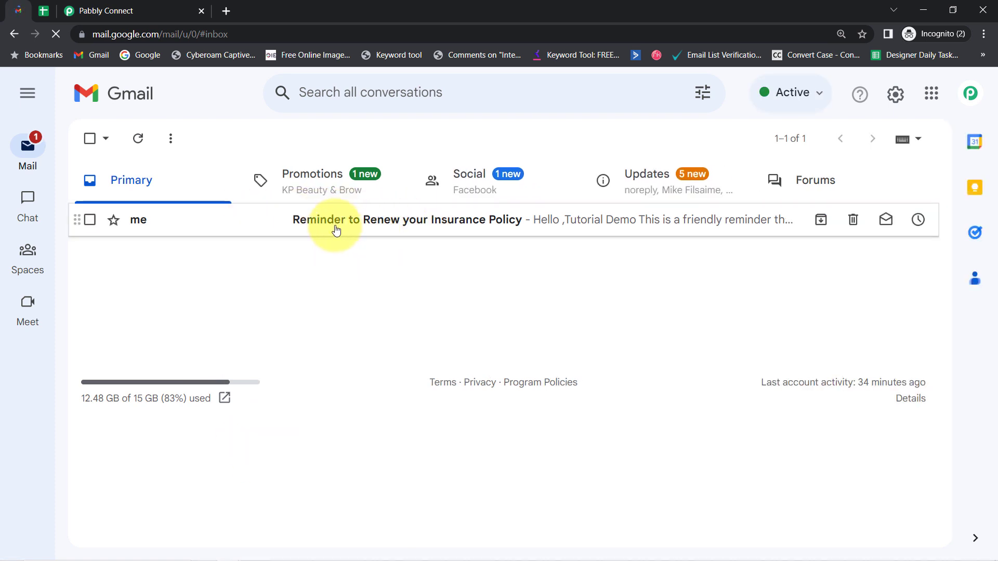
left_click(463, 221)
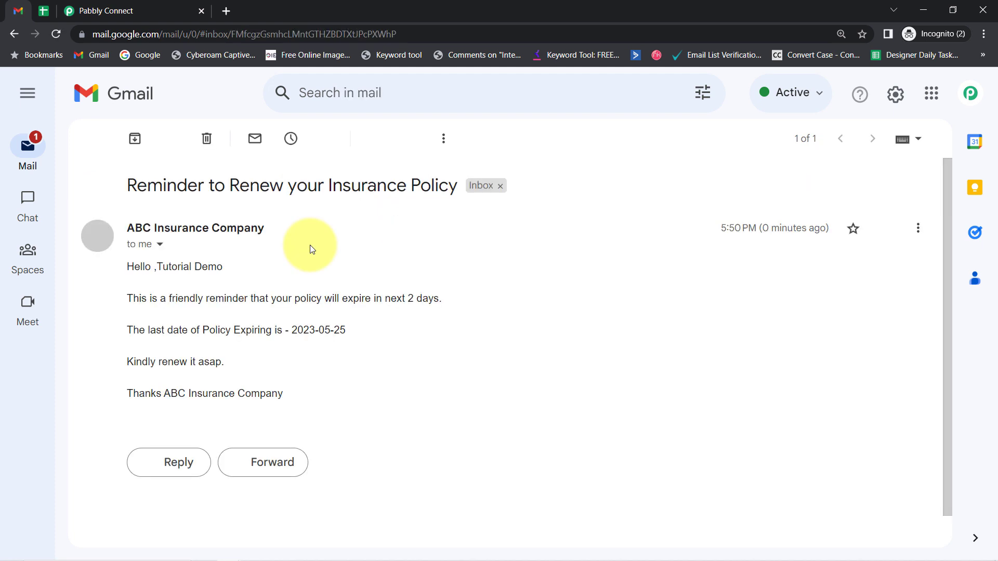
left_click_drag(141, 269, 252, 267)
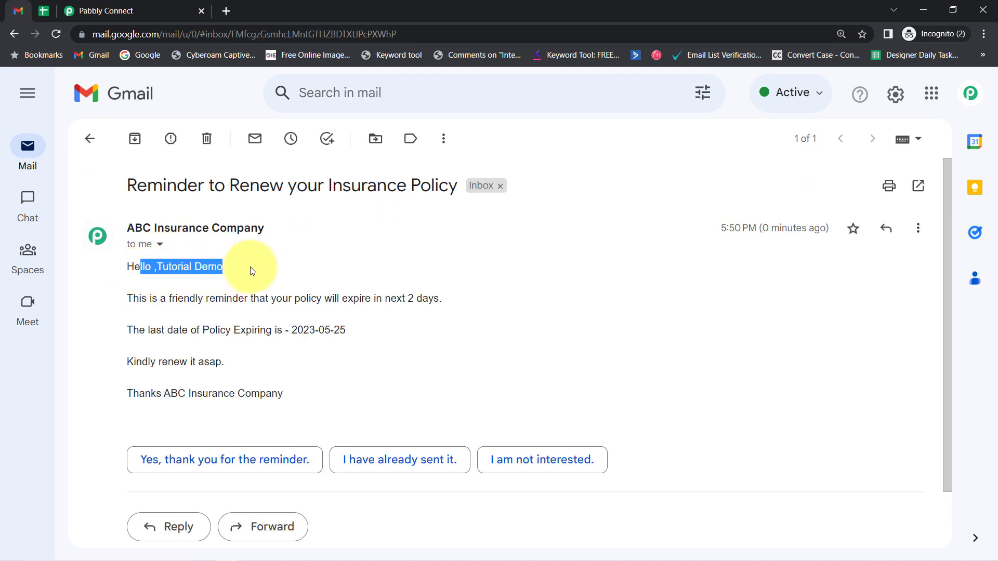
Review the reminder email's two-day expiry notice, policy expiry date, renewal request and closing in Gmail.
left_click(160, 278)
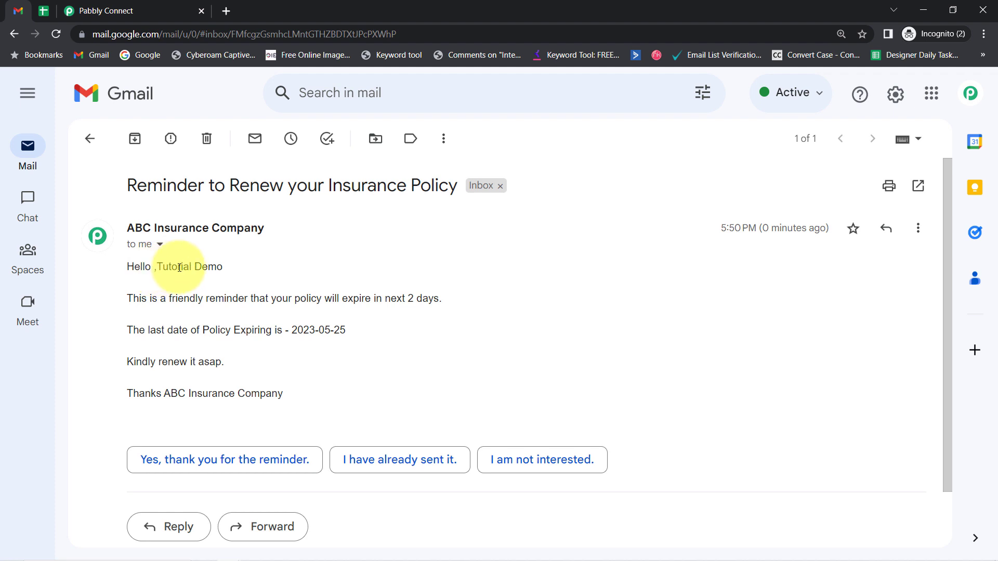
left_click_drag(149, 298, 431, 302)
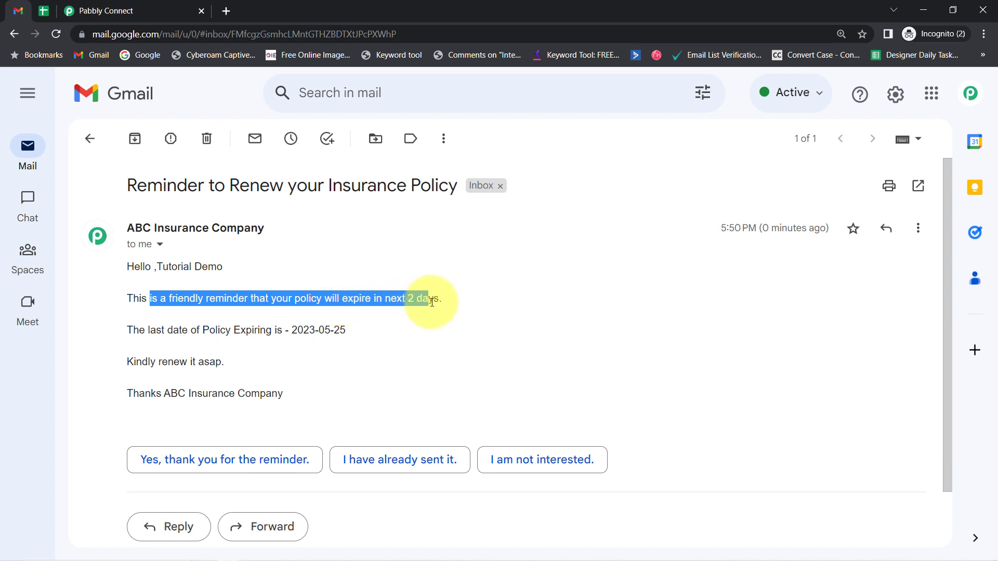
left_click_drag(146, 330, 225, 326)
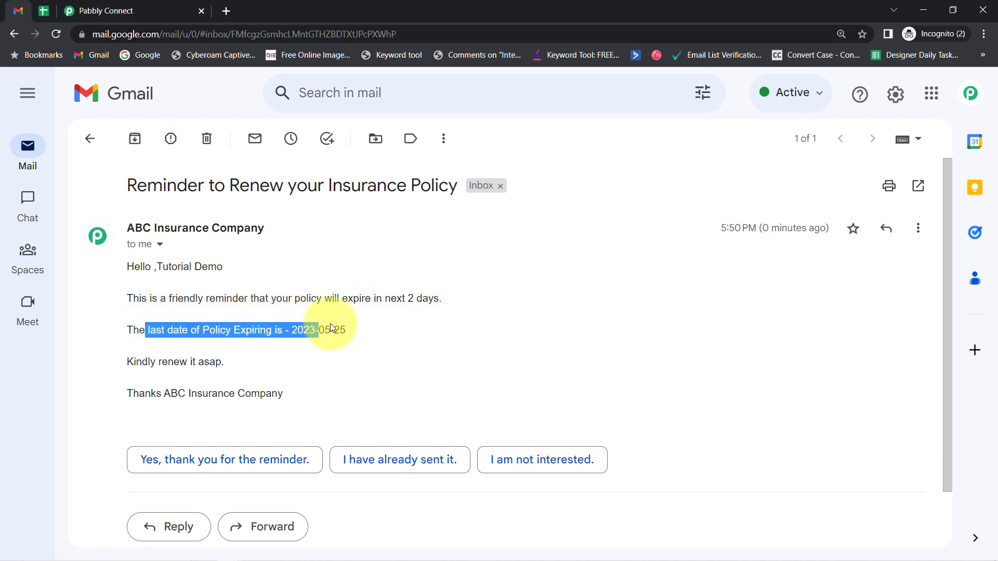
left_click_drag(341, 328, 344, 329)
left_click_drag(161, 361, 211, 362)
left_click_drag(159, 393, 259, 393)
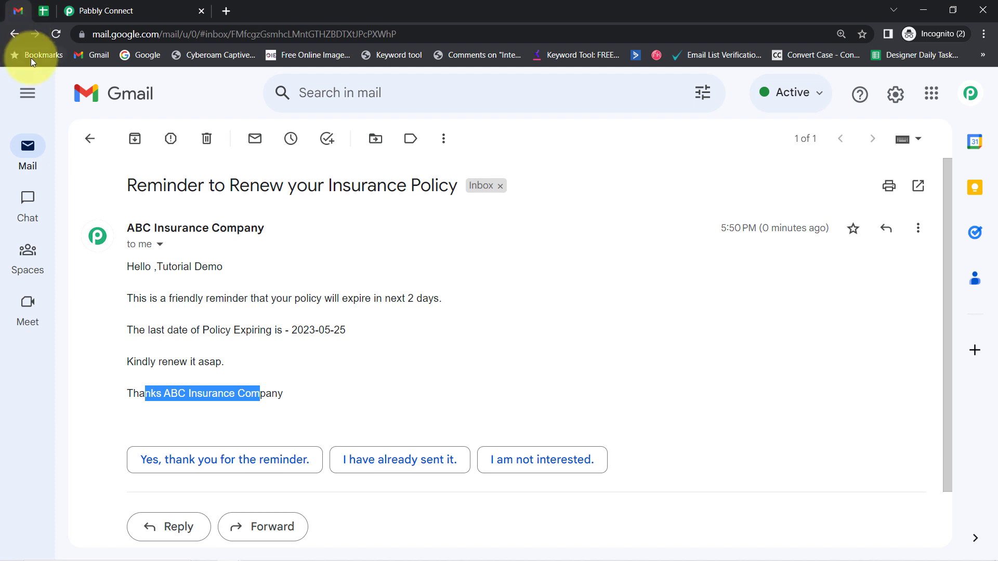
left_click(101, 10)
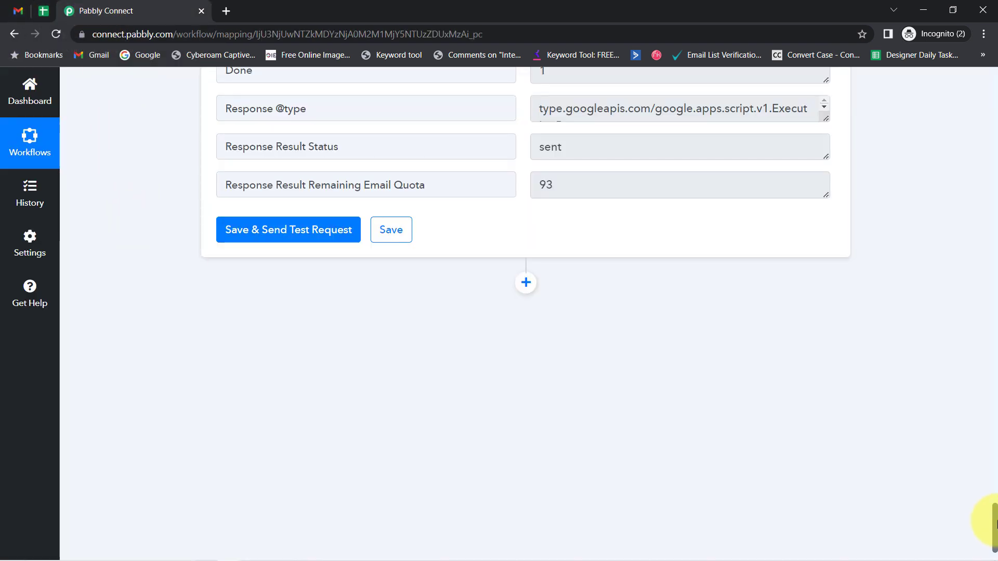
left_click_drag(995, 523, 995, 464)
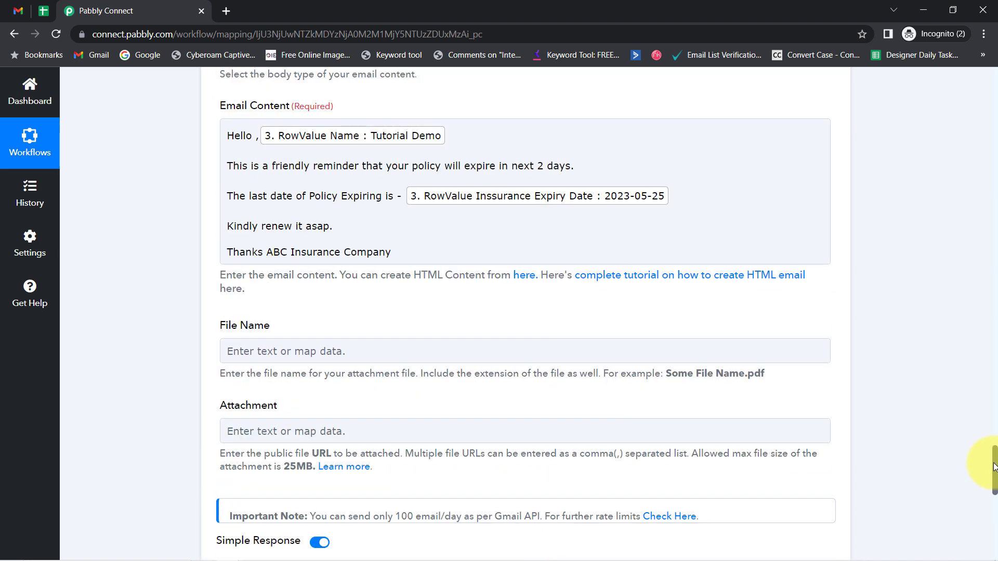
left_click(268, 252)
key("Return")
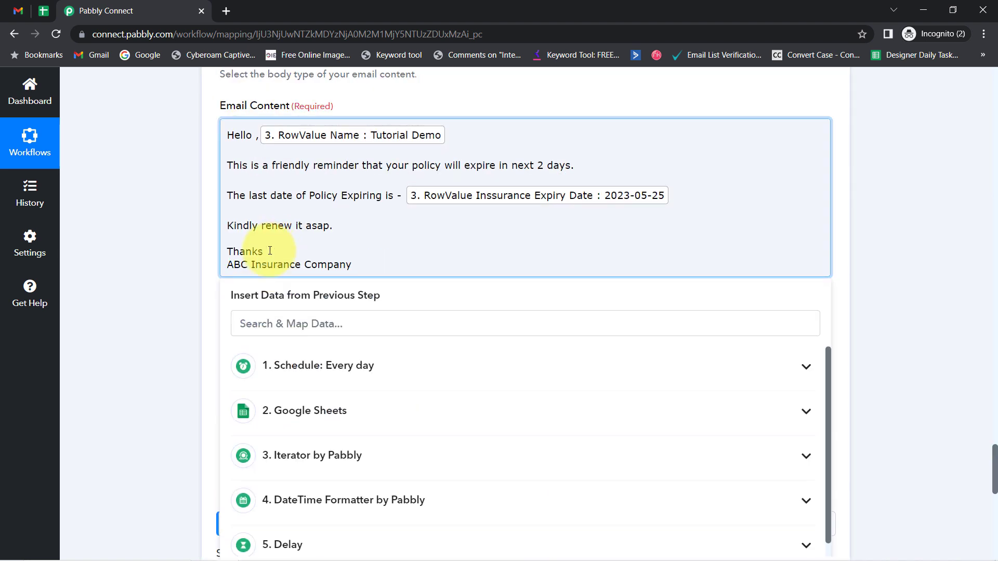
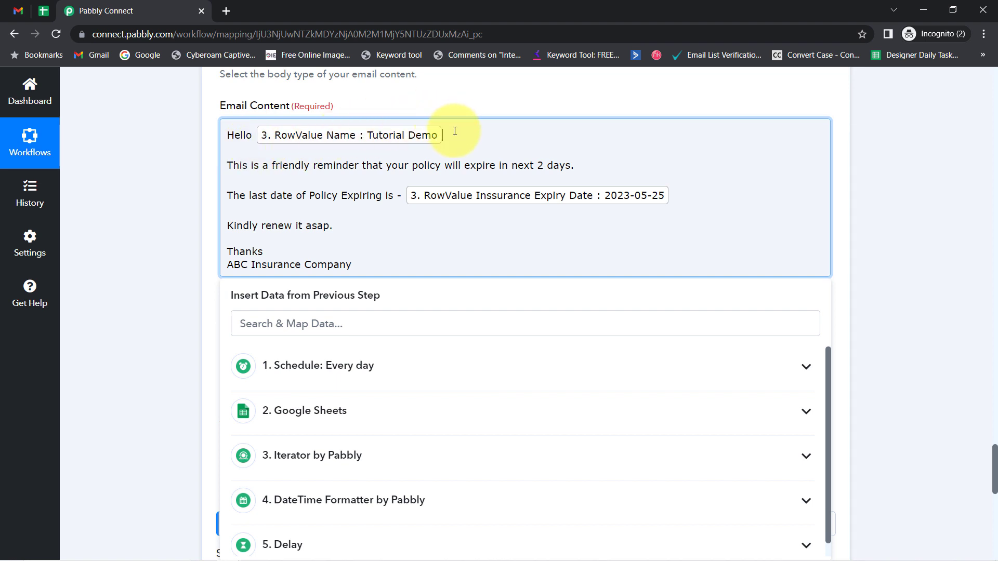
Compare the received Gmail reminder with the client name and expiry date in row 4 of the Insurance Client List sheet.
left_click(20, 10)
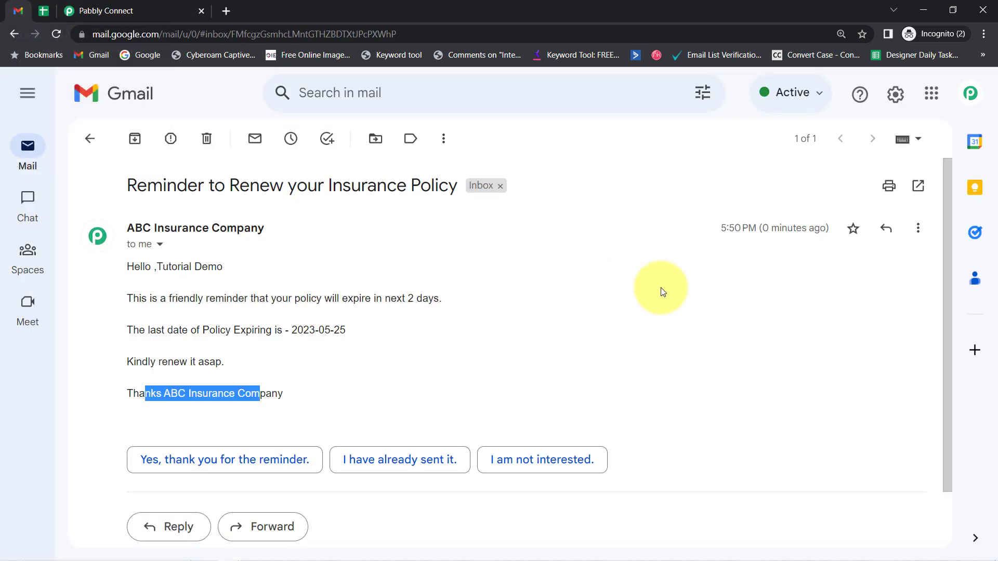
left_click(44, 10)
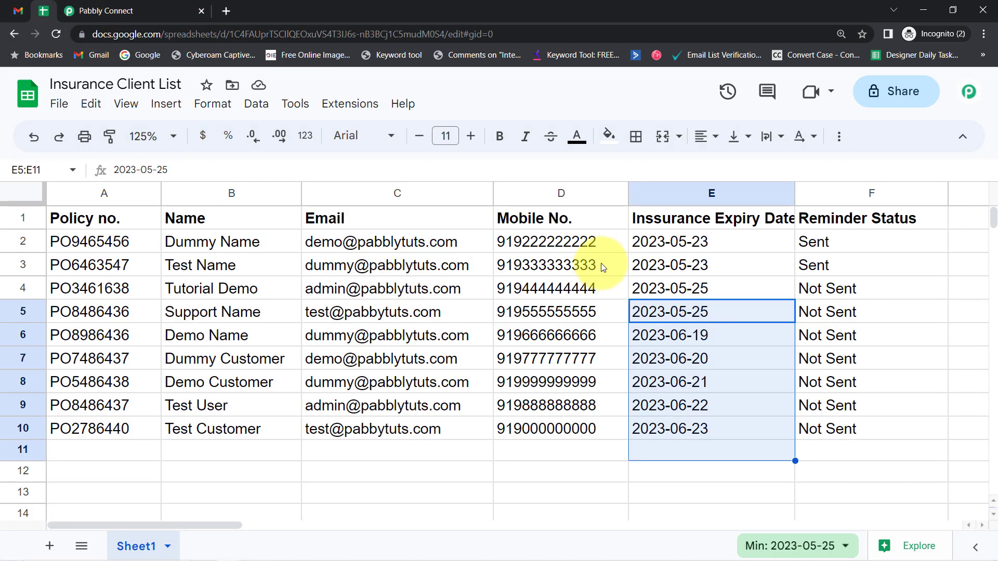
left_click(744, 286)
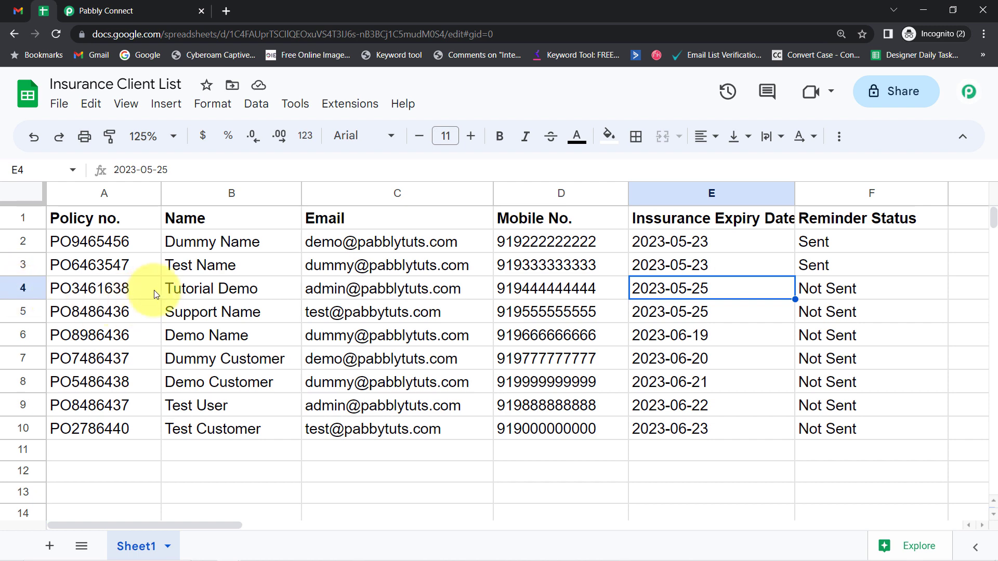
left_click(199, 292)
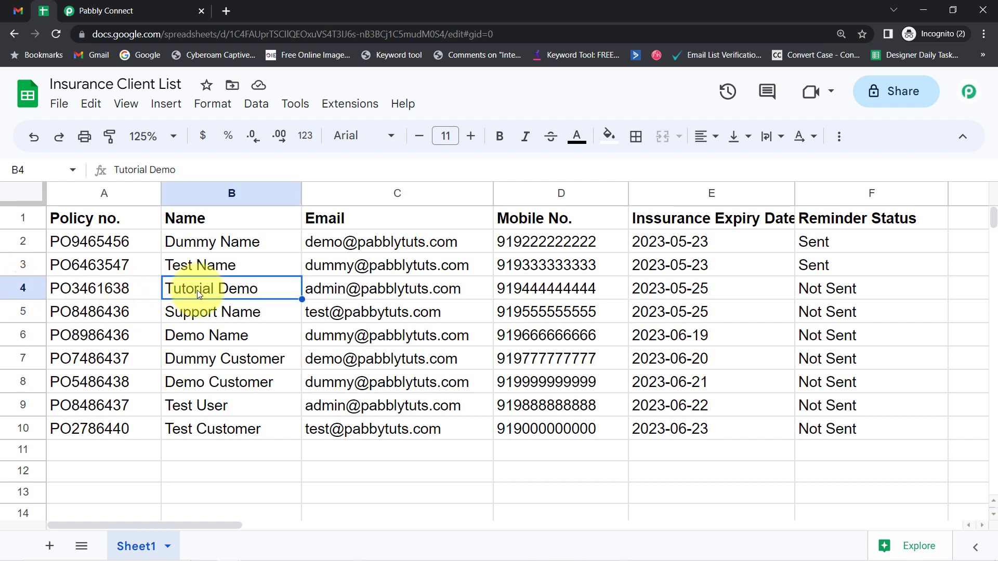
Review the daily schedule trigger and the Lookup Spreadsheet Rows settings for the lookup column and value in Pabbly Connect.
left_click(133, 7)
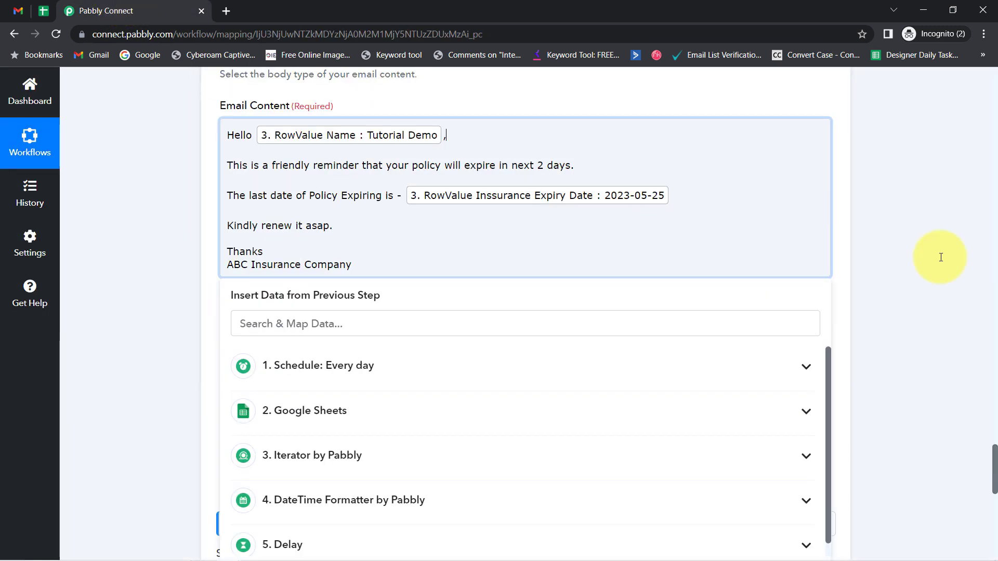
left_click_drag(994, 471, 980, 11)
scroll(163, 327, "down", 1)
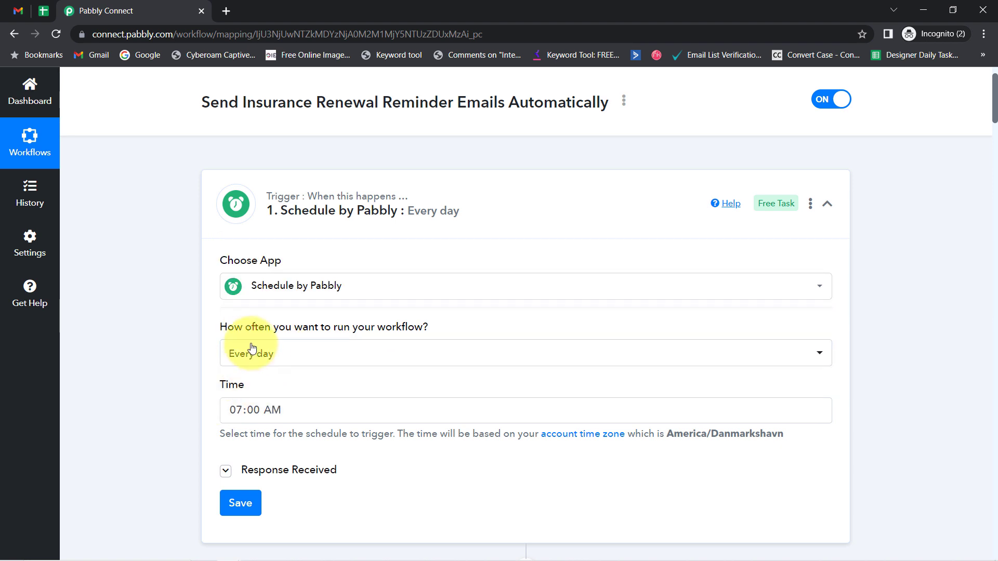
left_click(43, 11)
left_click(147, 8)
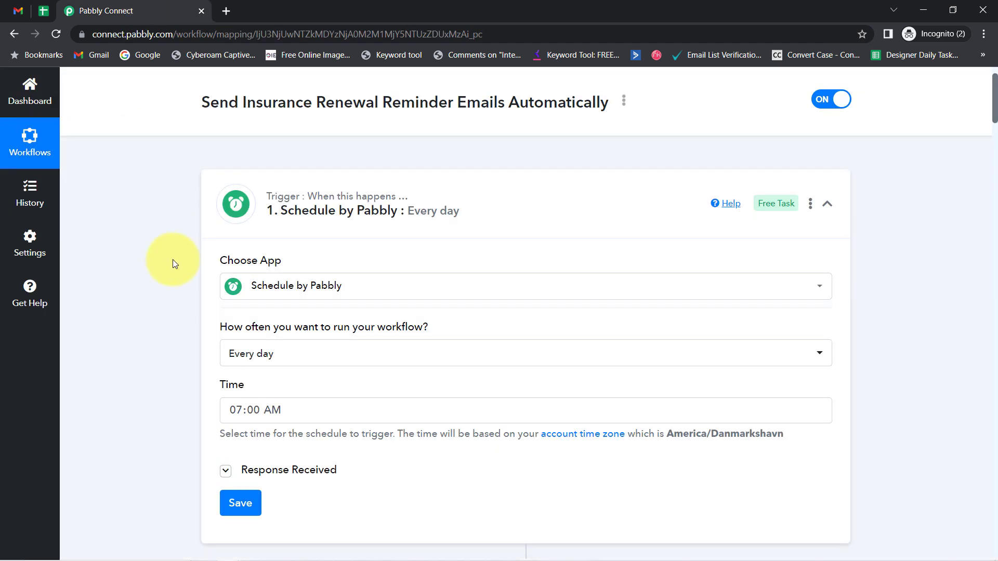
scroll(164, 366, "down", 7)
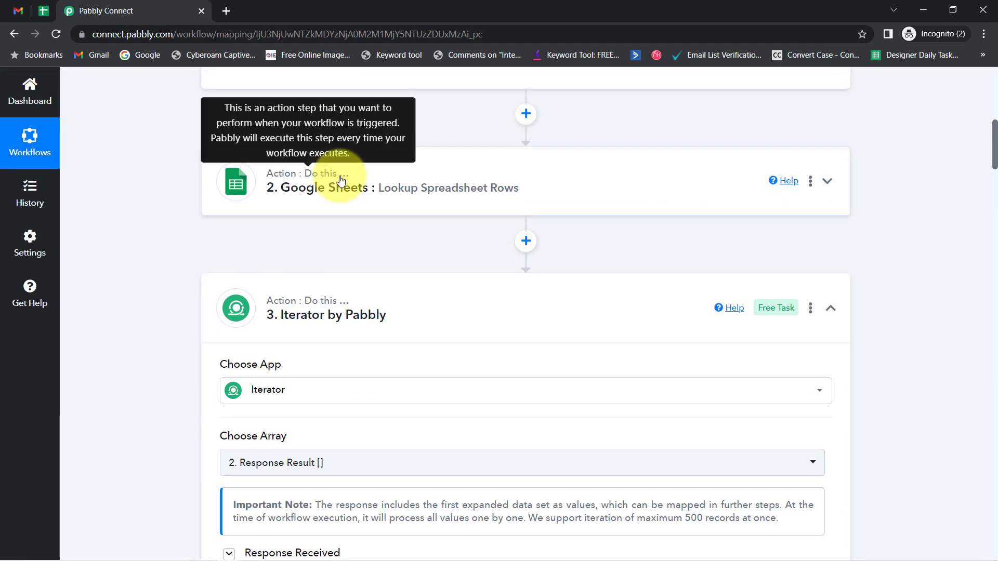
left_click(251, 180)
scroll(170, 350, "down", 4)
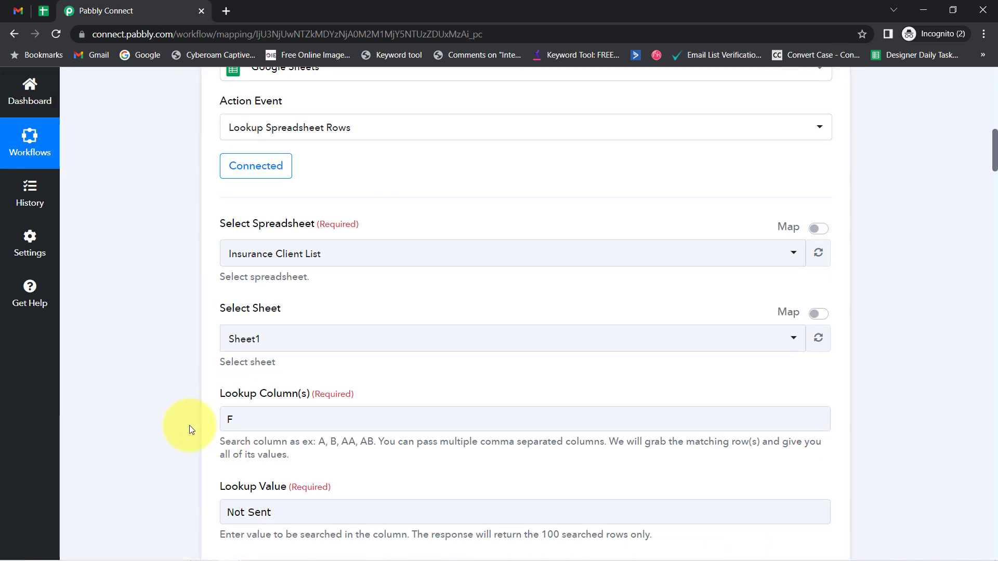
scroll(189, 425, "down", 3)
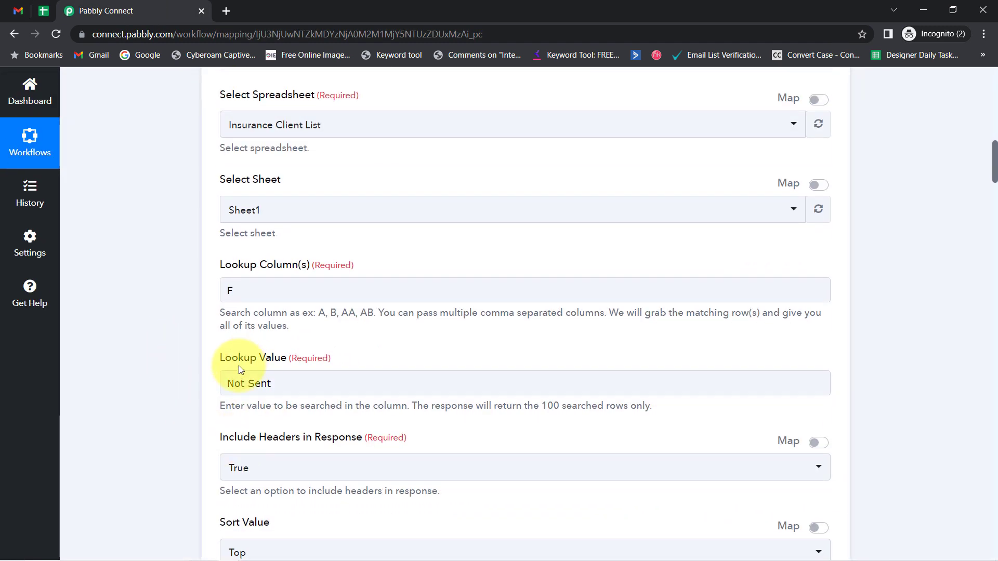
Examine the Sent and Not Sent entries in the Reminder Status column of the Insurance Client List sheet.
left_click(41, 11)
left_click_drag(846, 285, 846, 366)
left_click(827, 240)
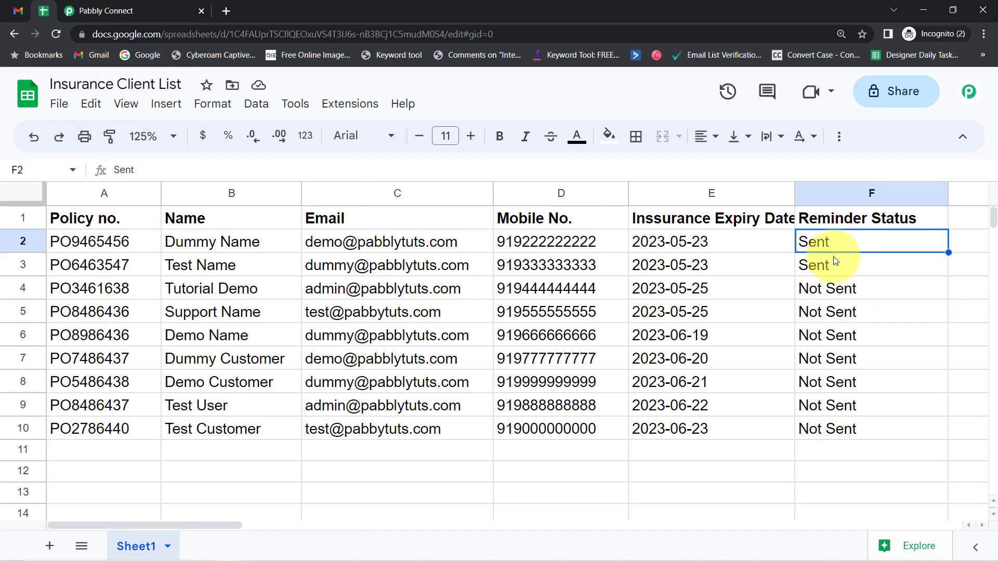
left_click_drag(832, 289, 838, 383)
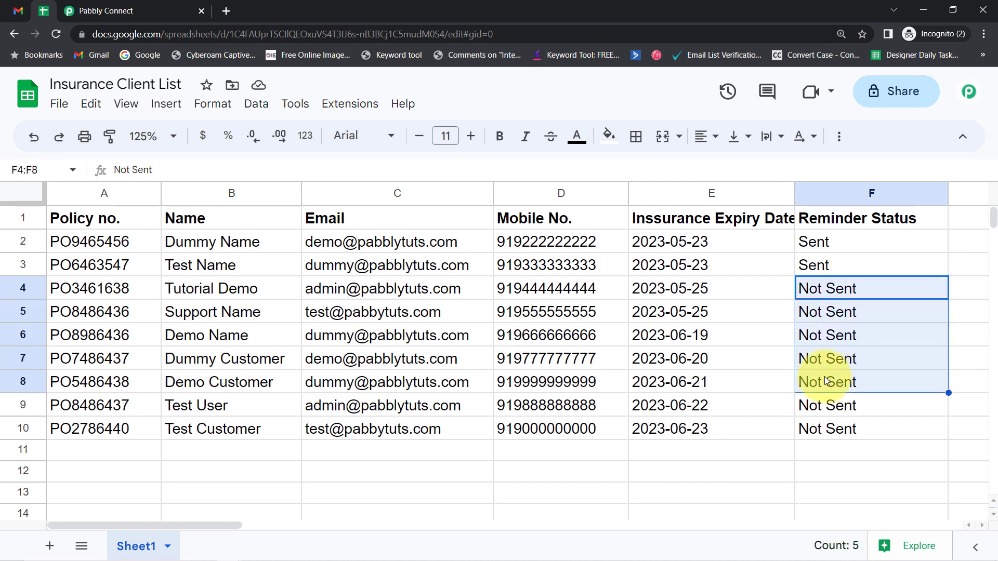
left_click(751, 315)
left_click(826, 290)
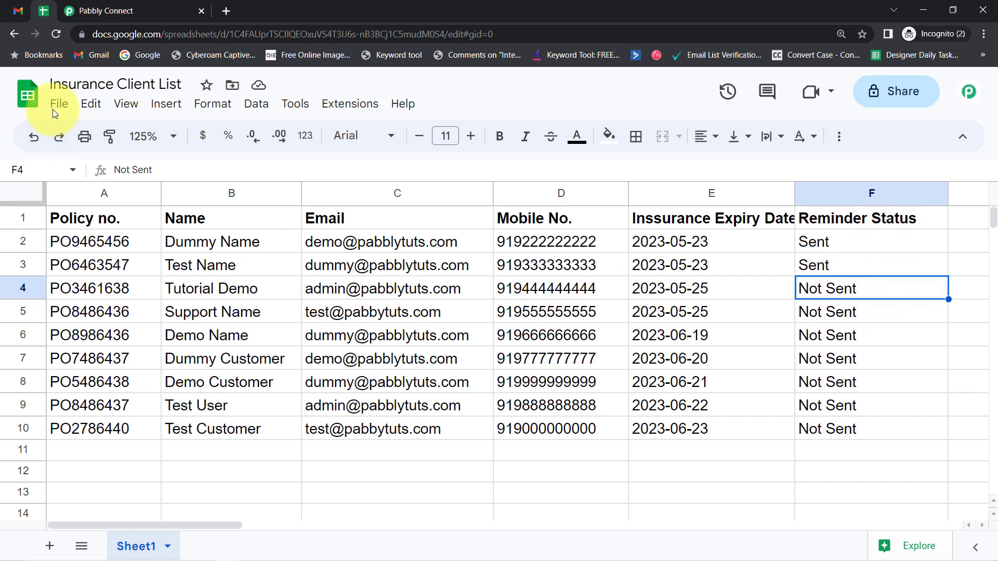
Return to Pabbly Connect and add a Google Sheets action after the Gmail Send Email step.
left_click(101, 10)
left_click(902, 265)
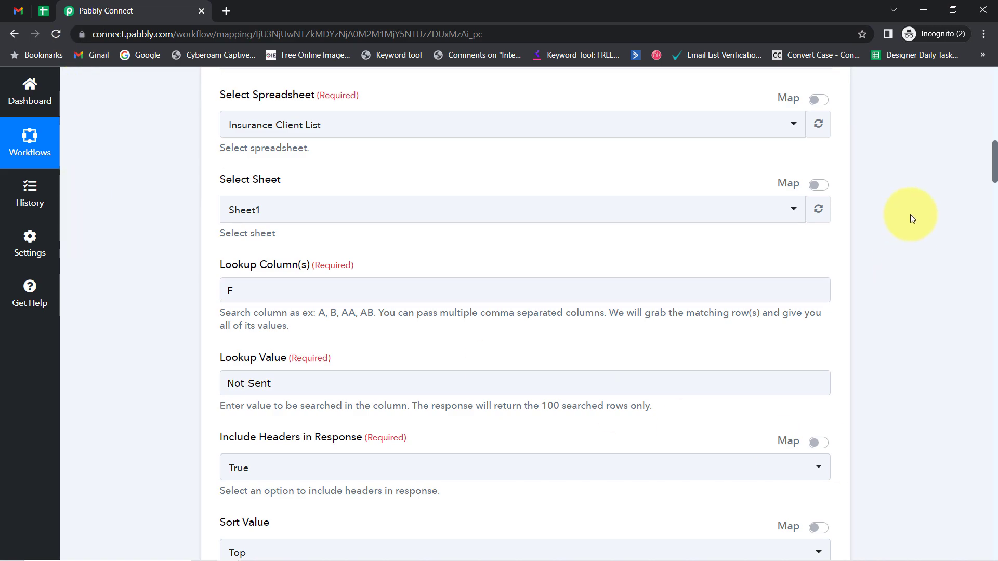
left_click_drag(994, 149, 988, 542)
left_click(526, 276)
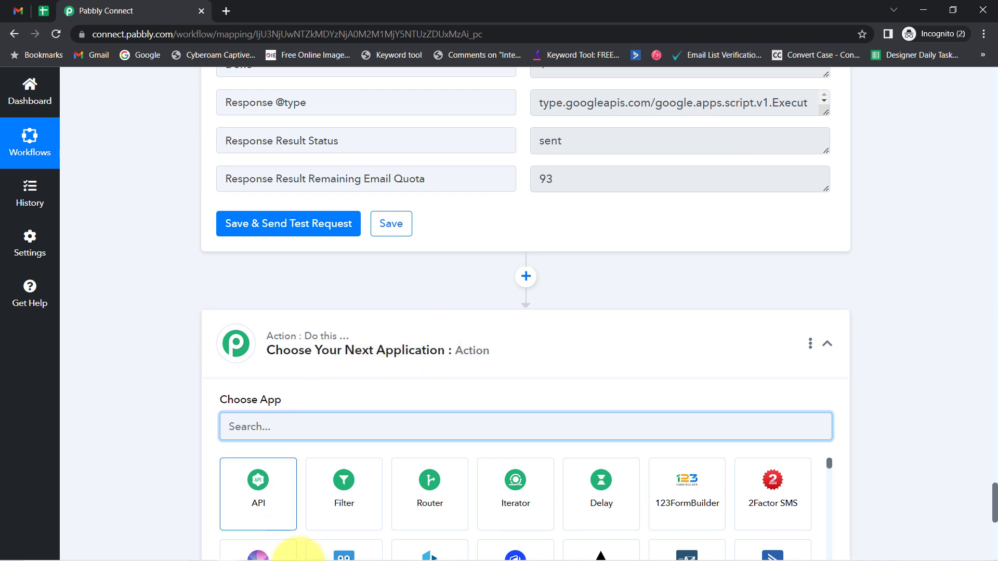
type("google sh")
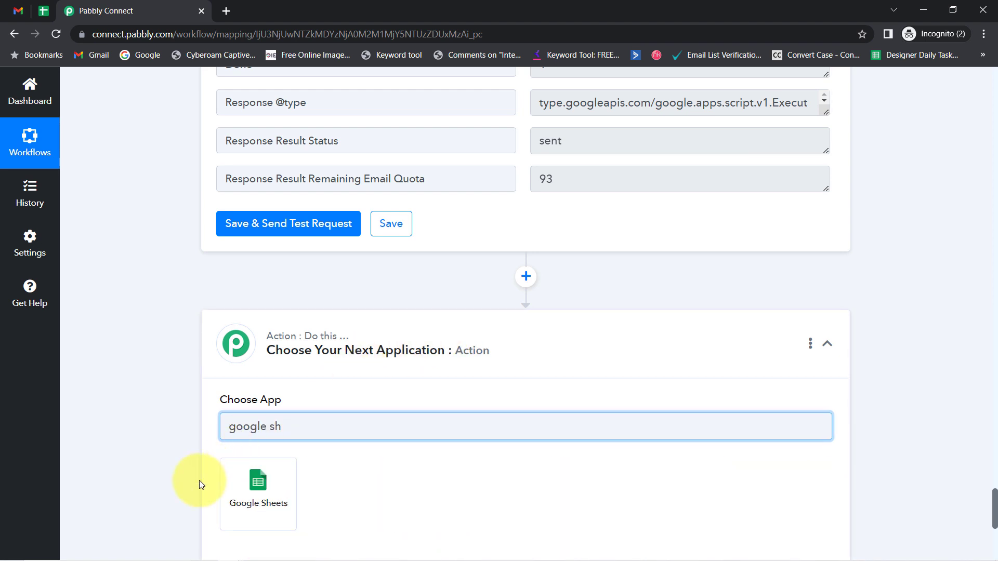
left_click(245, 484)
Set the new Google Sheets action's event to Update Row and connect it through the existing connection Google Sheets #3.
left_click(241, 420)
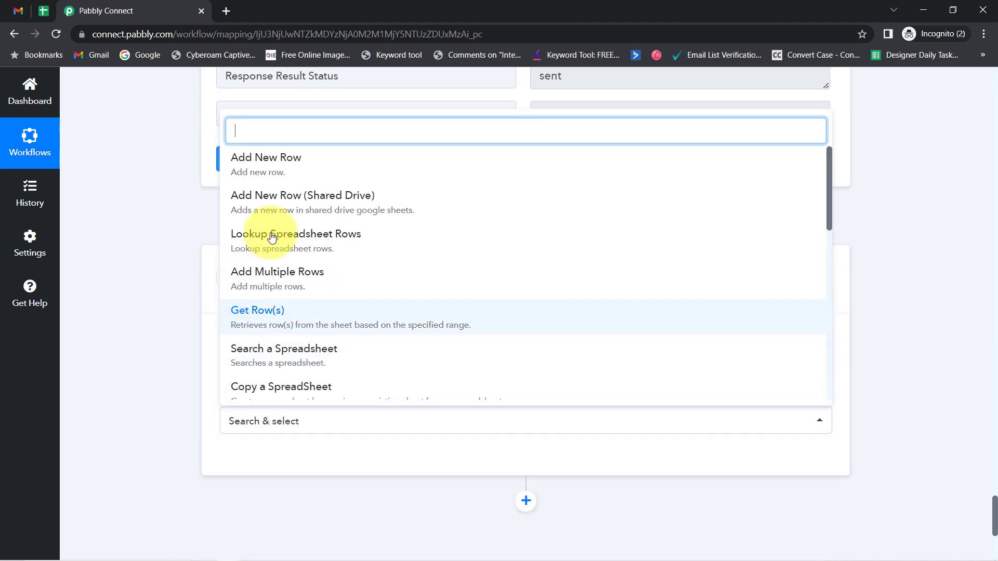
scroll(285, 267, "down", 1)
scroll(285, 291, "down", 4)
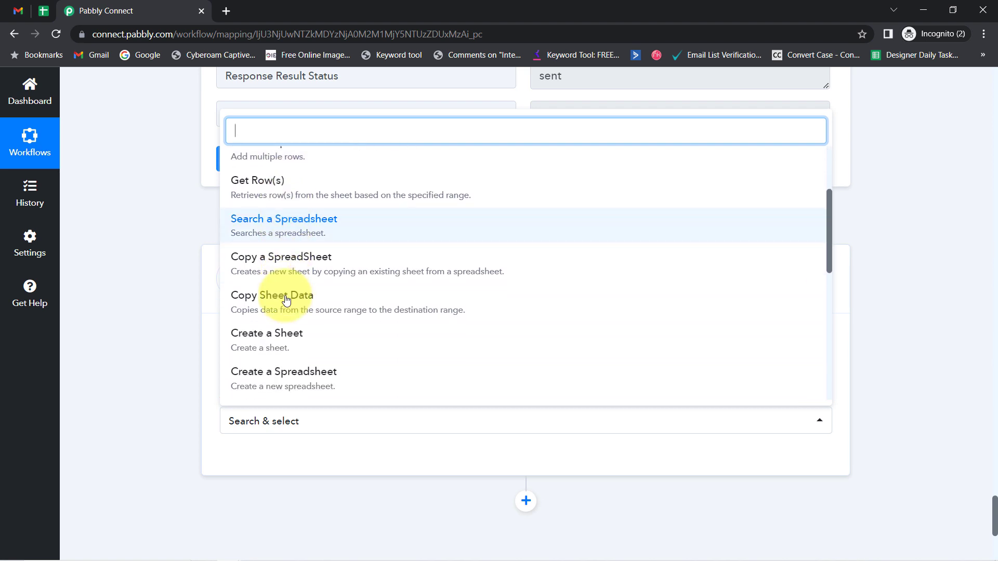
scroll(285, 300, "down", 5)
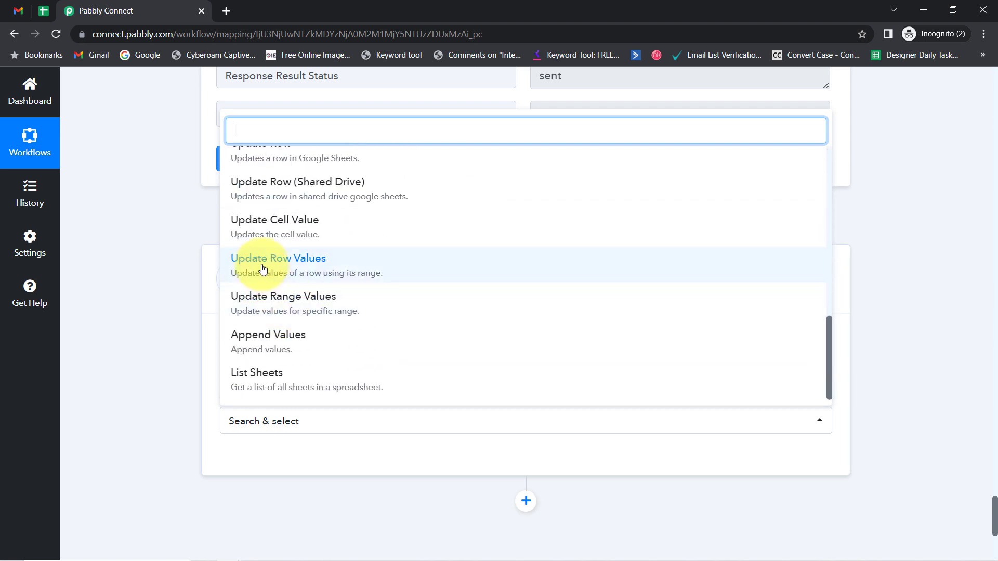
scroll(265, 218, "up", 2)
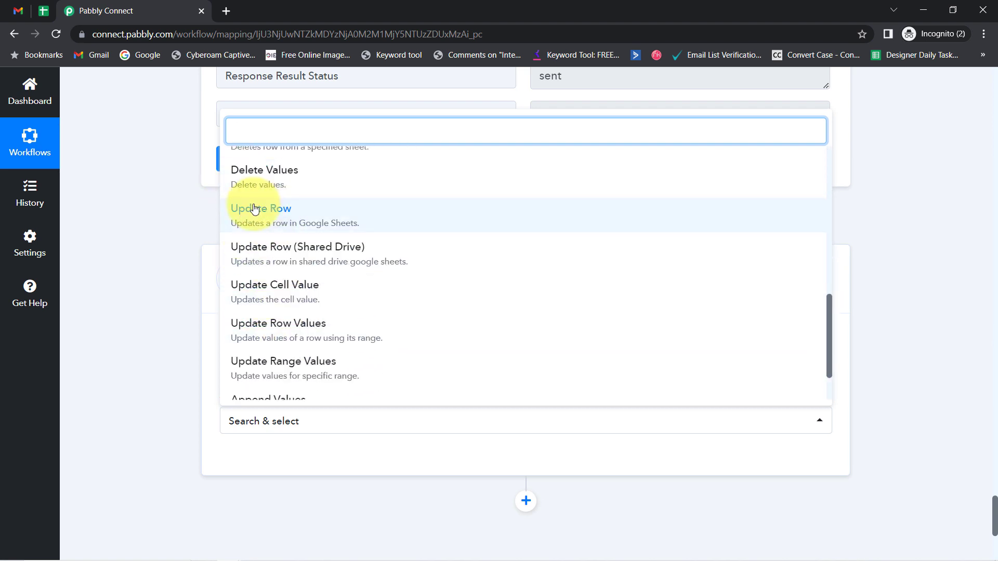
left_click(262, 209)
left_click(243, 461)
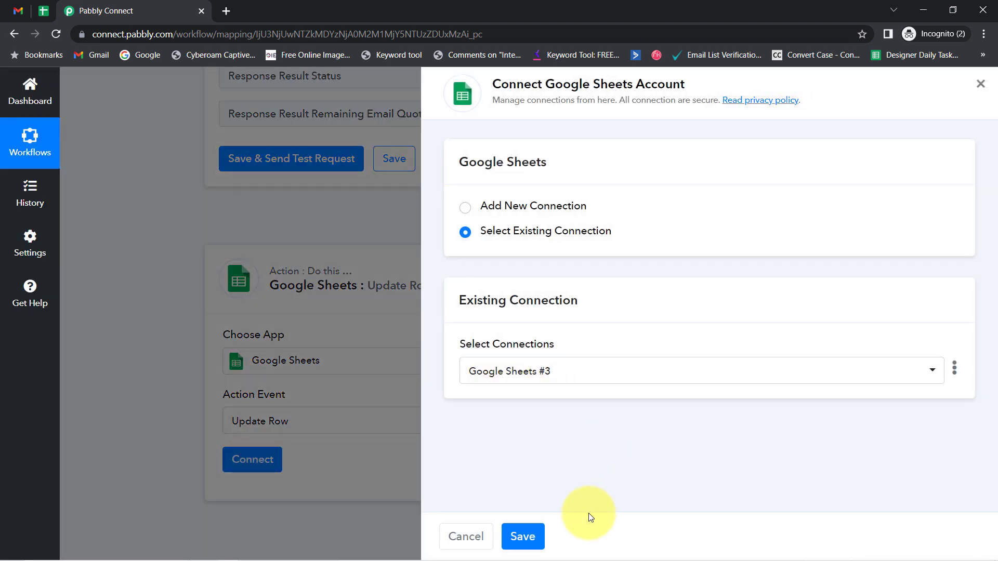
left_click(520, 536)
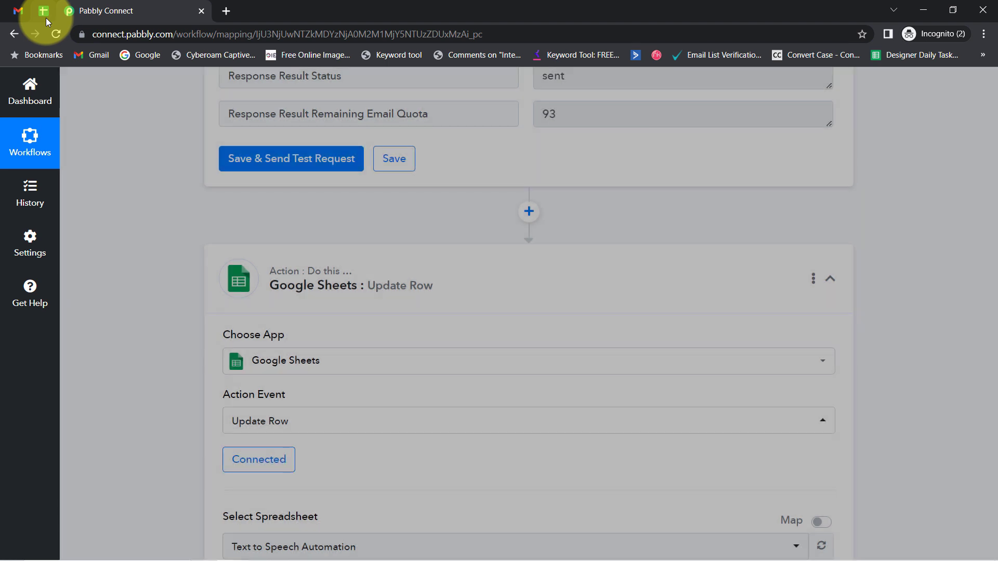
Check the Reminder Status column in the client sheet, and examine the Update Row action's spreadsheet and row fields in Pabbly Connect.
left_click(44, 12)
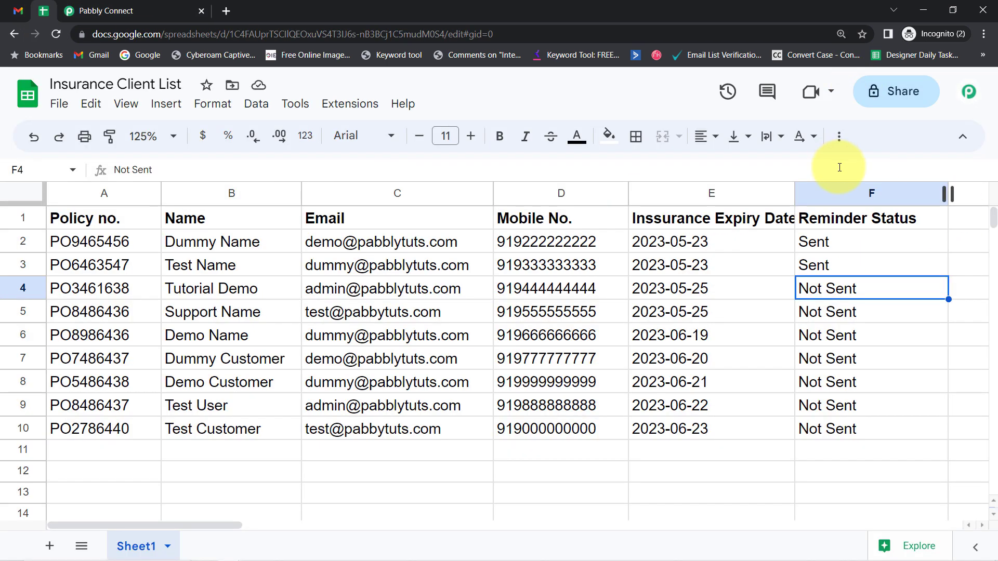
left_click(863, 189)
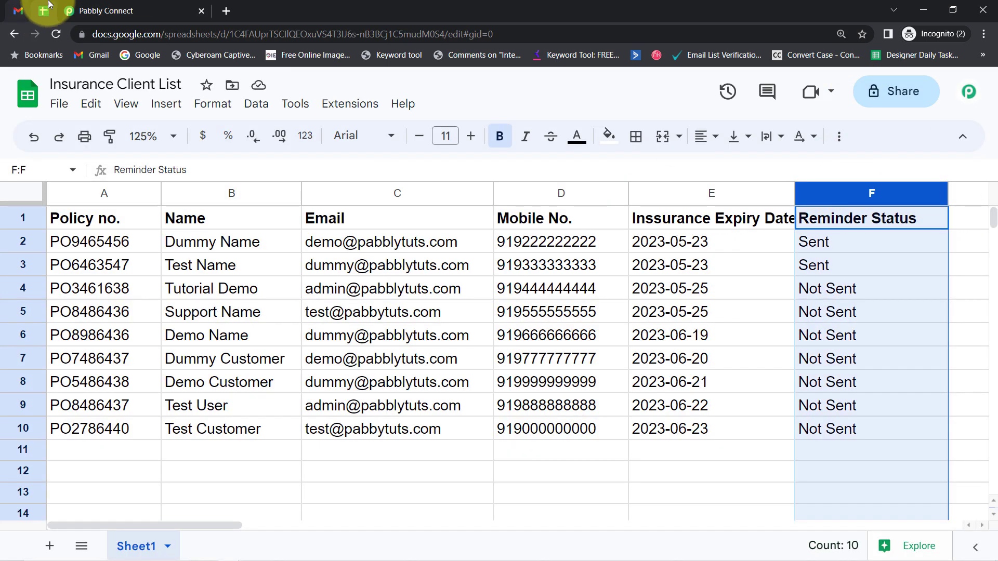
left_click(106, 11)
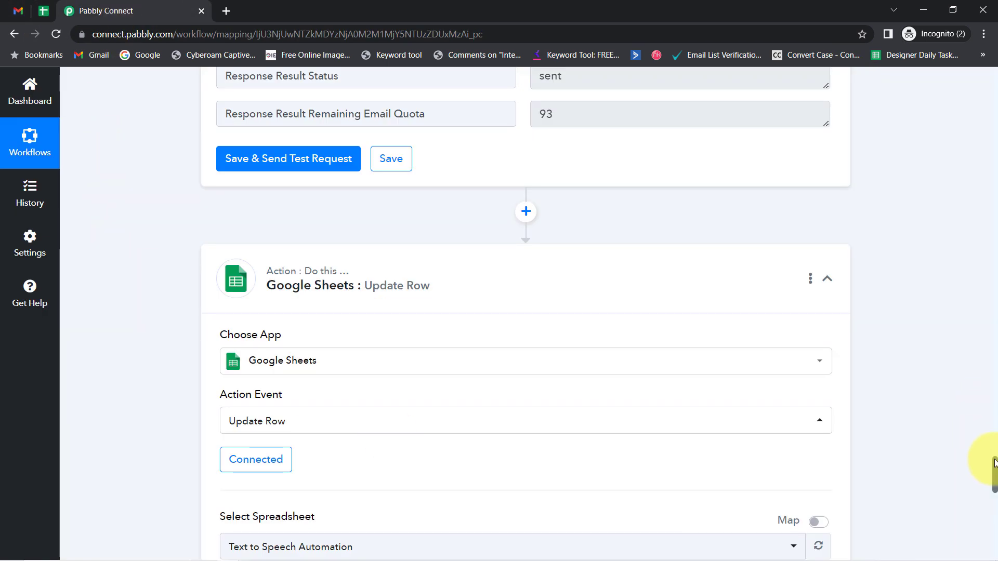
left_click_drag(994, 463, 994, 504)
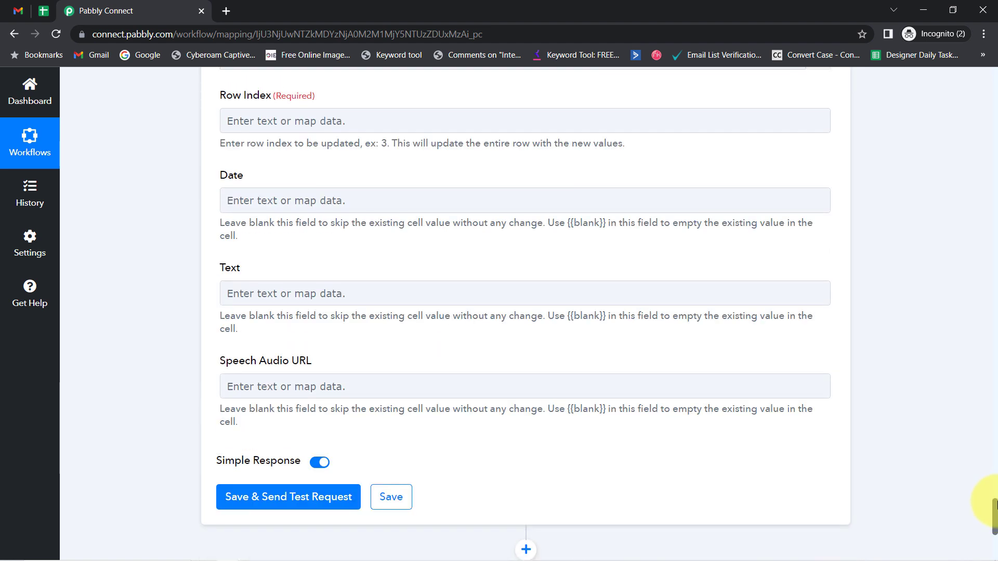
scroll(990, 488, "up", 4)
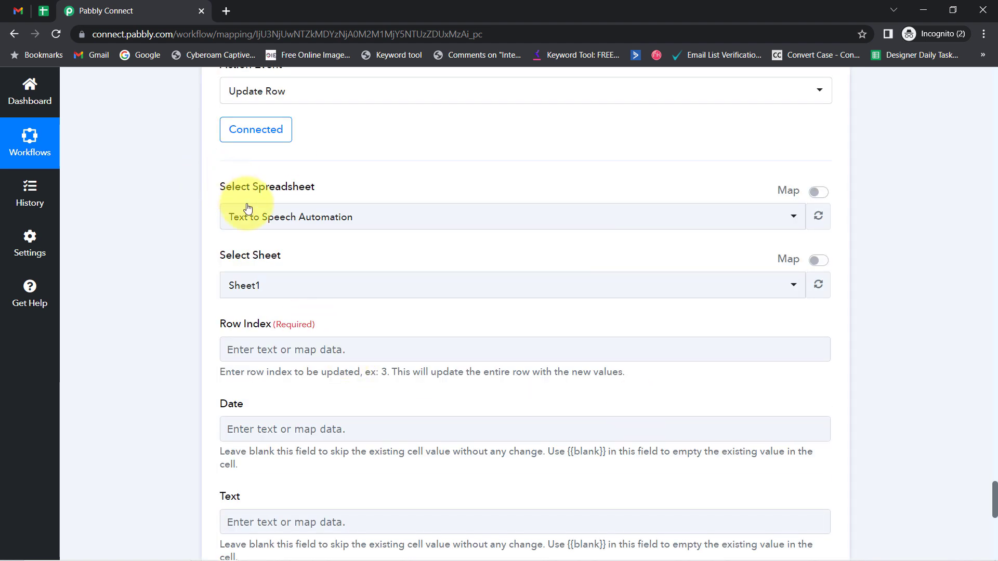
Select Insurance Client List as the spreadsheet for the Update Row action.
left_click(247, 208)
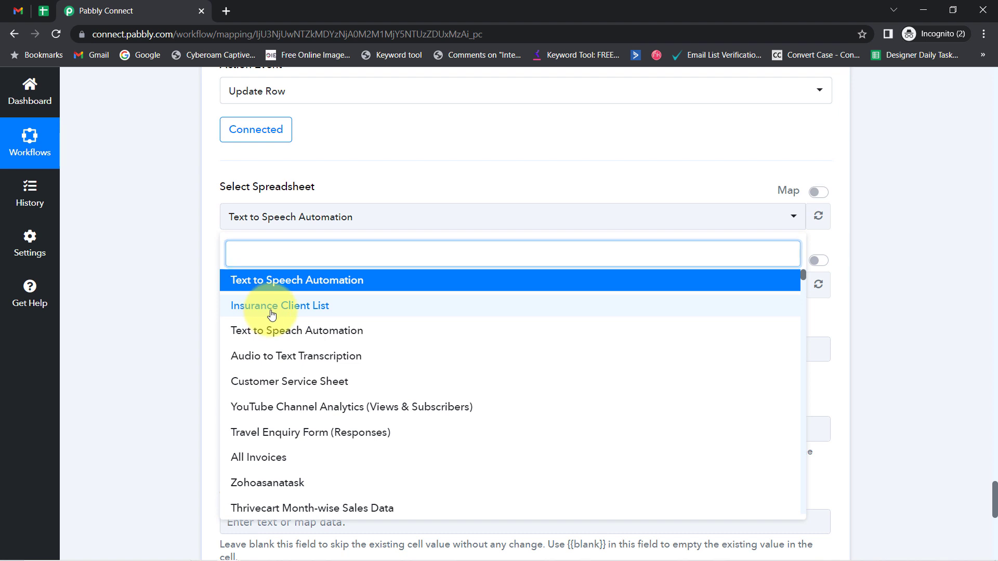
left_click(265, 310)
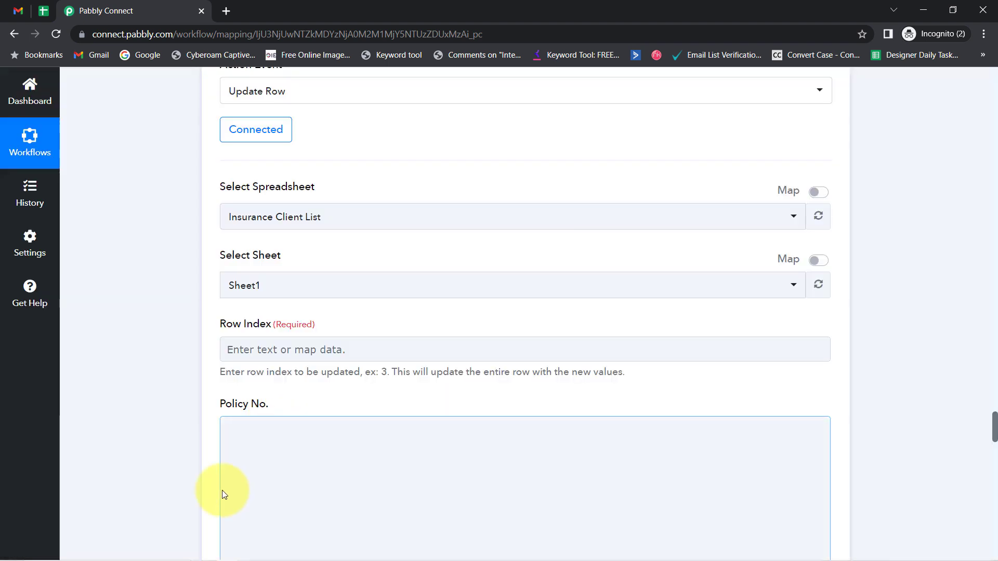
Compare the client sheet's columns with the Update Row action's fields, from Row Index through Reminder Status.
left_click(46, 14)
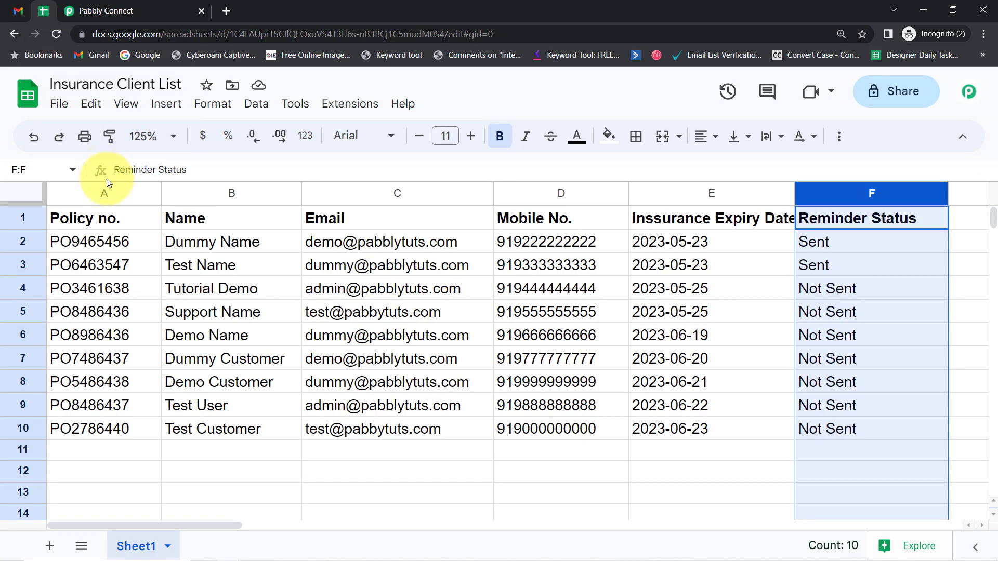
left_click(103, 195)
left_click(179, 193)
left_click(119, 11)
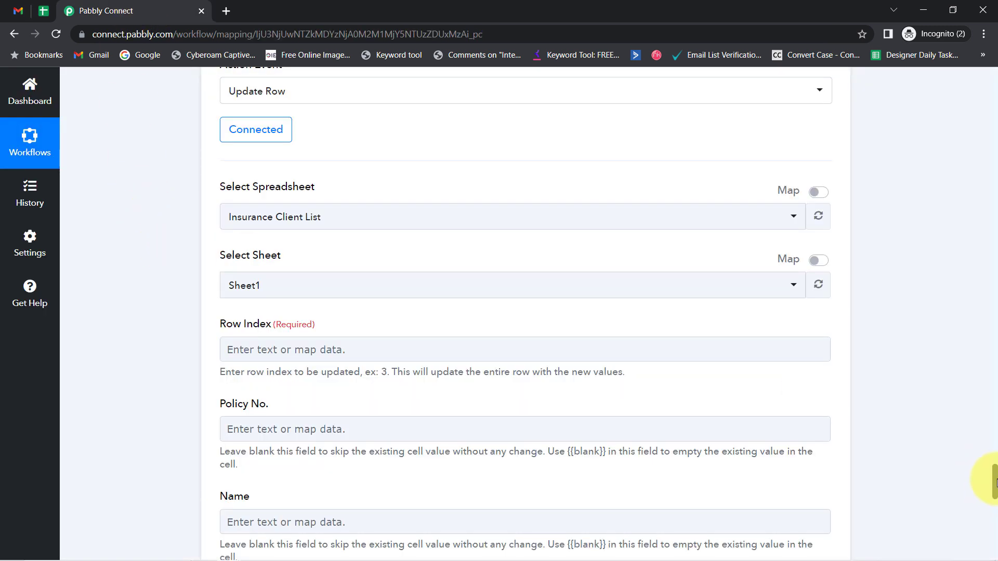
left_click_drag(993, 480, 993, 491)
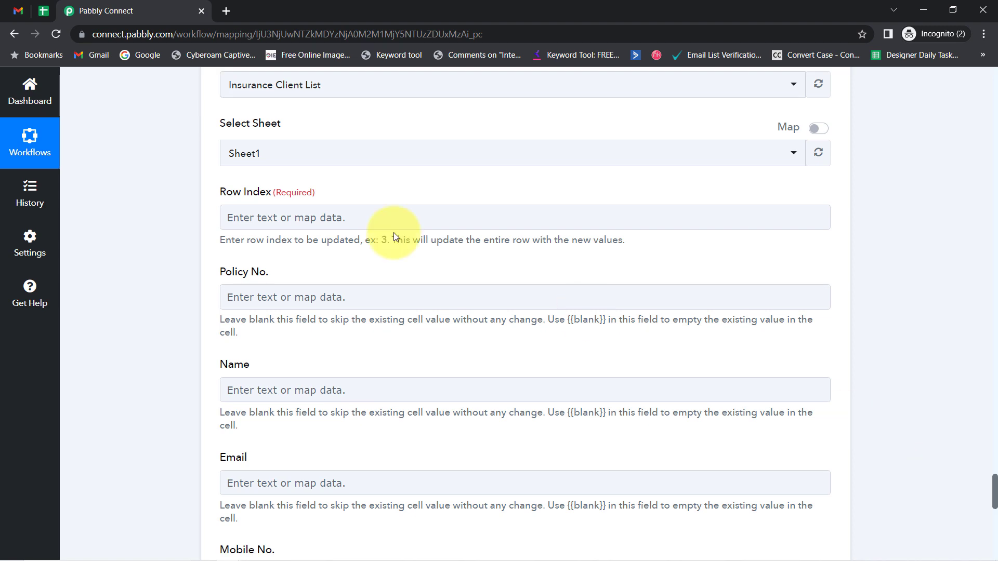
double_click(250, 199)
scroll(156, 385, "up", 1)
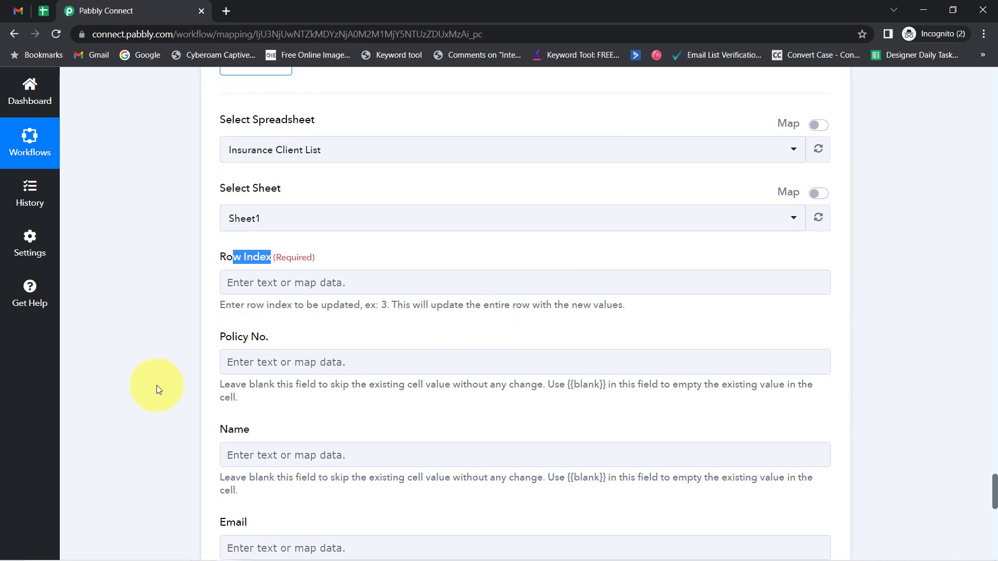
scroll(163, 411, "down", 5)
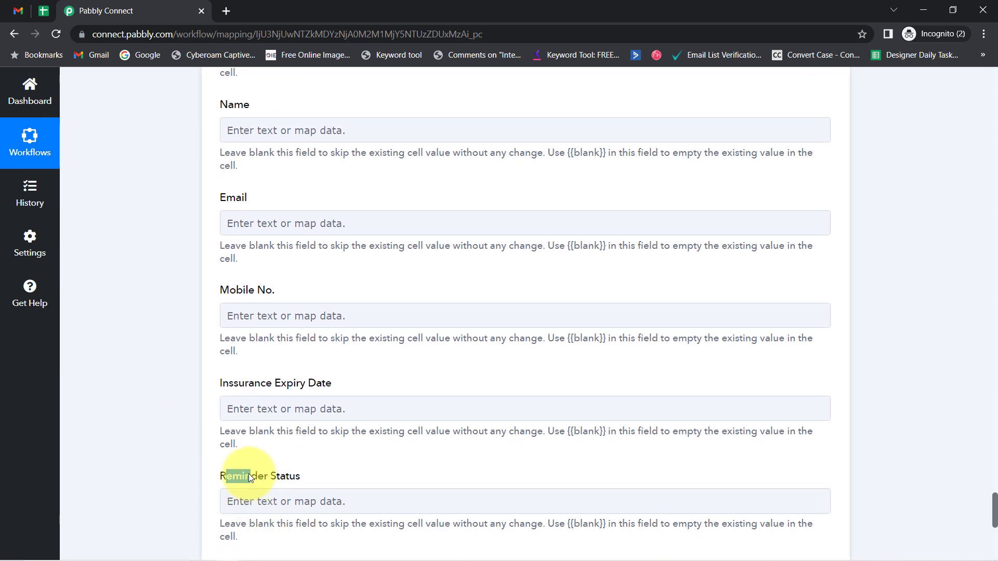
scroll(117, 250, "down", 1)
scroll(136, 248, "up", 5)
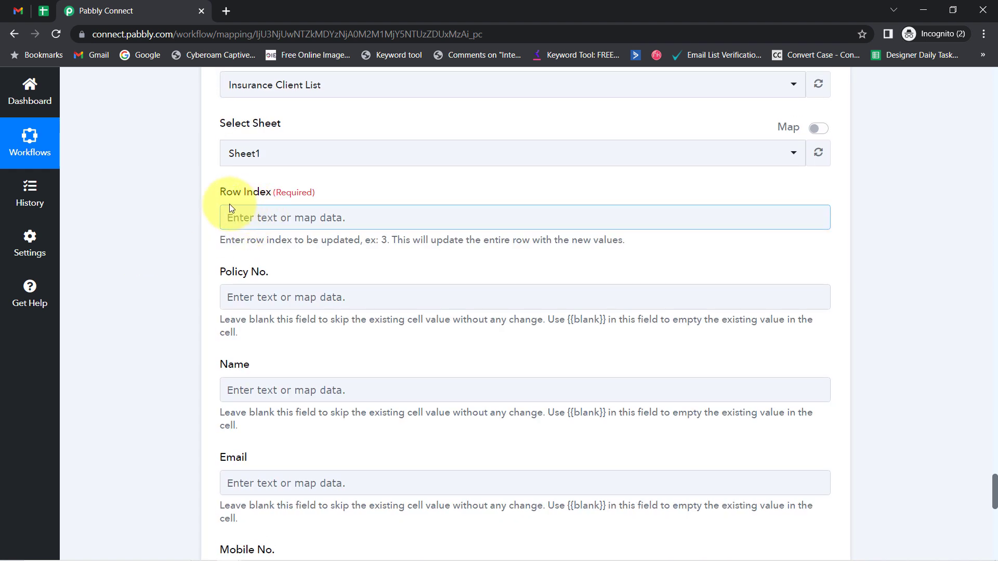
Map the Update Row action's Row Index to the RowIndex value from the Iterator by Pabbly step.
left_click(267, 212)
left_click(249, 218)
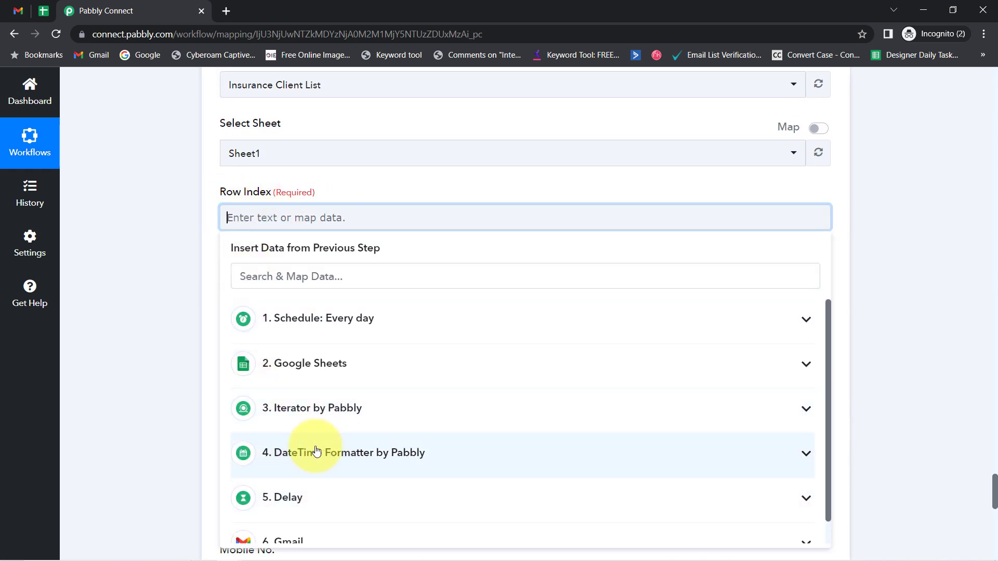
left_click(291, 408)
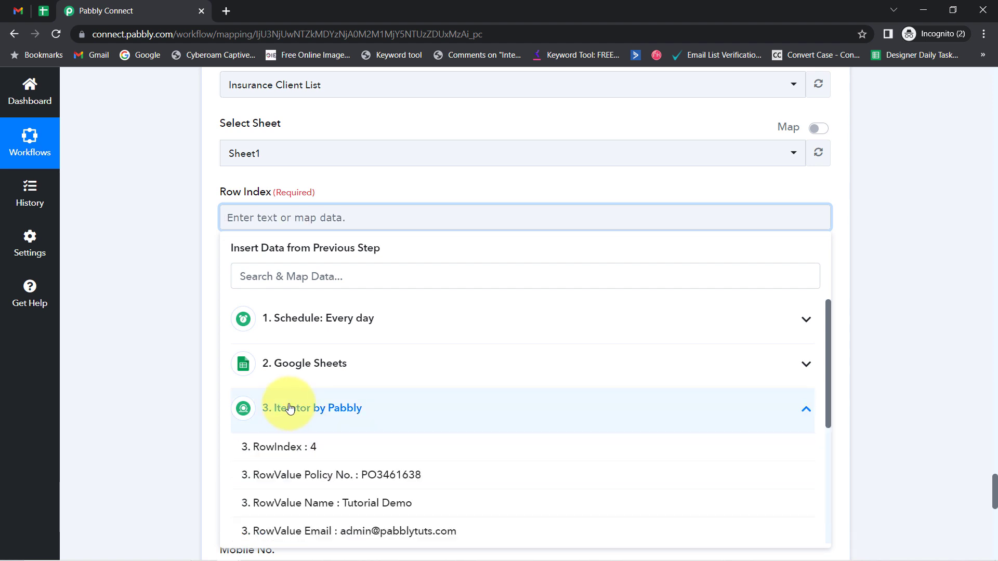
left_click(280, 447)
left_click(185, 305)
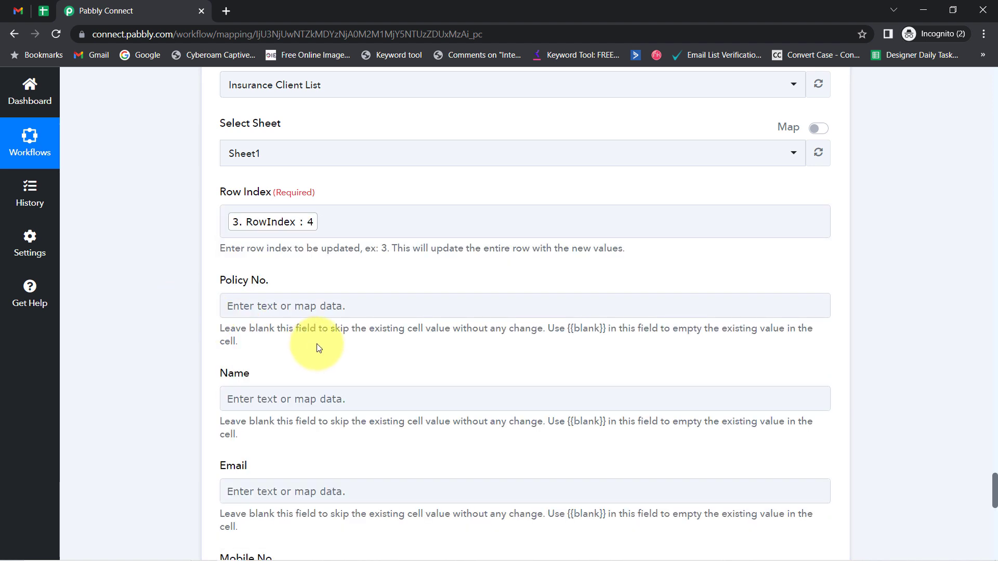
Set the Update Row action's Reminder Status to Sent, leaving the other column fields blank.
left_click_drag(994, 494, 985, 524)
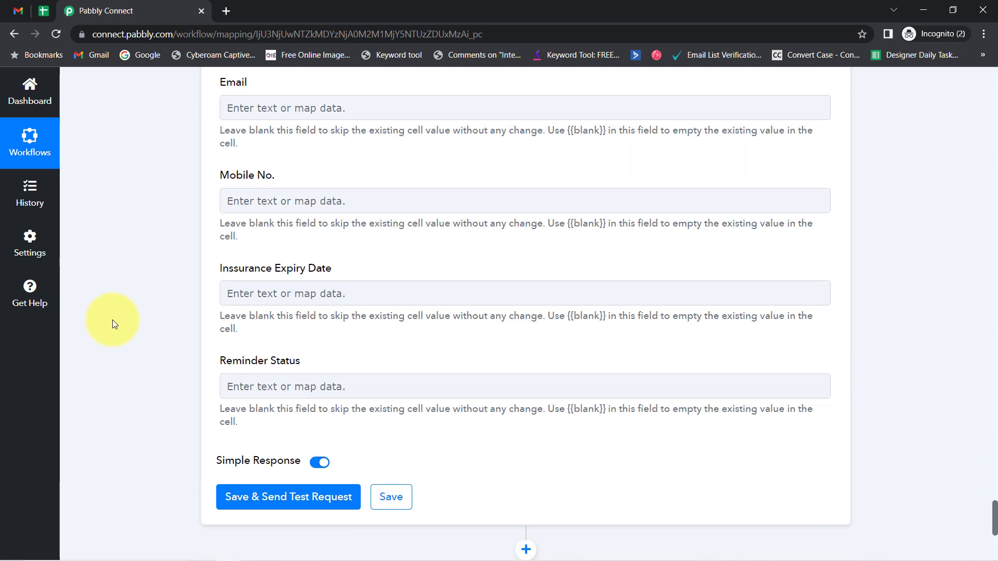
left_click(248, 385)
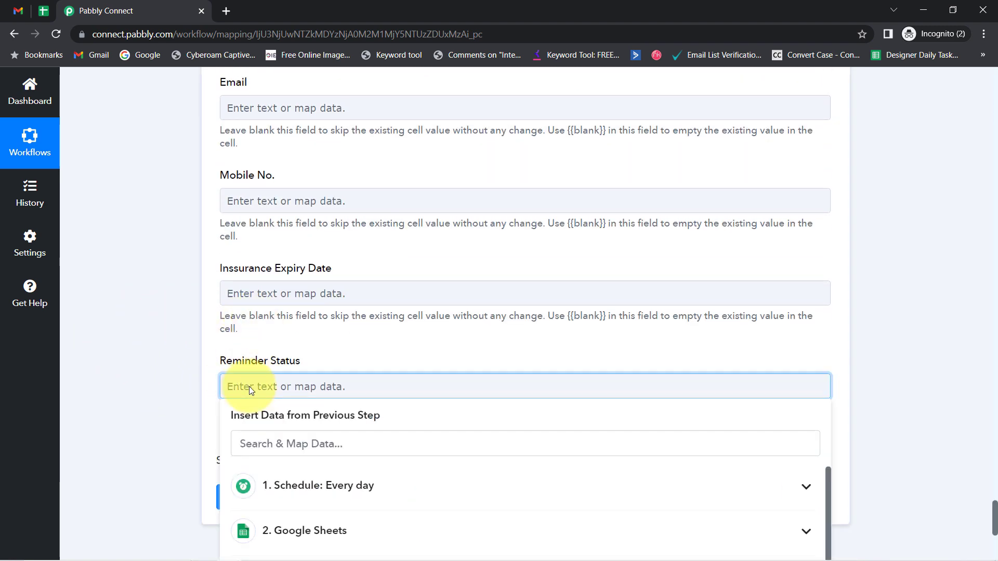
type("Sent")
left_click(189, 384)
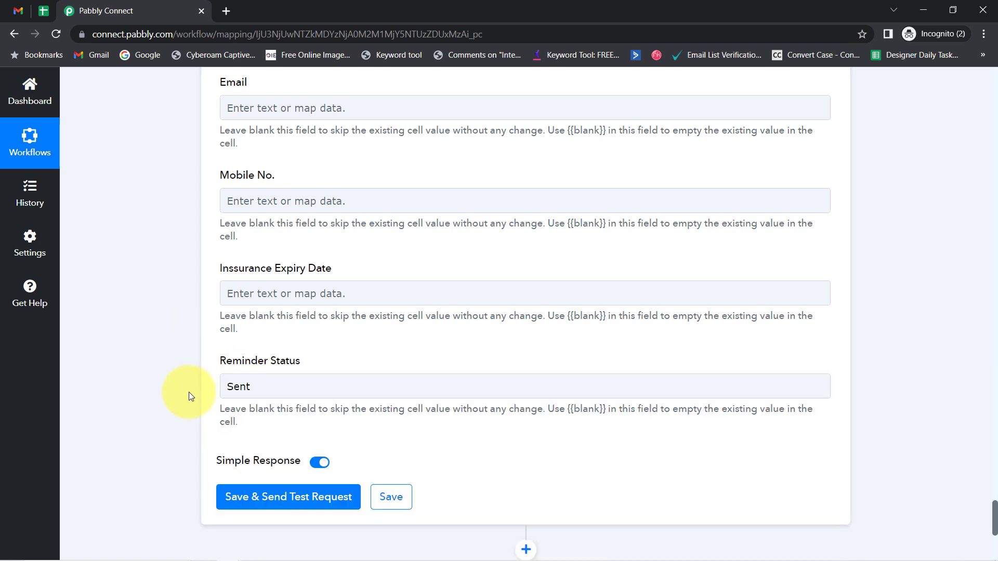
Save the Update Row action with a test request and check the Reminder Status column in the client sheet.
left_click(248, 498)
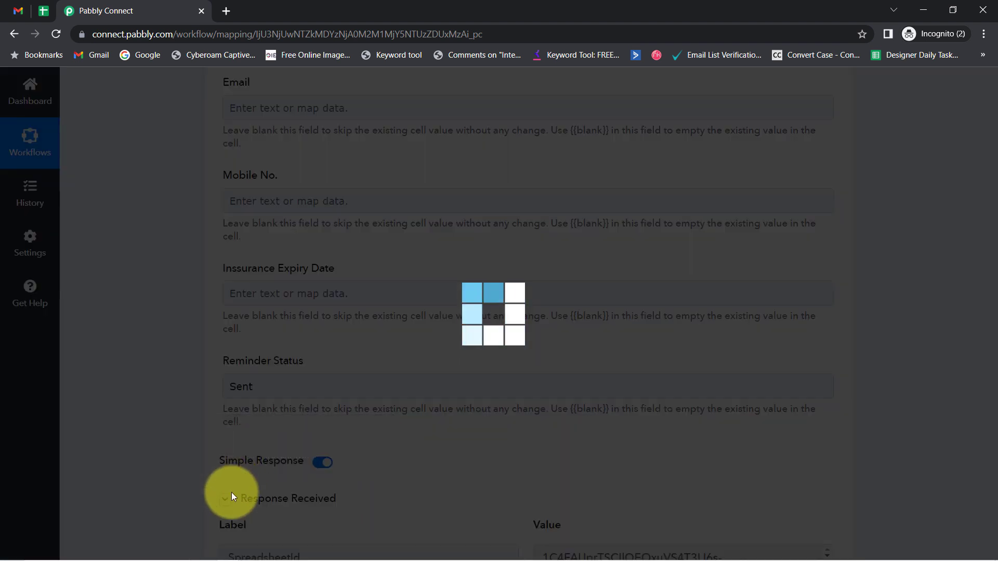
left_click(44, 18)
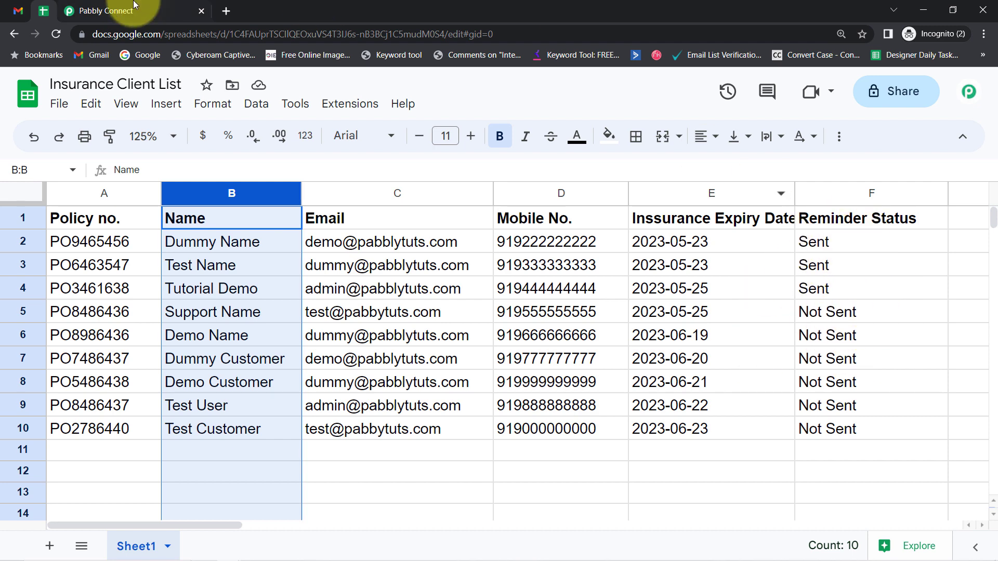
left_click(120, 10)
Review the whole workflow by collapsing its seven steps, from Schedule by Pabbly through Google Sheets Update Row.
left_click_drag(994, 510, 718, 125)
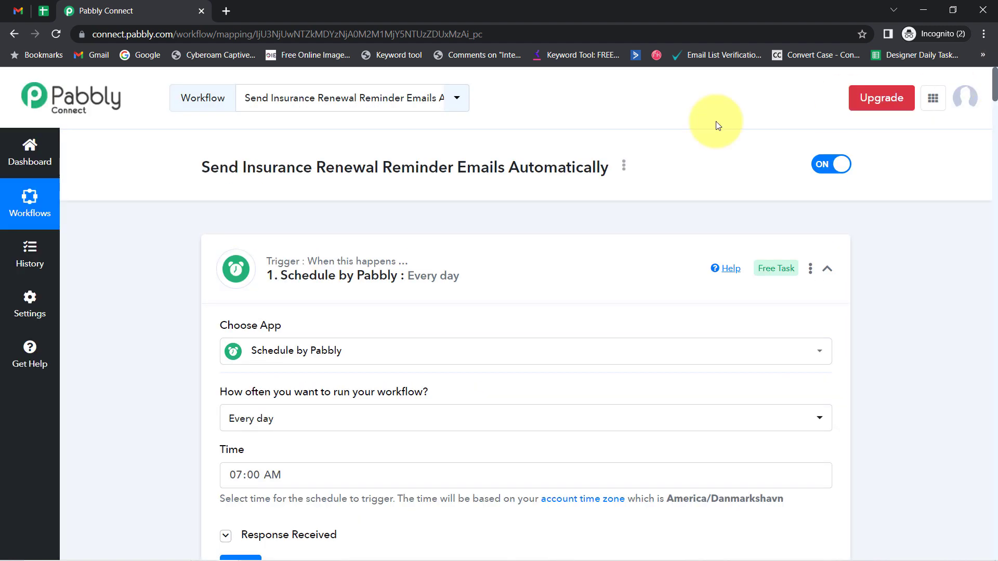
left_click(330, 269)
left_click(305, 395)
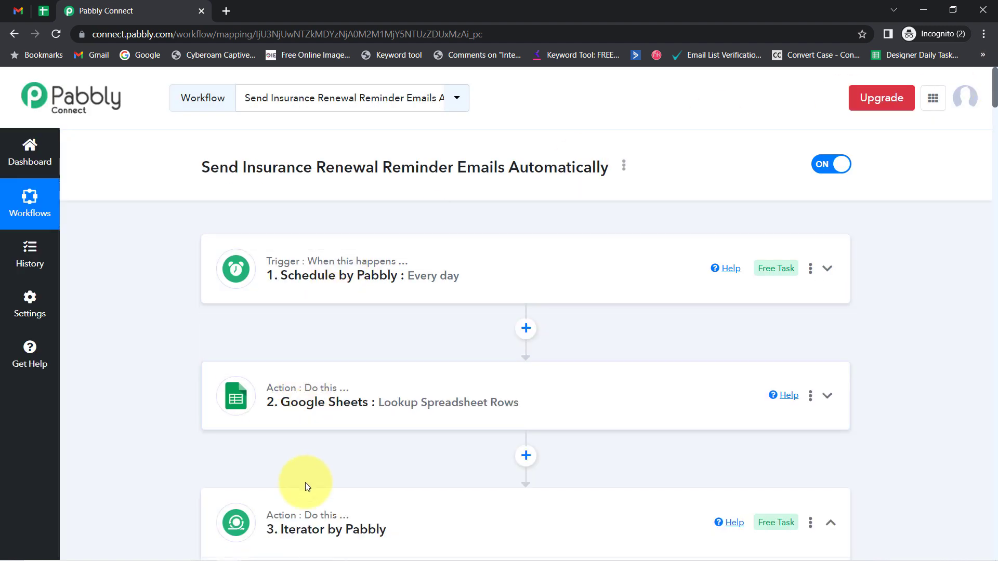
scroll(120, 359, "down", 5)
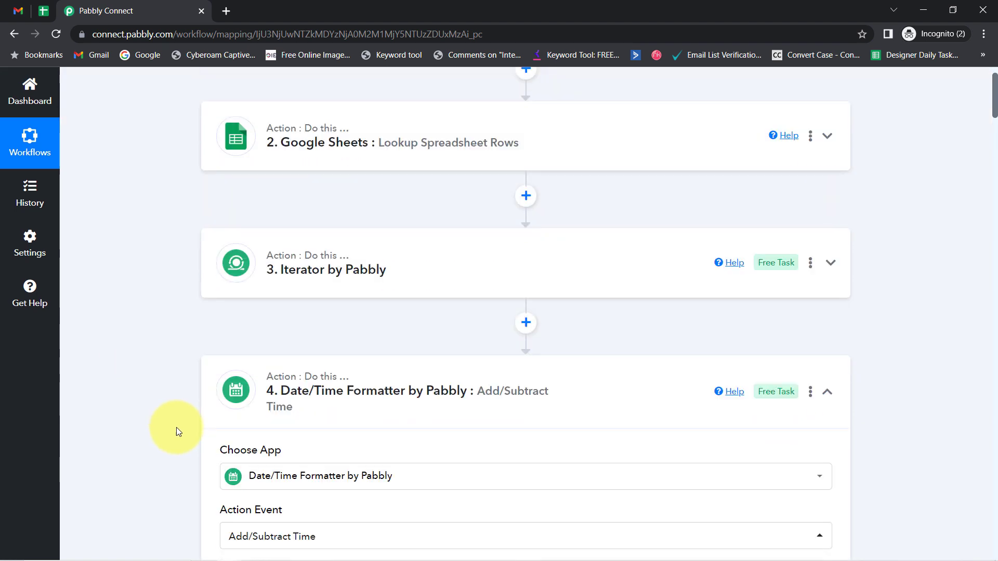
scroll(151, 344, "down", 5)
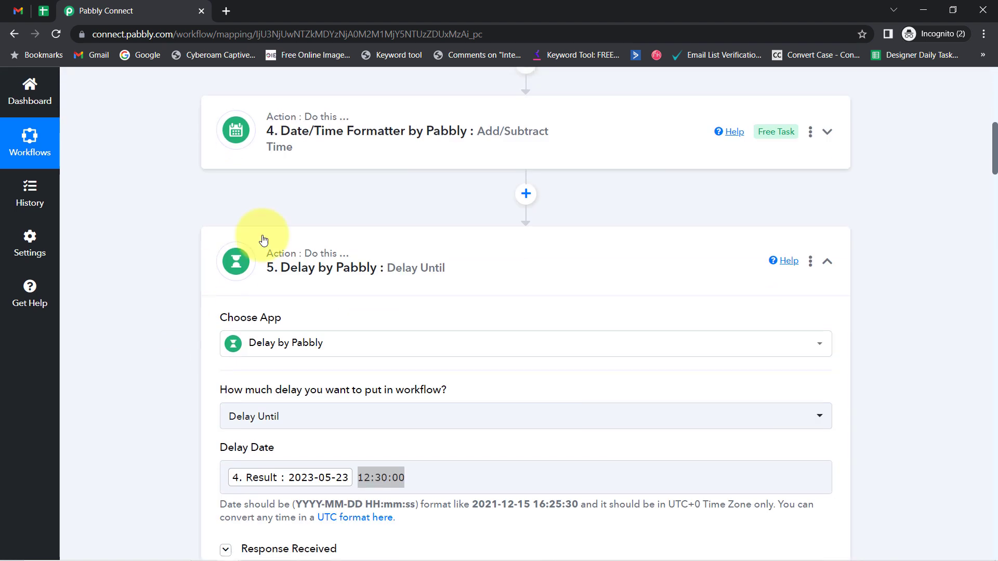
left_click(303, 247)
scroll(234, 322, "down", 2)
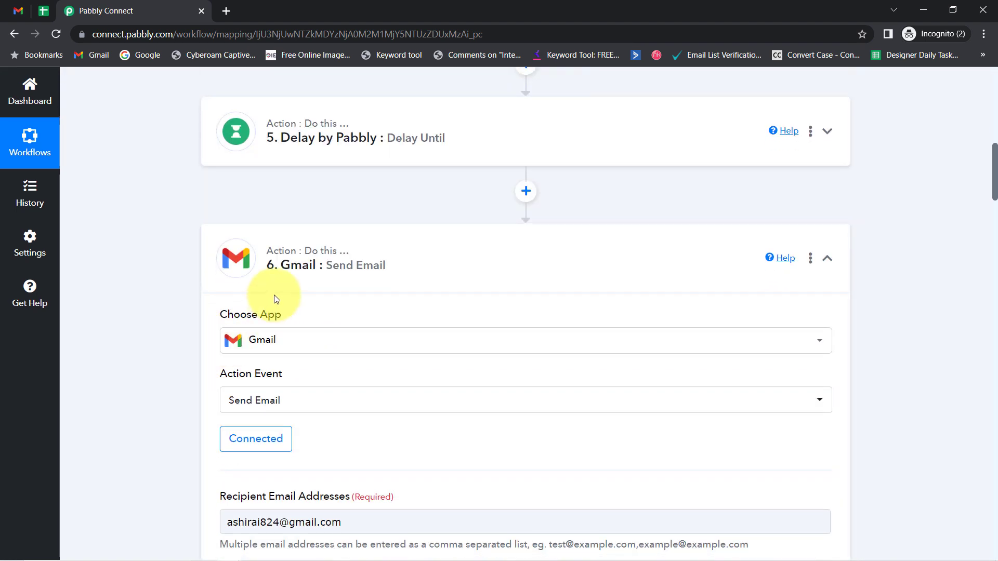
left_click(294, 275)
scroll(183, 403, "down", 2)
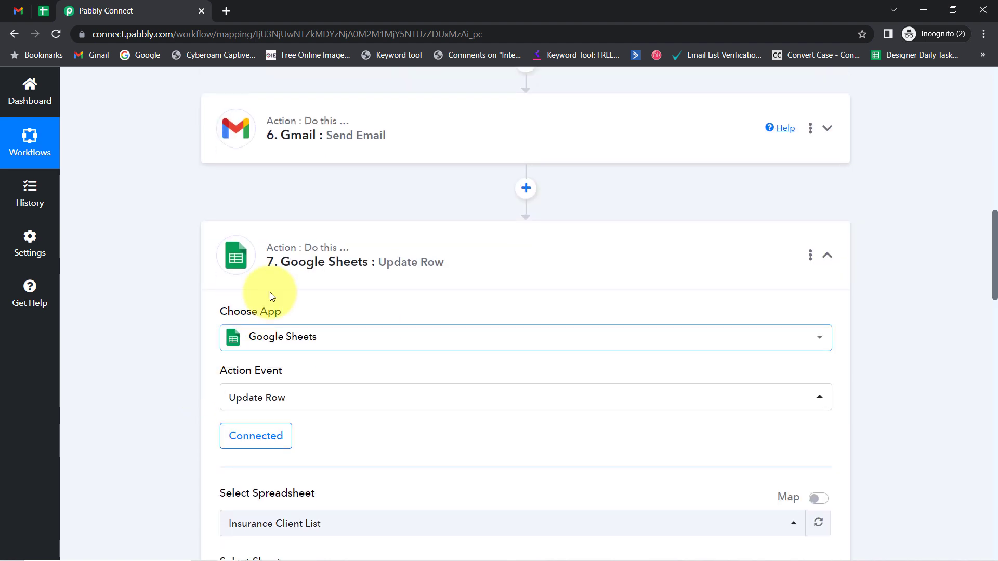
left_click(335, 251)
Open the sharing options for the Send Insurance Renewal Reminder Emails Automatically workflow and copy its share link.
left_click_drag(994, 410, 962, 78)
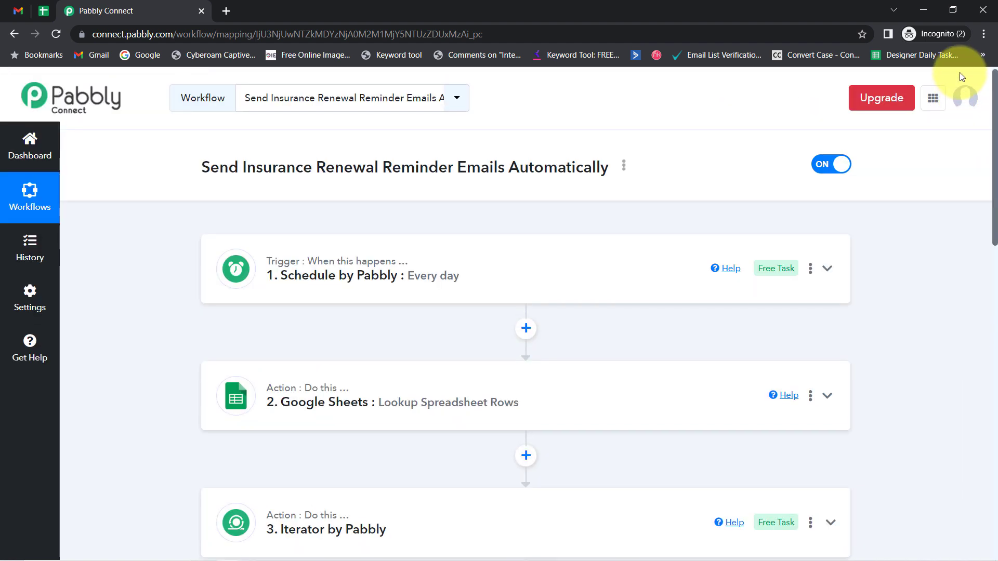
left_click(623, 166)
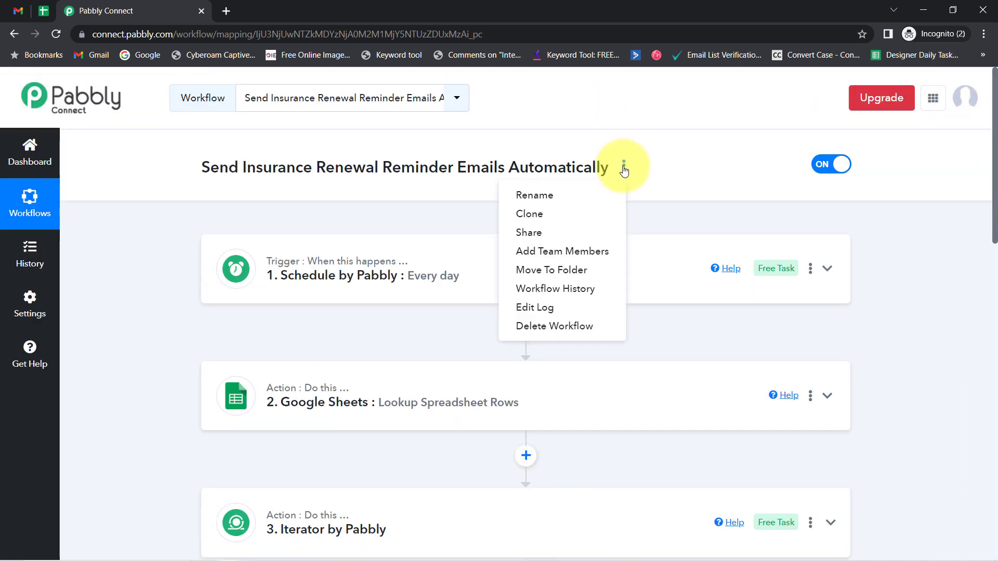
left_click(536, 229)
left_click(686, 322)
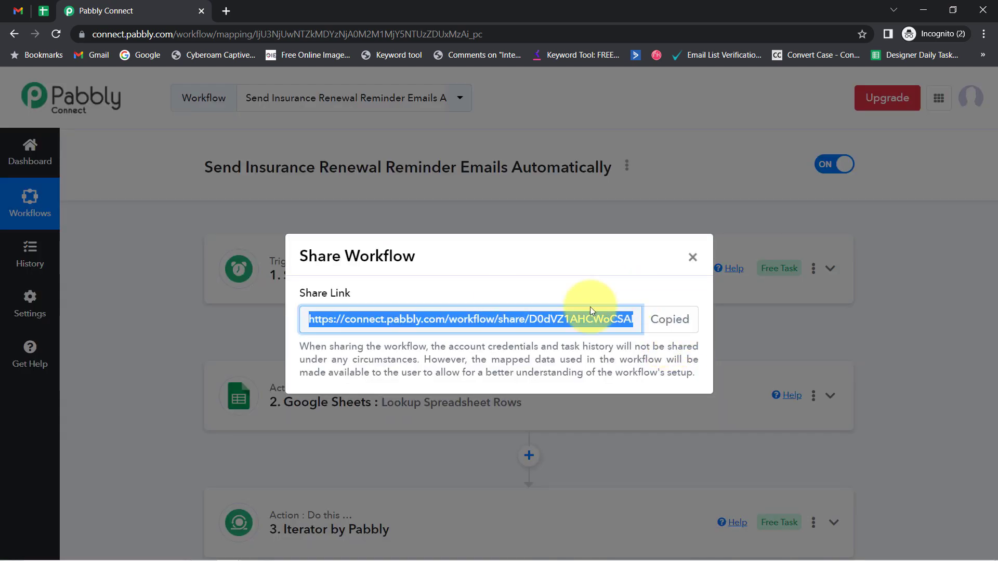